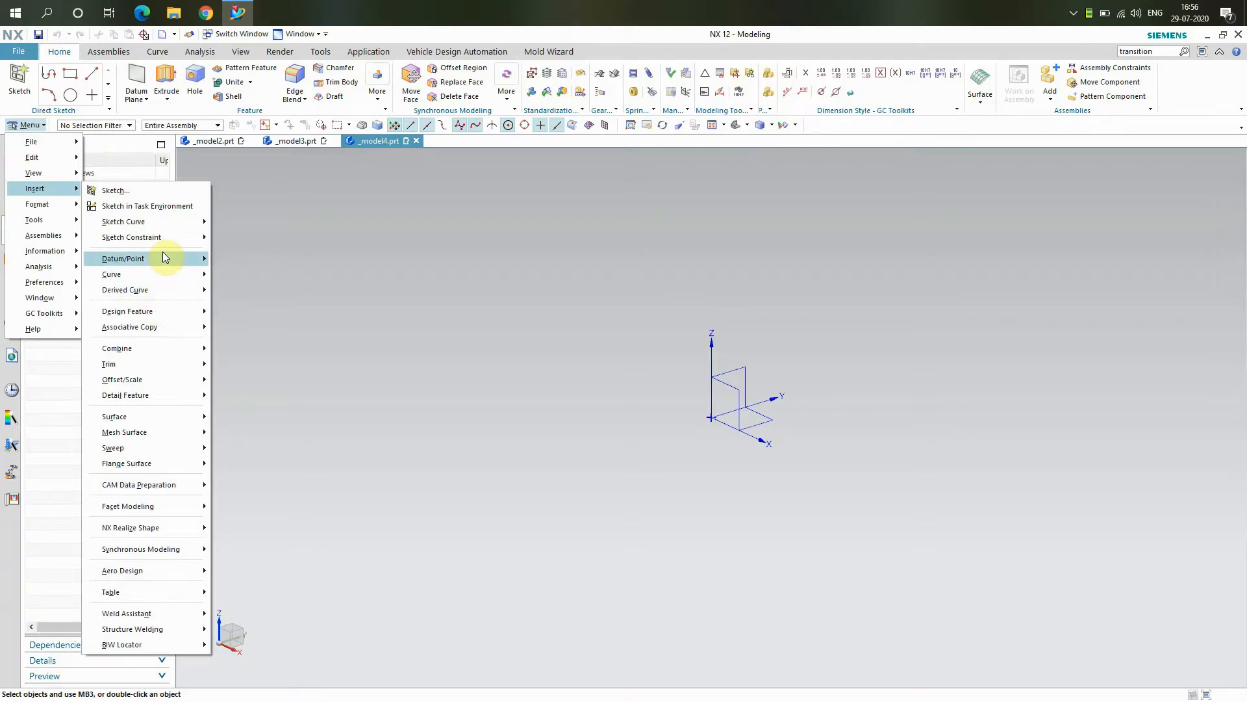
- Start inserting a raster image from the guitar picture file 51INShoKdNL._SX425_.jpg
{"action": "mouse_move", "coordinate": [162, 251]}
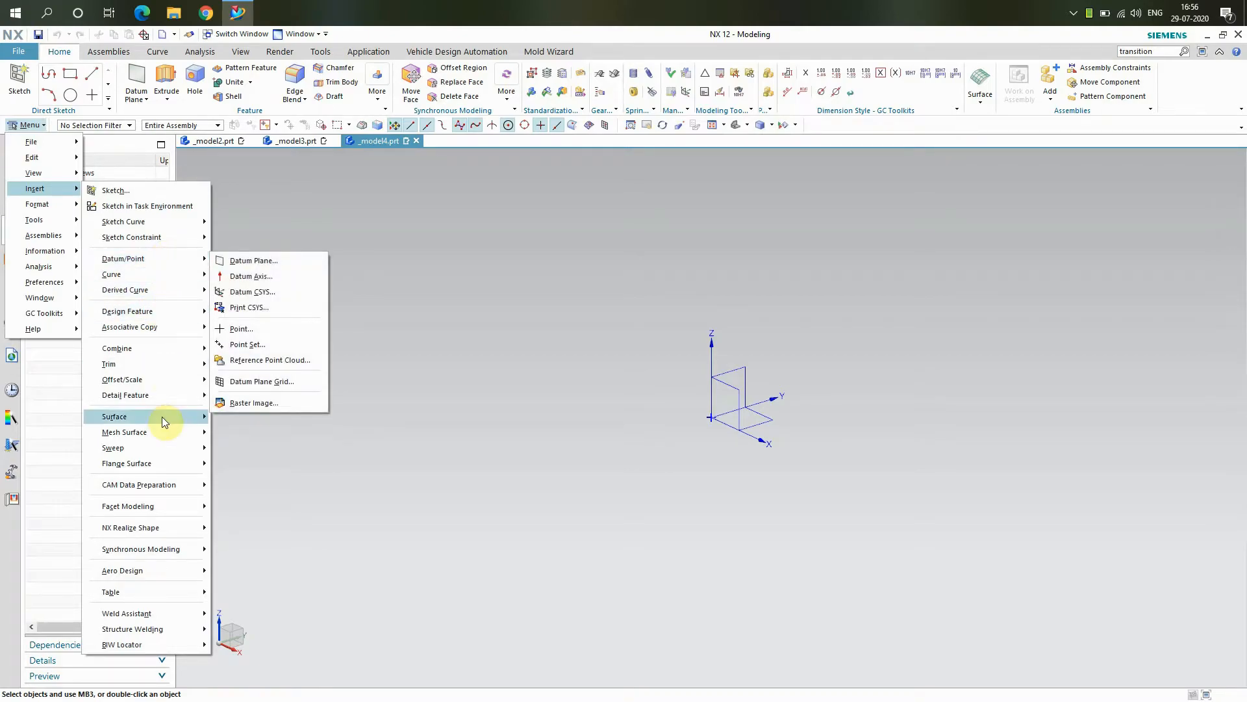
{"action": "mouse_move", "coordinate": [159, 462]}
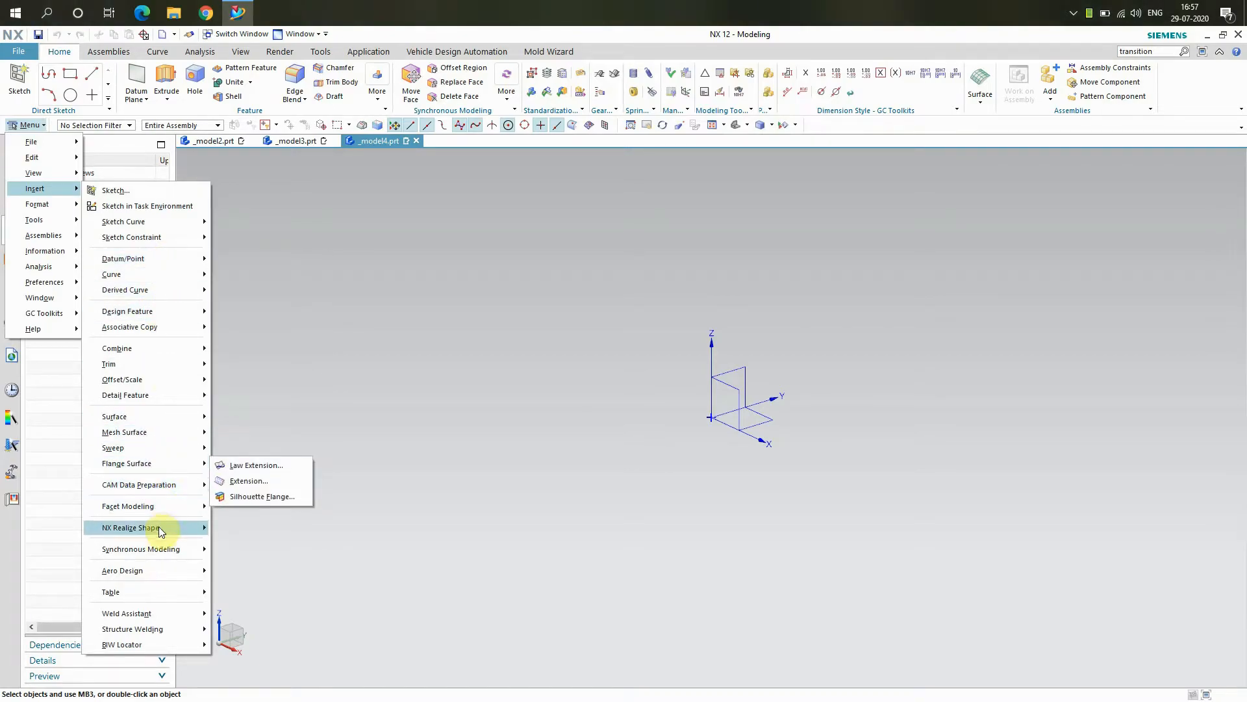
{"action": "mouse_move", "coordinate": [158, 574]}
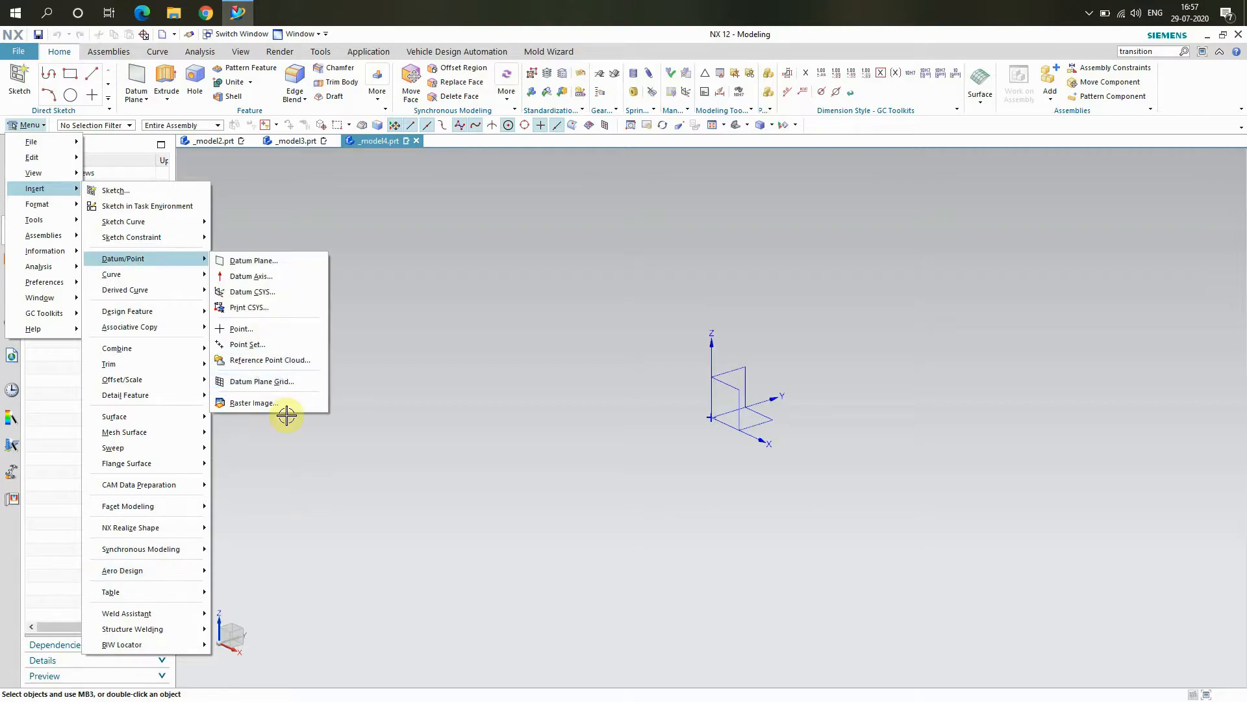
{"action": "left_click", "coordinate": [277, 400]}
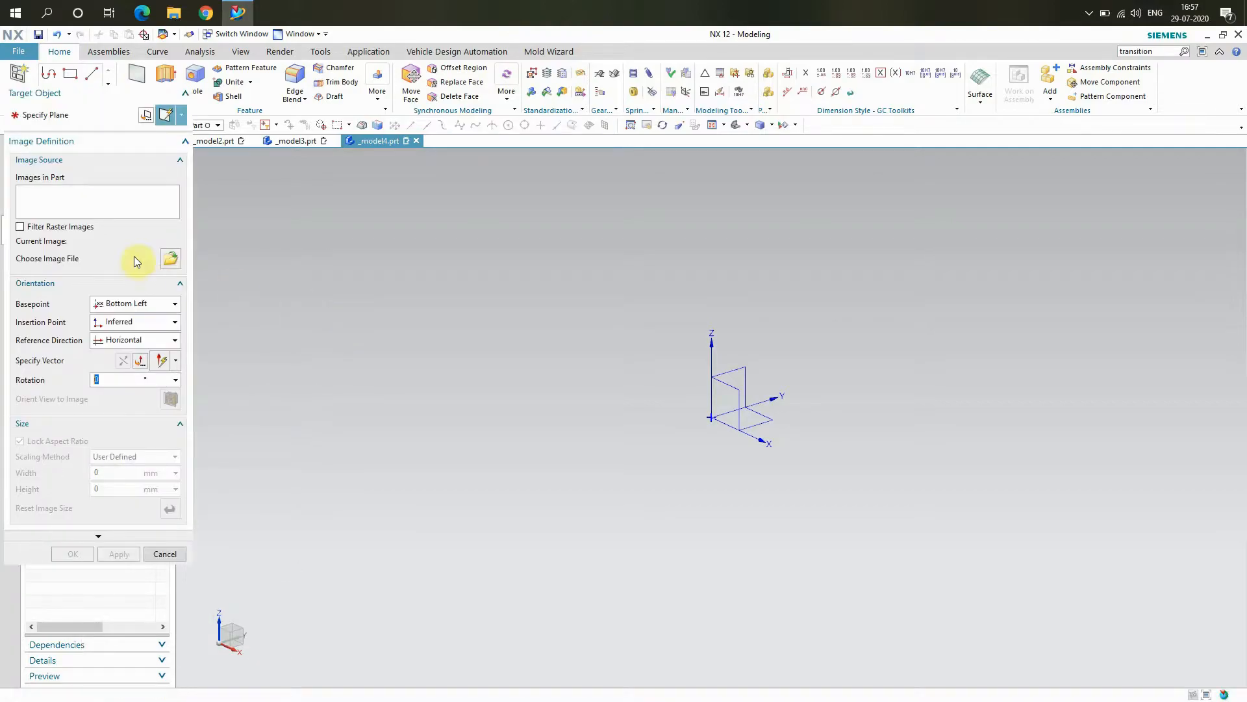
{"action": "left_click", "coordinate": [173, 257]}
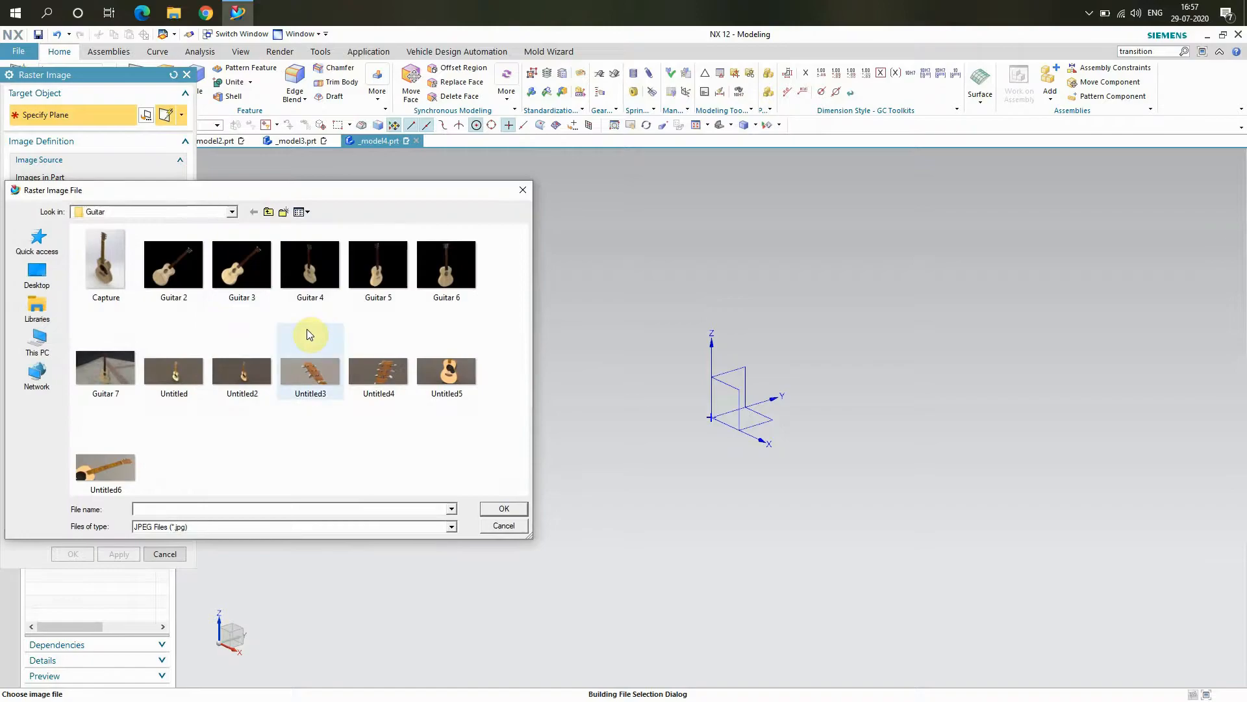
{"action": "left_click", "coordinate": [37, 273]}
{"action": "left_click", "coordinate": [106, 375]}
{"action": "left_click", "coordinate": [516, 510]}
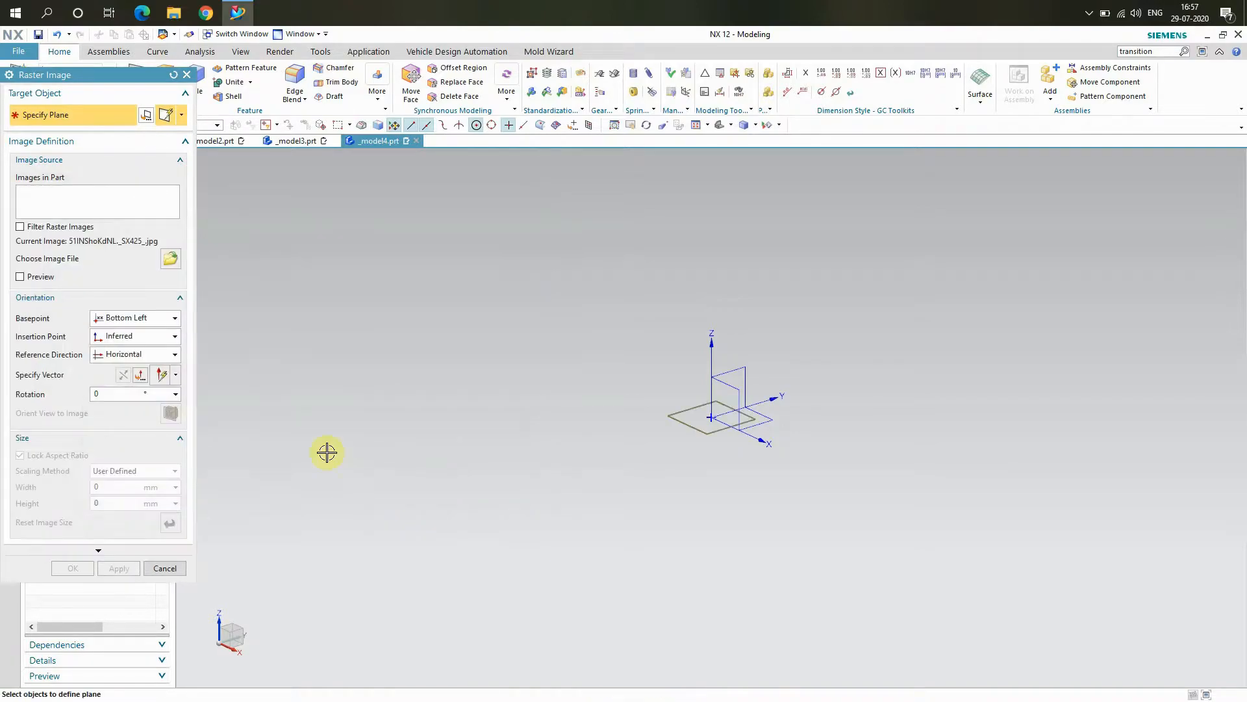
- Place the guitar image on the YZ plane and rotate it 90° so the guitar stands upright
{"action": "left_click", "coordinate": [742, 370]}
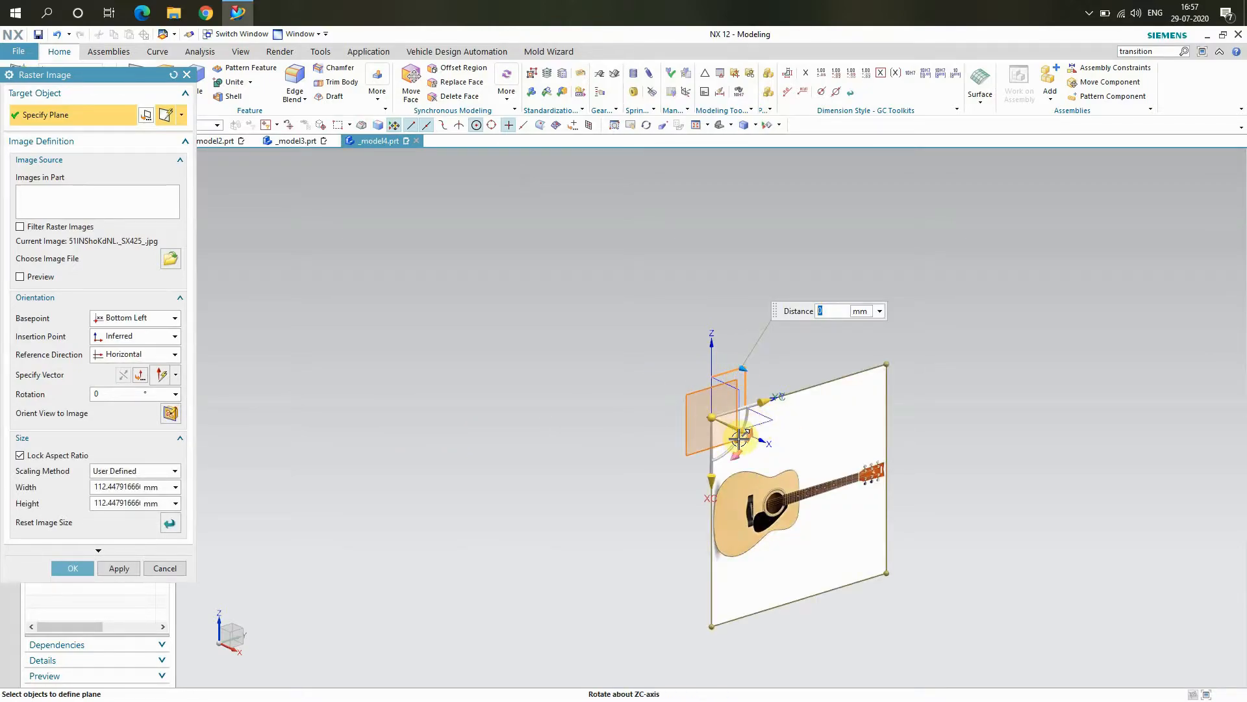
{"action": "left_click_drag", "start_coordinate": [739, 440], "coordinate": [727, 398]}
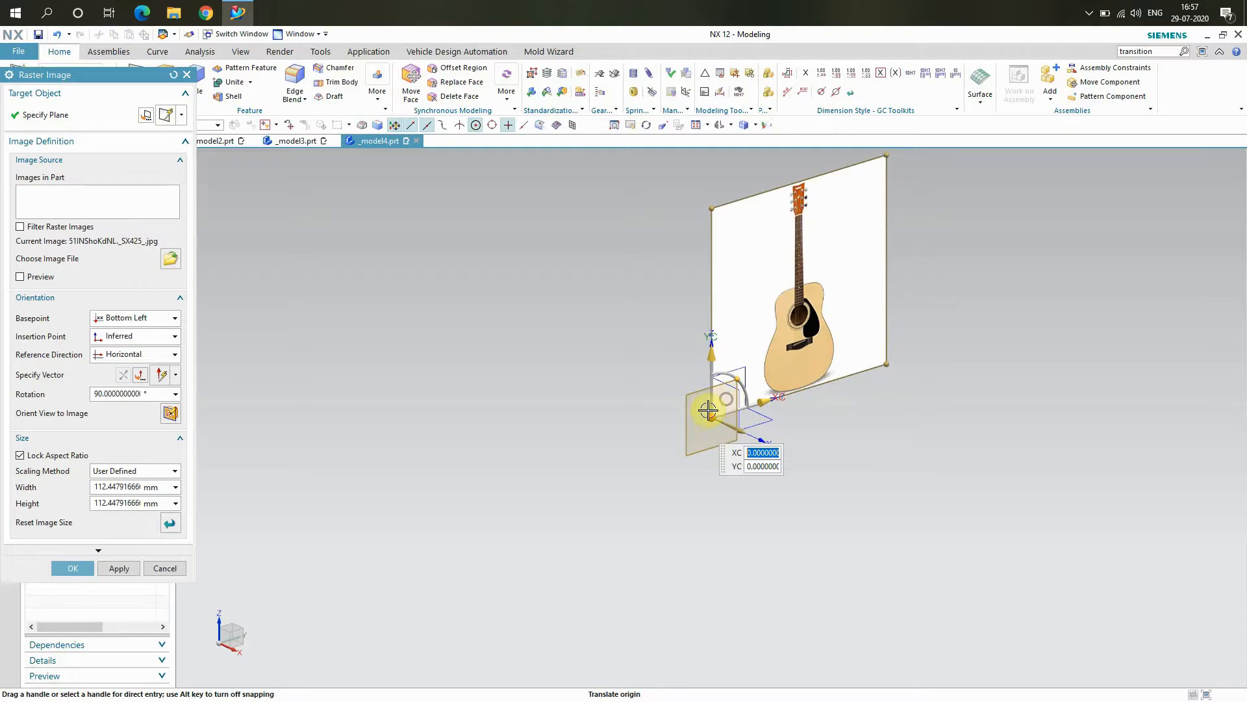
{"action": "left_click", "coordinate": [75, 568]}
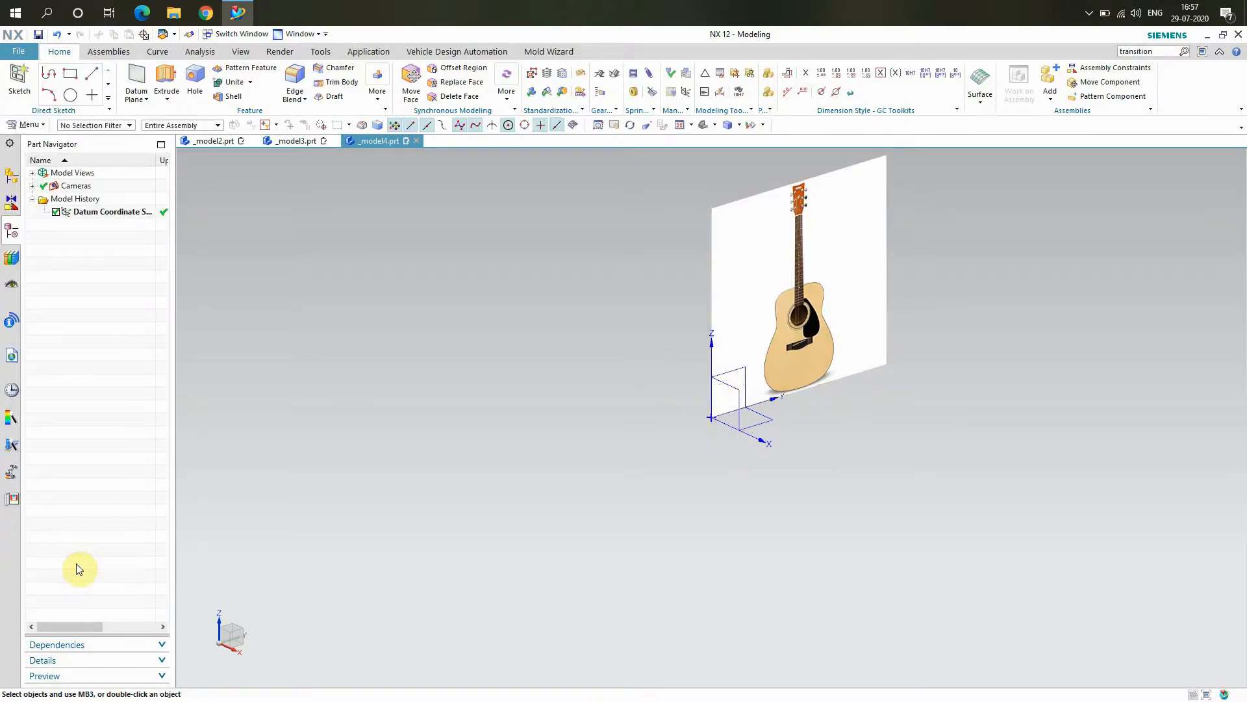
- Create a sketch on the YZ plane of the datum coordinate system
{"action": "left_click", "coordinate": [9, 102]}
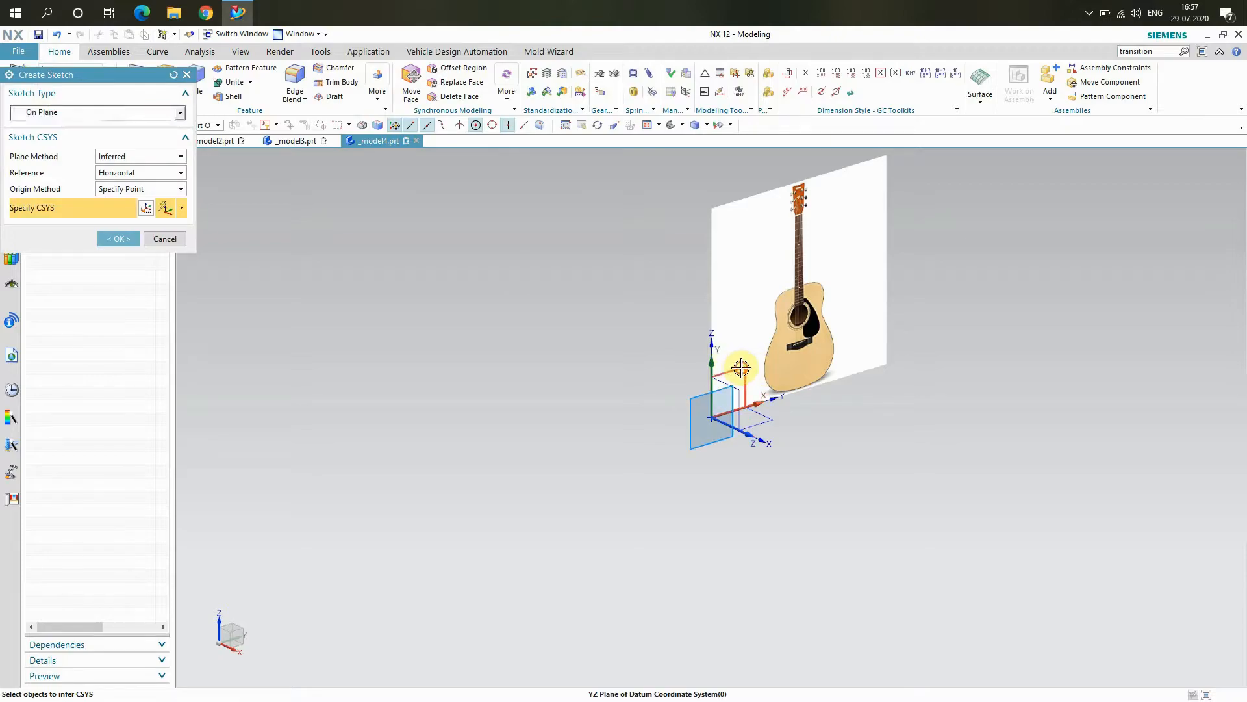
{"action": "left_click", "coordinate": [738, 367]}
{"action": "left_click", "coordinate": [111, 239]}
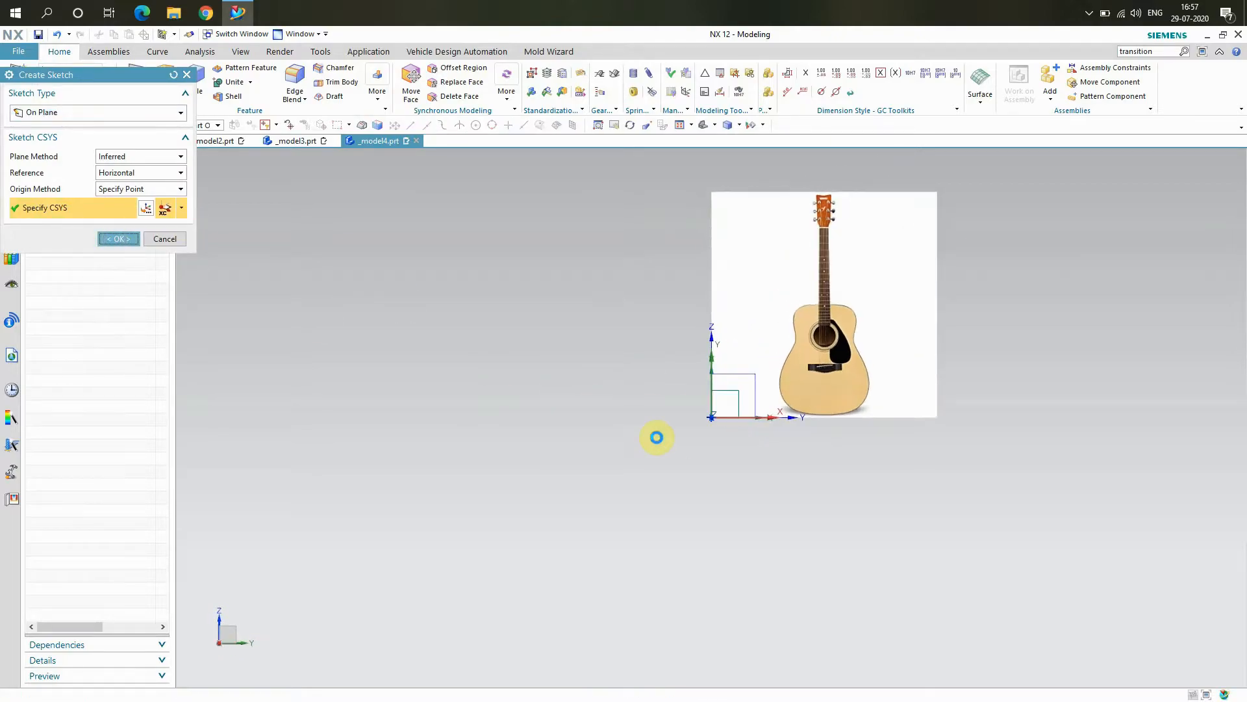
- Trace the guitar body outline with a closed degree 3 studio spline through 32 points, turning off Continuous Auto Dimensioning
{"action": "scroll", "coordinate": [576, 554], "scroll_direction": "up", "scroll_amount": 3}
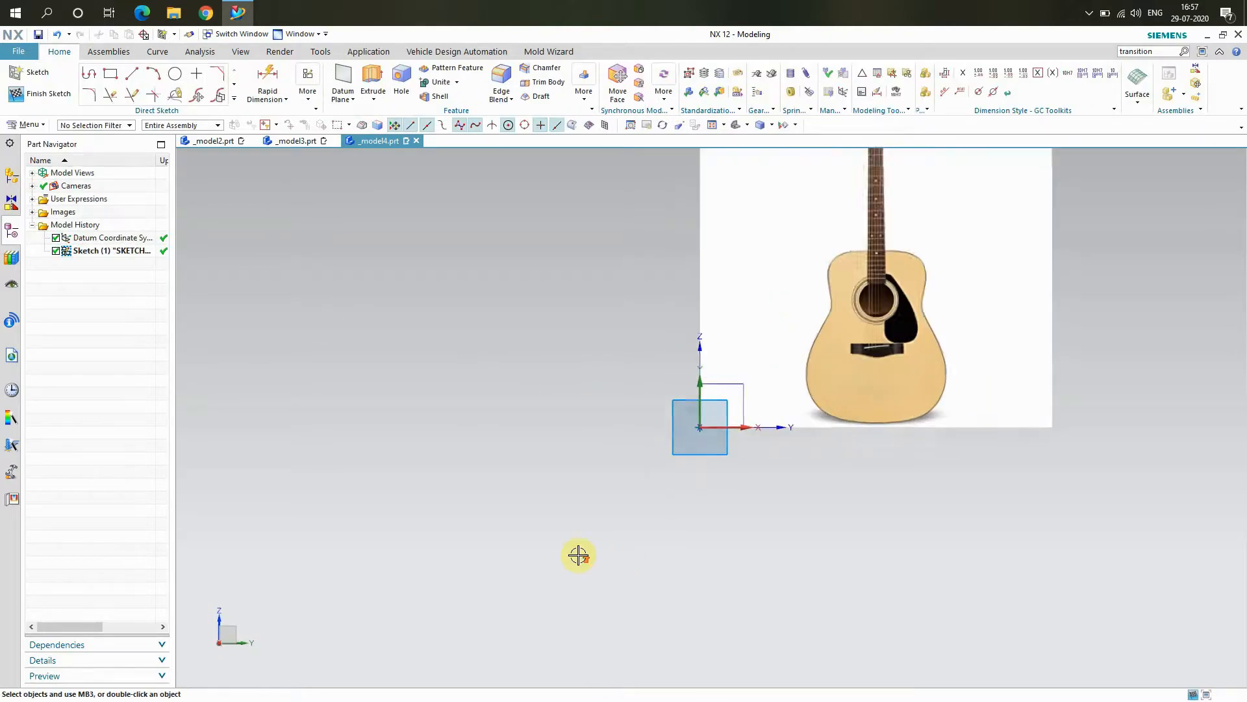
{"action": "scroll", "coordinate": [312, 574], "scroll_direction": "down", "scroll_amount": 2}
{"action": "scroll", "coordinate": [702, 362], "scroll_direction": "up", "scroll_amount": 4}
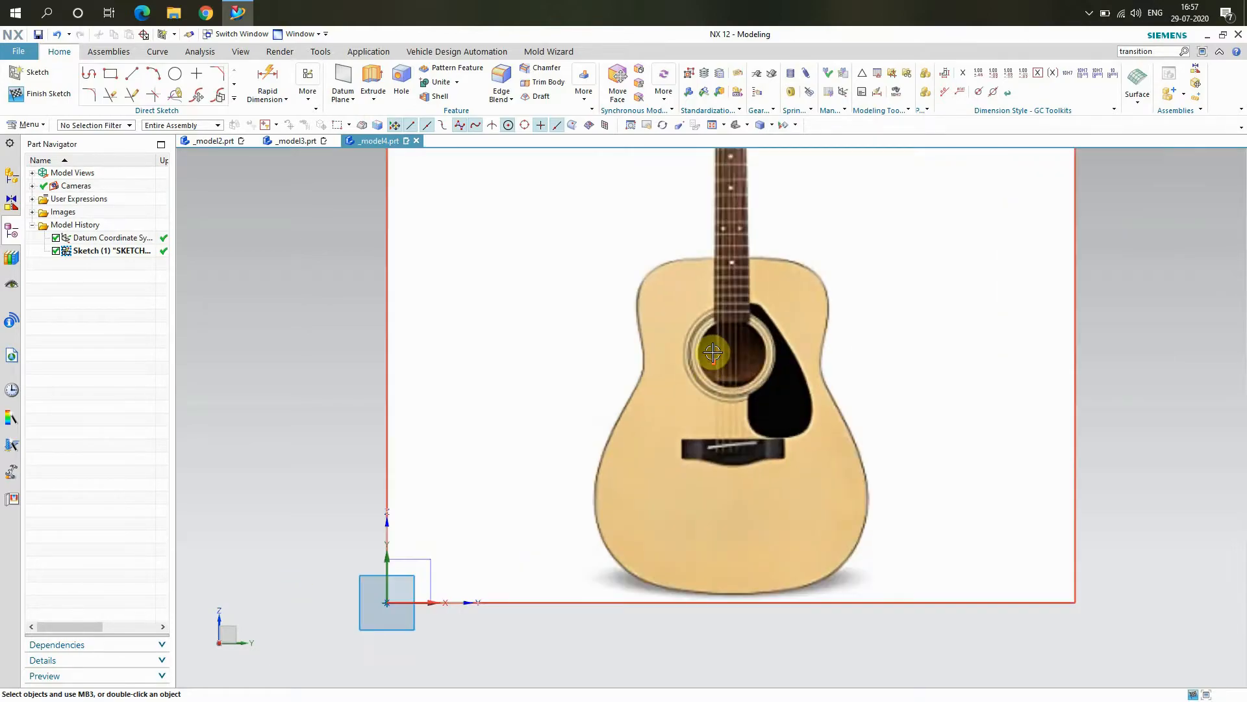
{"action": "left_click", "coordinate": [234, 98]}
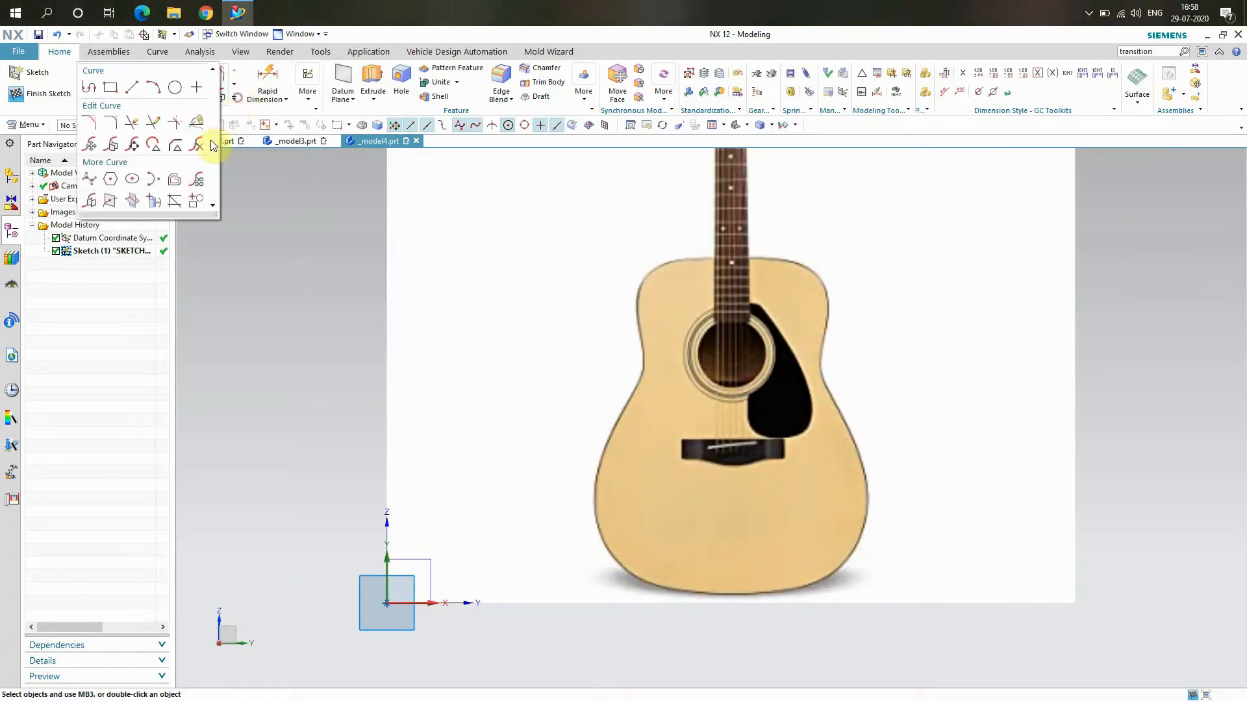
{"action": "left_click", "coordinate": [91, 179]}
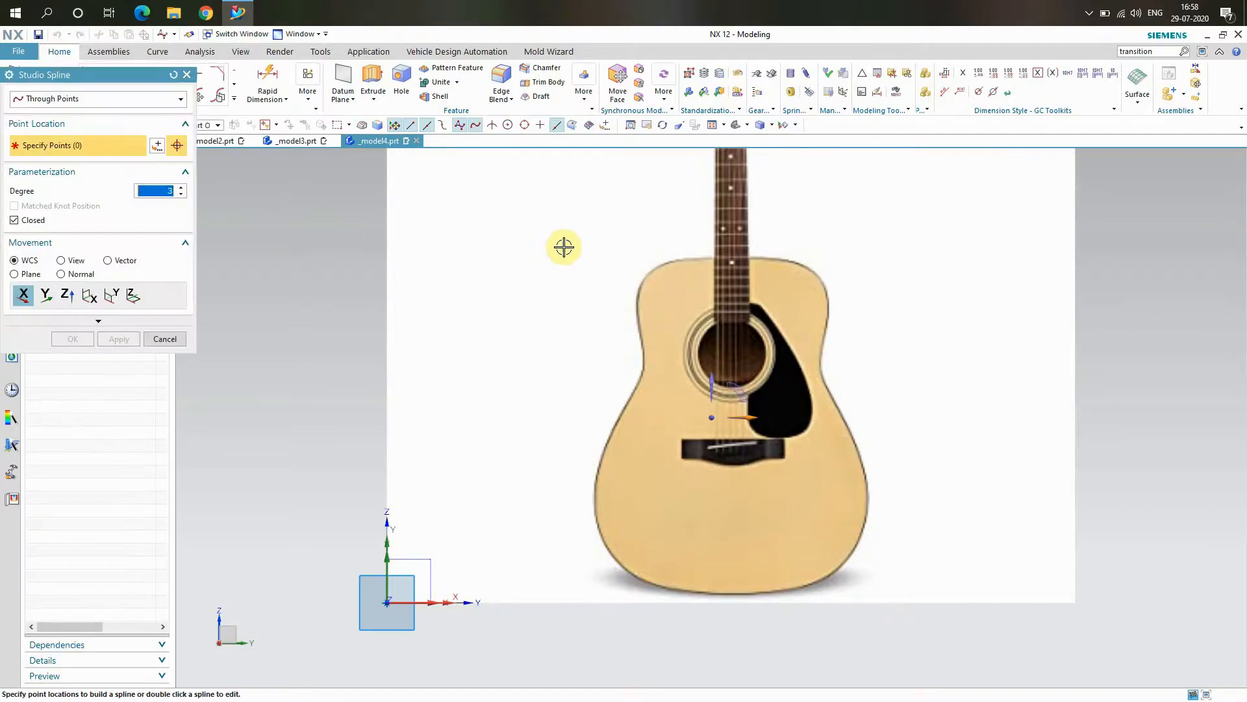
{"action": "scroll", "coordinate": [753, 258], "scroll_direction": "up", "scroll_amount": 2}
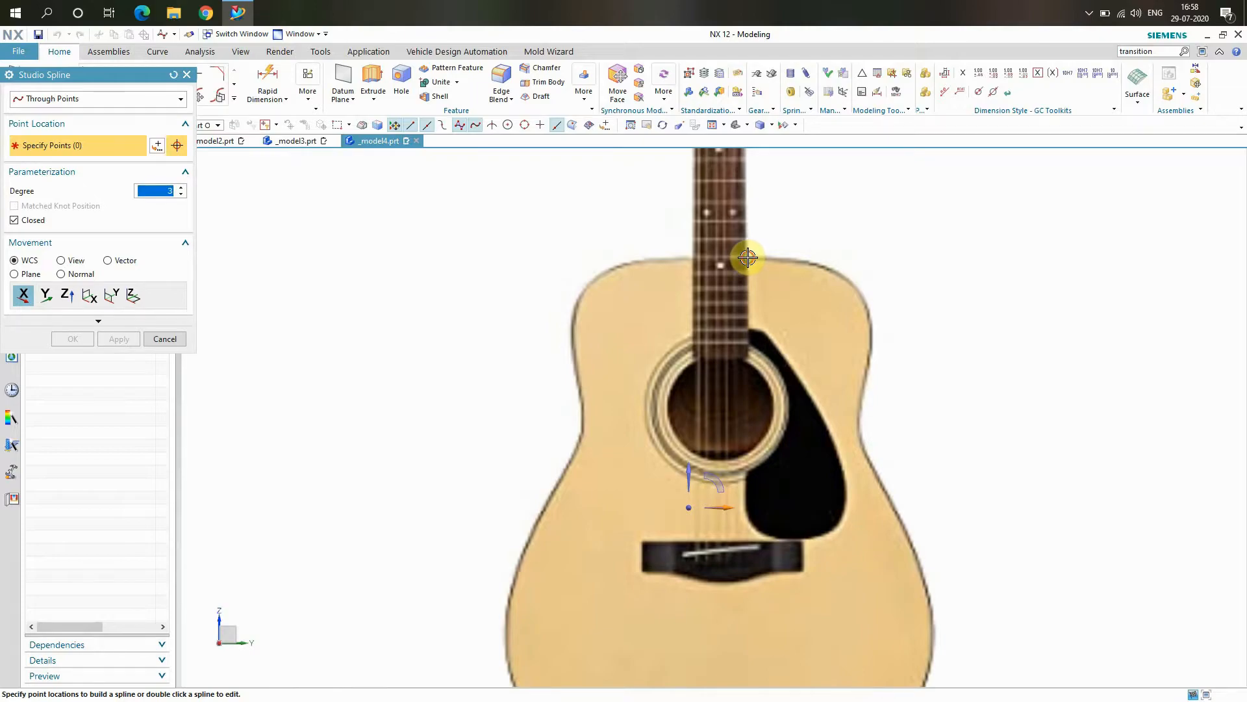
{"action": "left_click", "coordinate": [748, 258]}
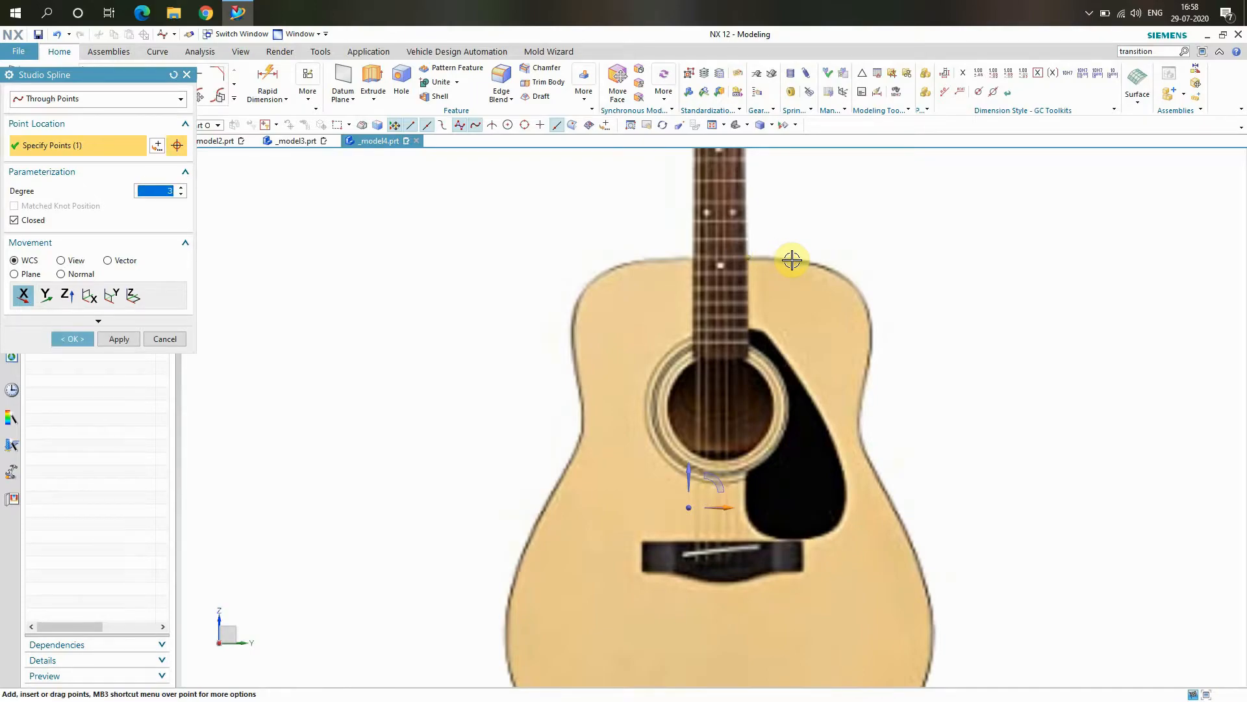
{"action": "left_click", "coordinate": [785, 258]}
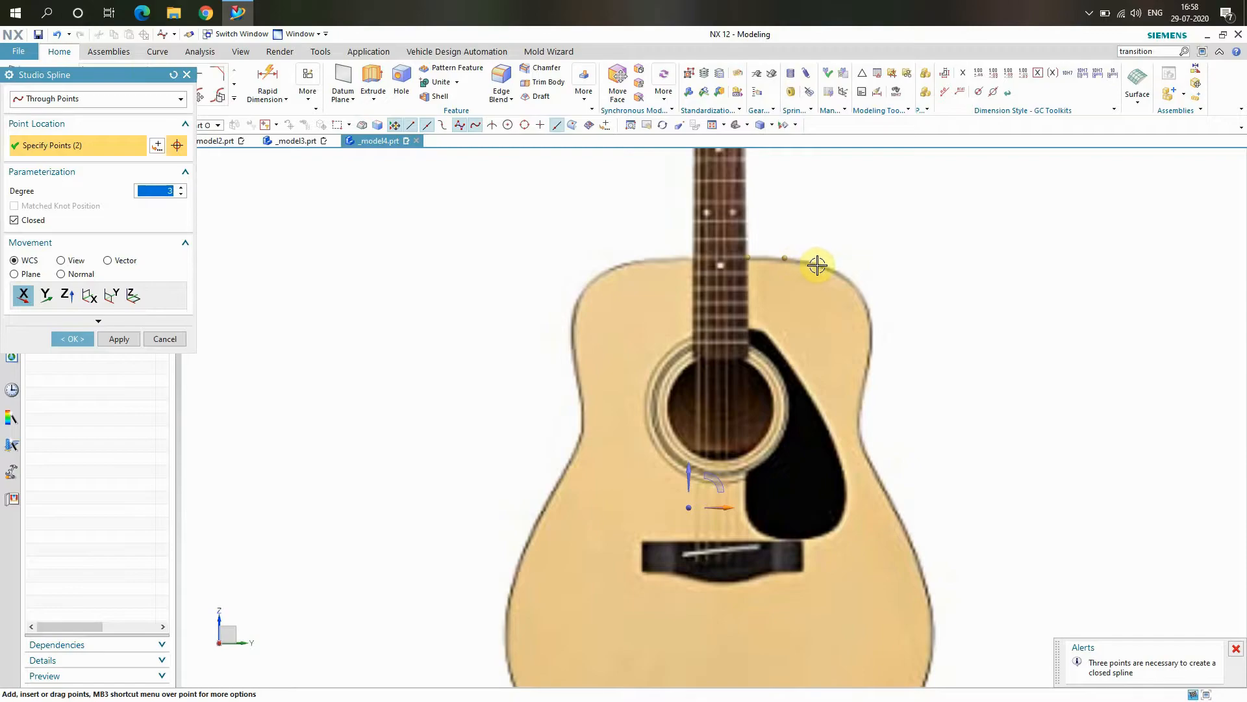
{"action": "left_click", "coordinate": [14, 220]}
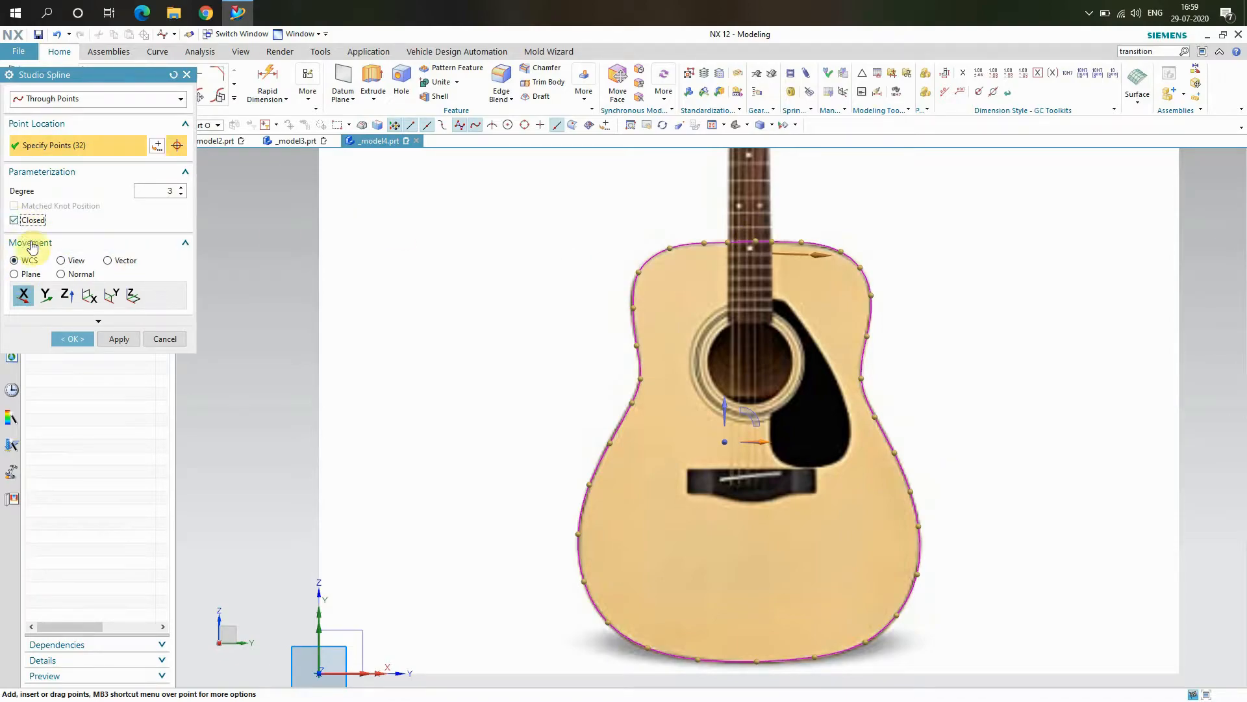
{"action": "left_click", "coordinate": [72, 340]}
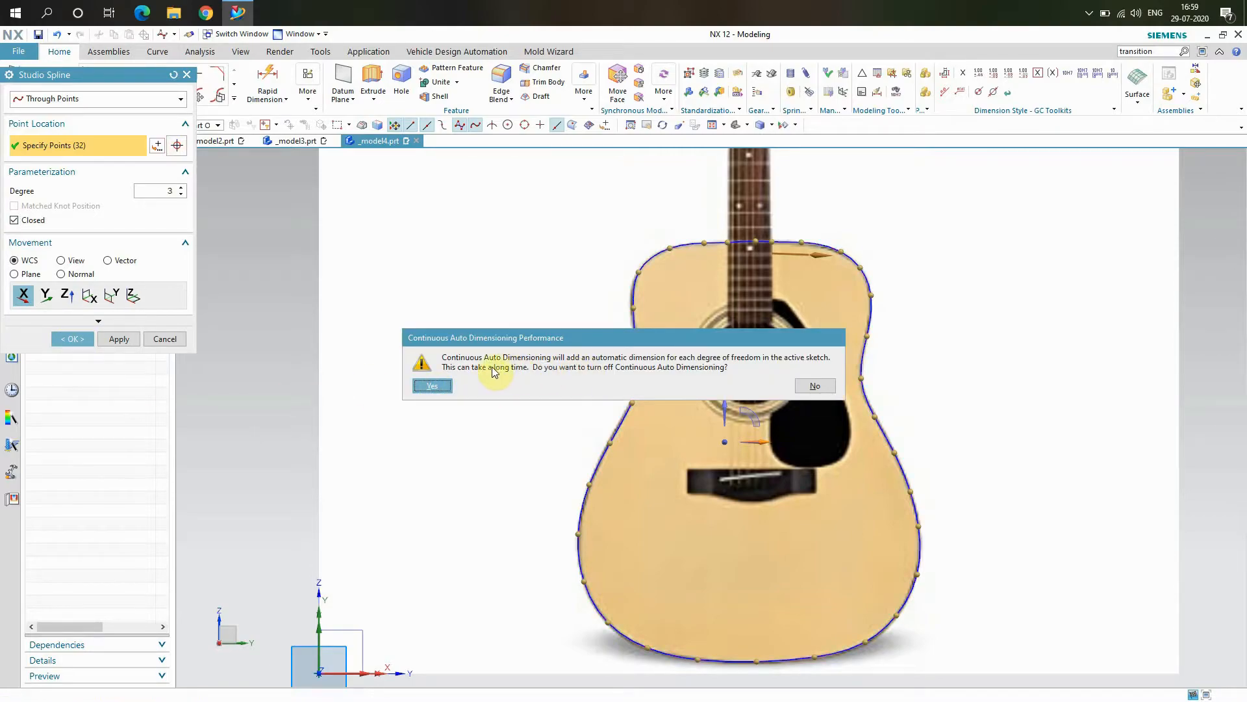
{"action": "left_click", "coordinate": [432, 386]}
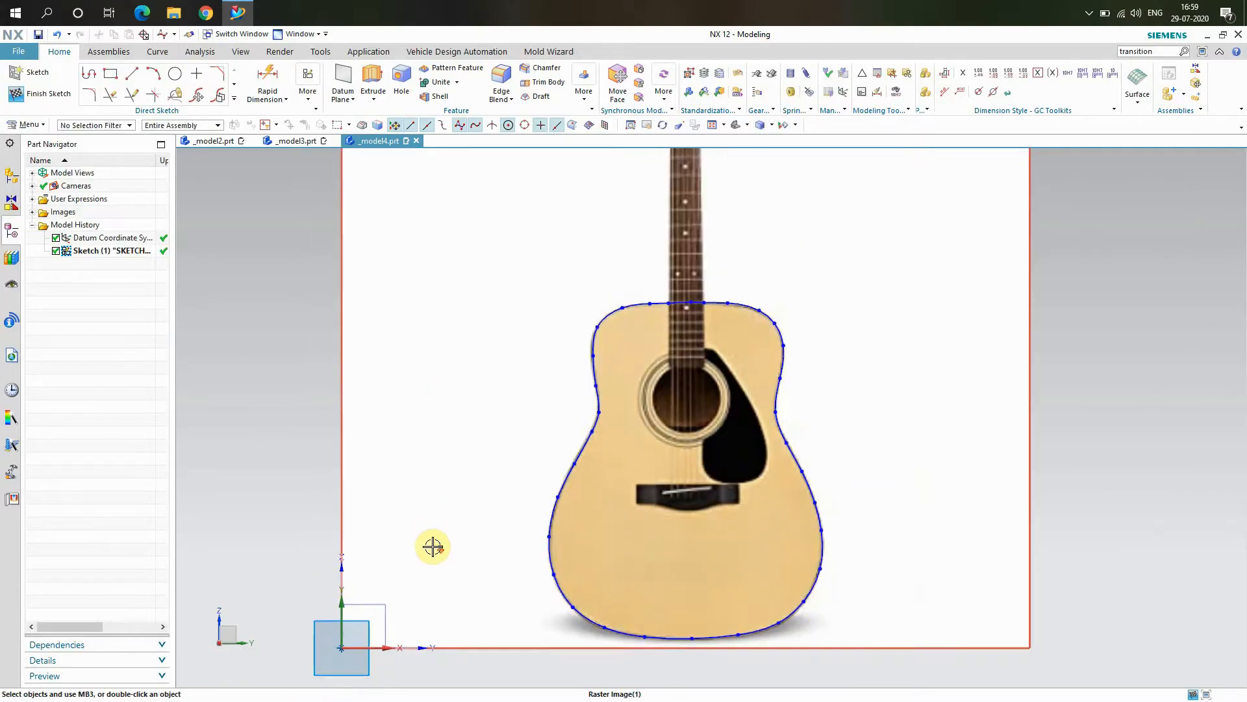
- Extrude the traced guitar body outline from 0 to 10 mm
{"action": "scroll", "coordinate": [432, 543], "scroll_direction": "down", "scroll_amount": 1}
{"action": "scroll", "coordinate": [568, 405], "scroll_direction": "up", "scroll_amount": 2}
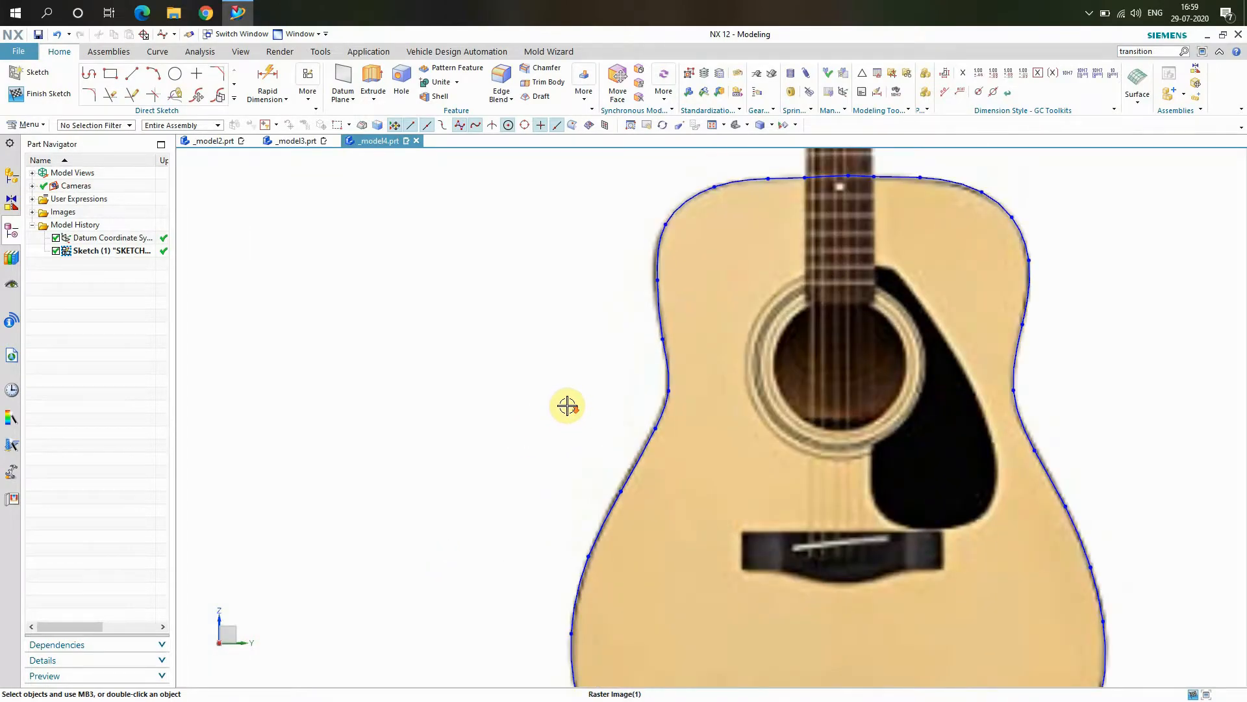
{"action": "scroll", "coordinate": [567, 404], "scroll_direction": "down", "scroll_amount": 5}
{"action": "left_click", "coordinate": [373, 79]}
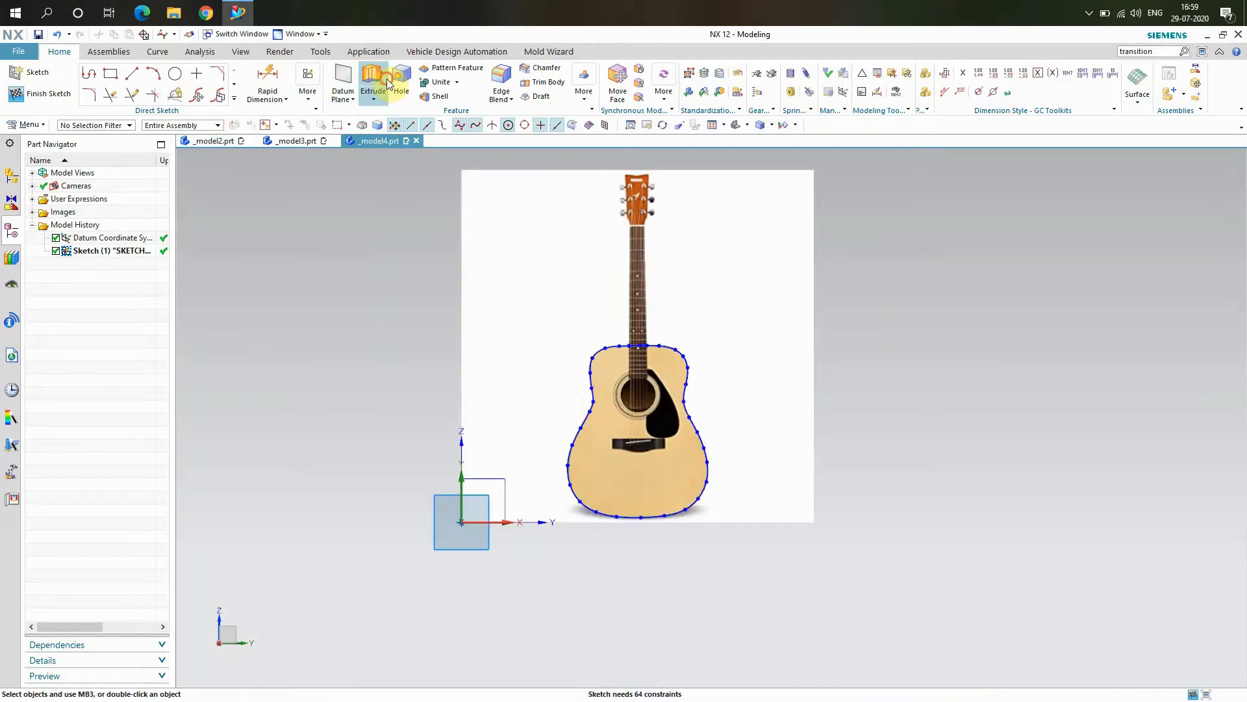
{"action": "right_click", "coordinate": [311, 320]}
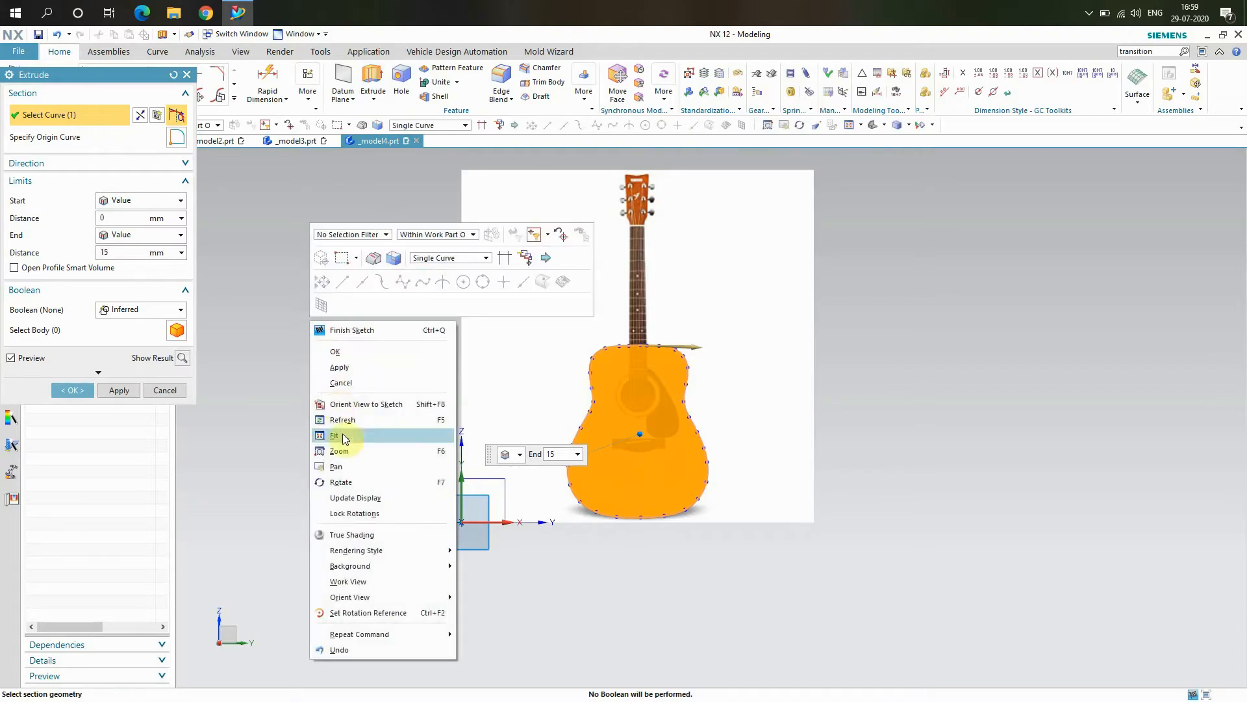
{"action": "left_click", "coordinate": [341, 482]}
{"action": "left_click_drag", "start_coordinate": [323, 437], "coordinate": [275, 436]}
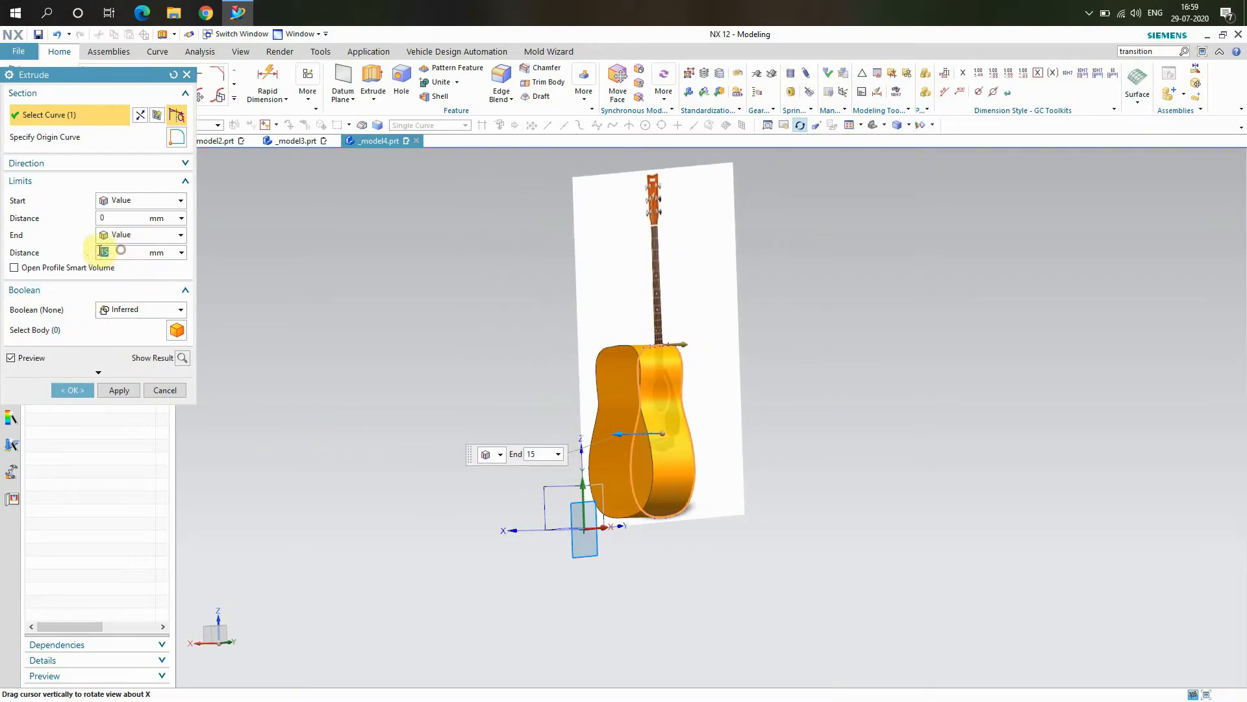
{"action": "key", "text": "Return"}
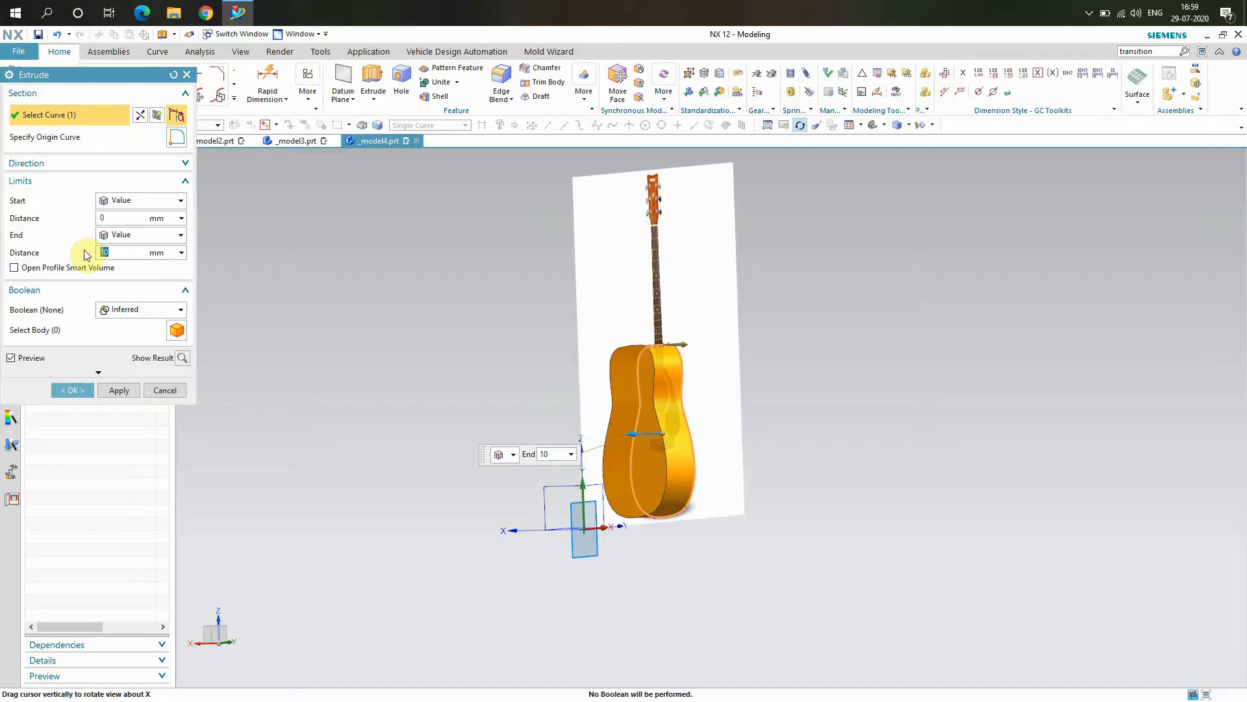
{"action": "left_click", "coordinate": [87, 389]}
- Start a datum plane offset from the XY plane, with the number of planes set to 1
{"action": "right_click", "coordinate": [312, 305]}
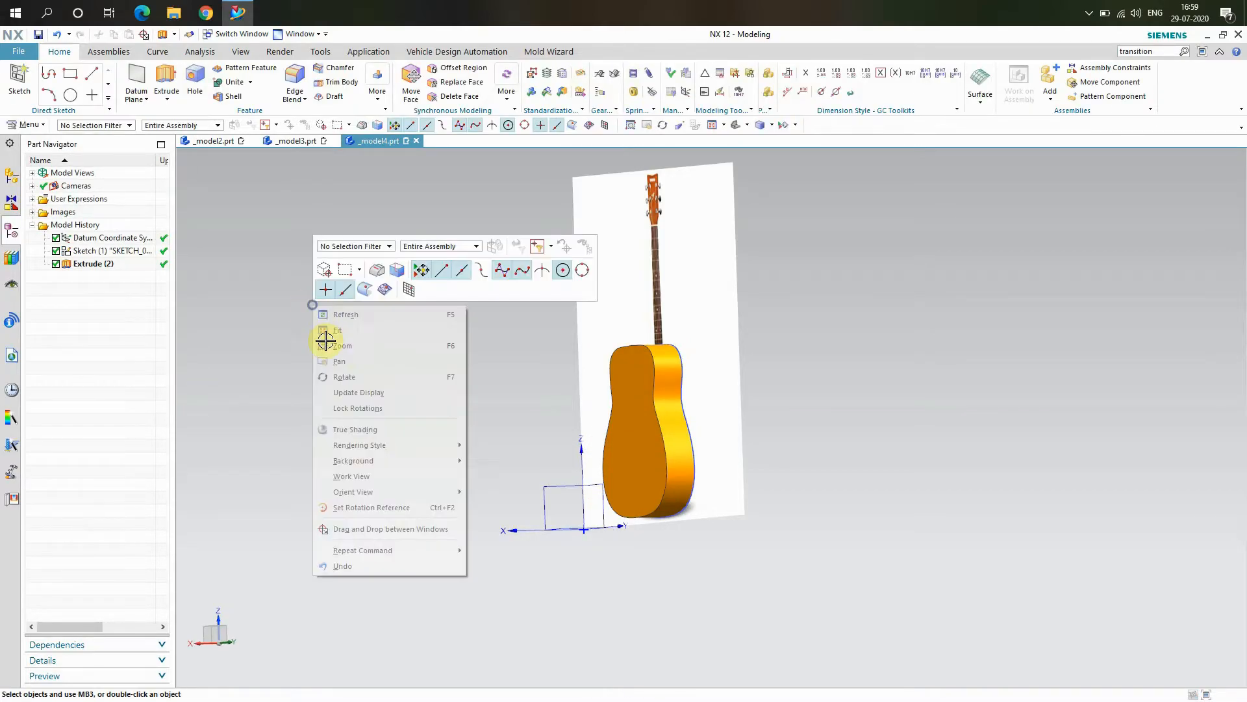
{"action": "left_click", "coordinate": [364, 376]}
{"action": "left_click_drag", "start_coordinate": [370, 332], "coordinate": [376, 382]}
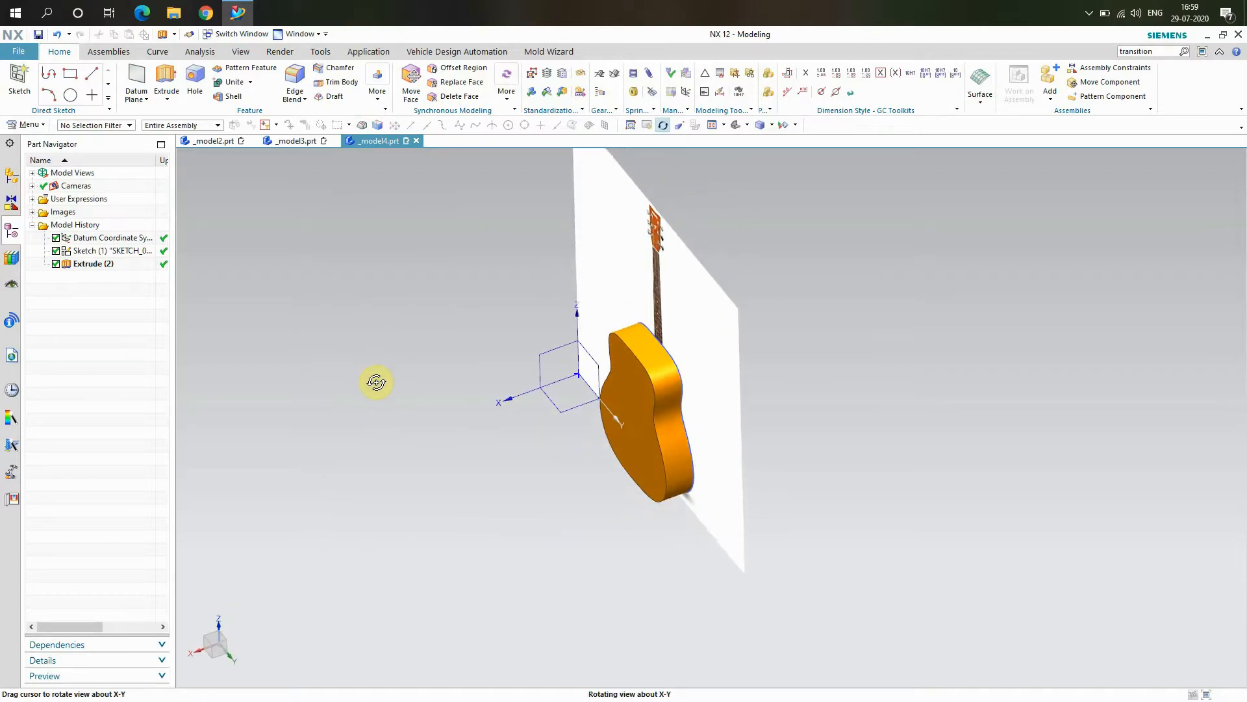
{"action": "right_click", "coordinate": [354, 309]}
{"action": "left_click", "coordinate": [374, 379]}
{"action": "left_click", "coordinate": [137, 83]}
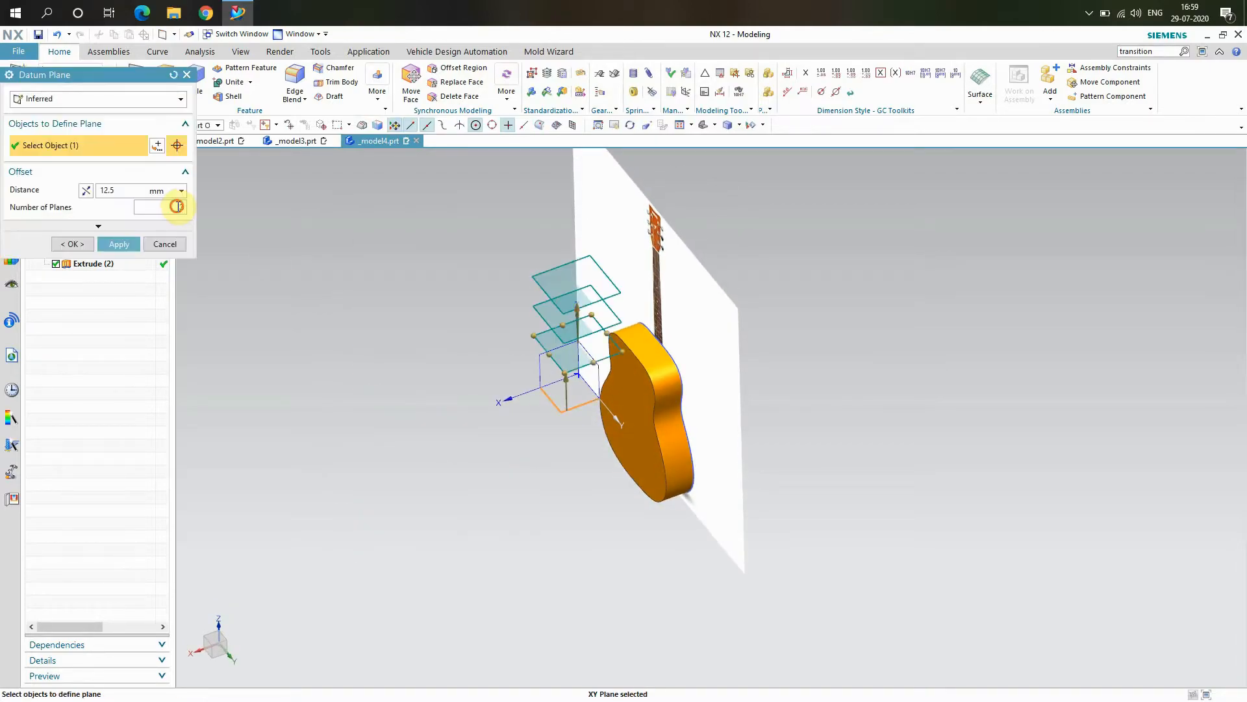
{"action": "type", "text": "1"}
{"action": "key", "text": "Return"}
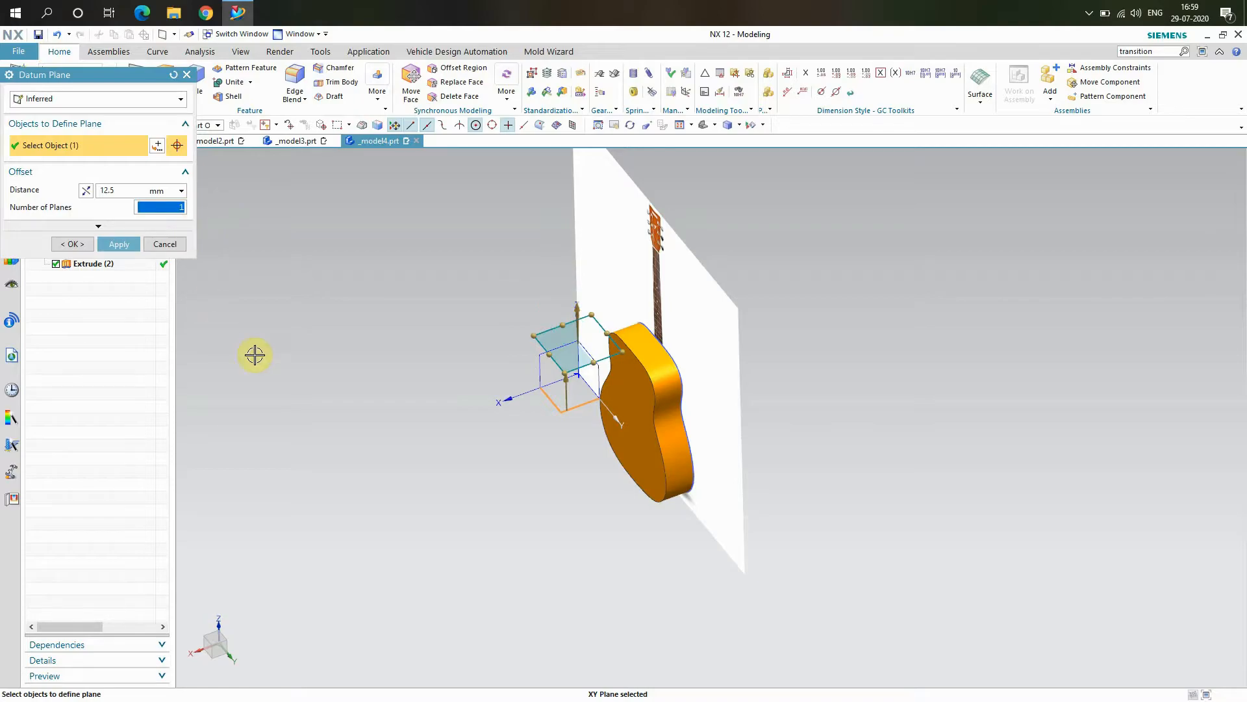
- Set the datum plane's offset to 56 mm at the body's upper edge, enlarge it to about 128 mm square, and create it
{"action": "right_click", "coordinate": [254, 355]}
{"action": "left_click", "coordinate": [281, 478]}
{"action": "left_click_drag", "start_coordinate": [410, 483], "coordinate": [475, 417]}
{"action": "left_click_drag", "start_coordinate": [627, 347], "coordinate": [845, 354]}
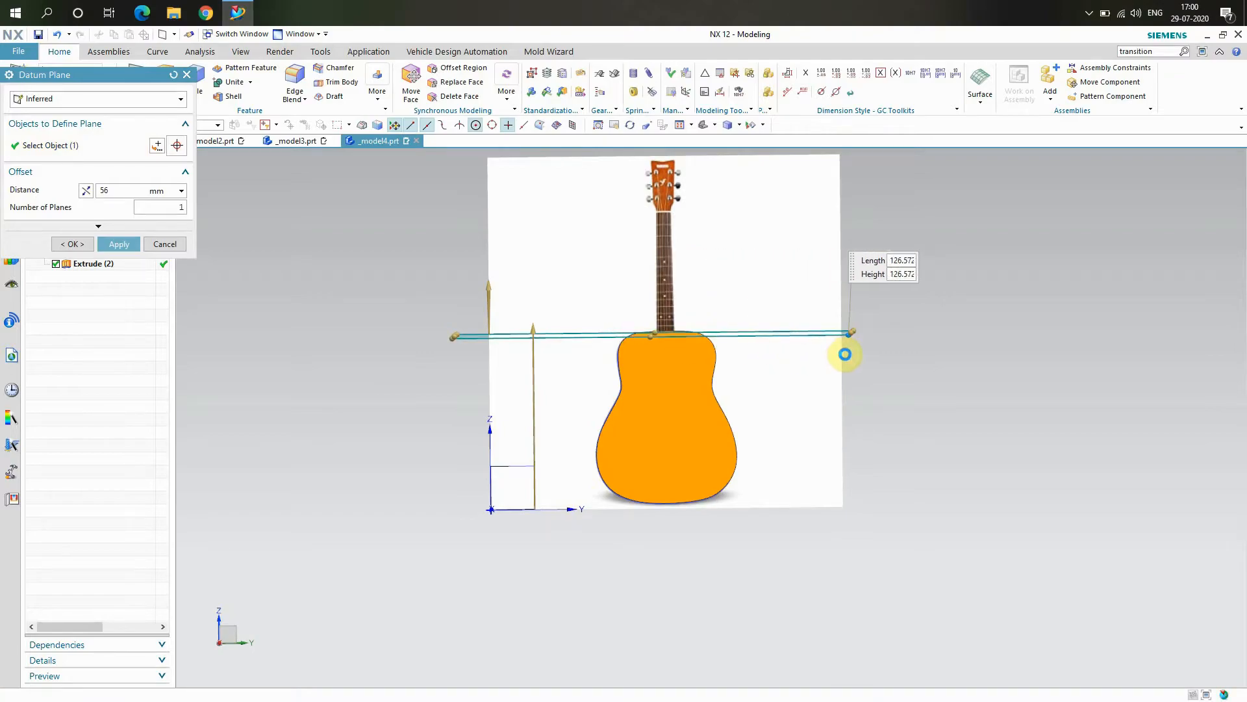
{"action": "right_click", "coordinate": [313, 312]}
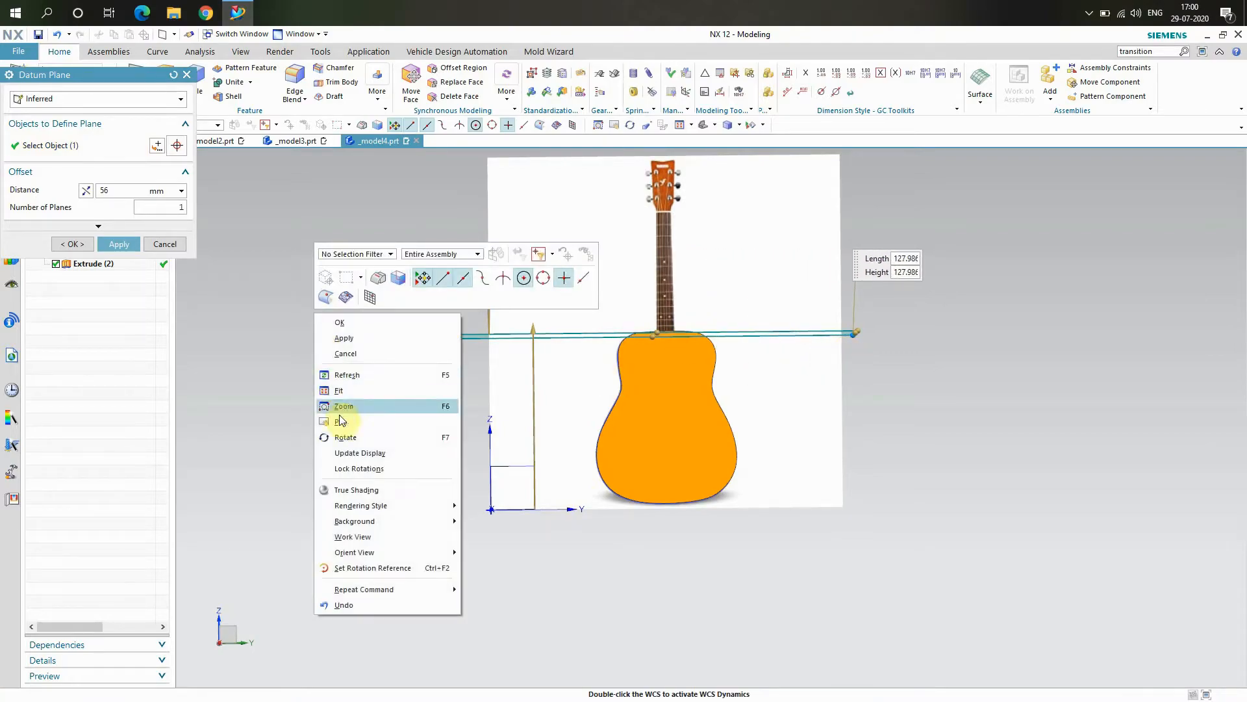
{"action": "left_click", "coordinate": [334, 434]}
{"action": "left_click_drag", "start_coordinate": [342, 376], "coordinate": [351, 429]}
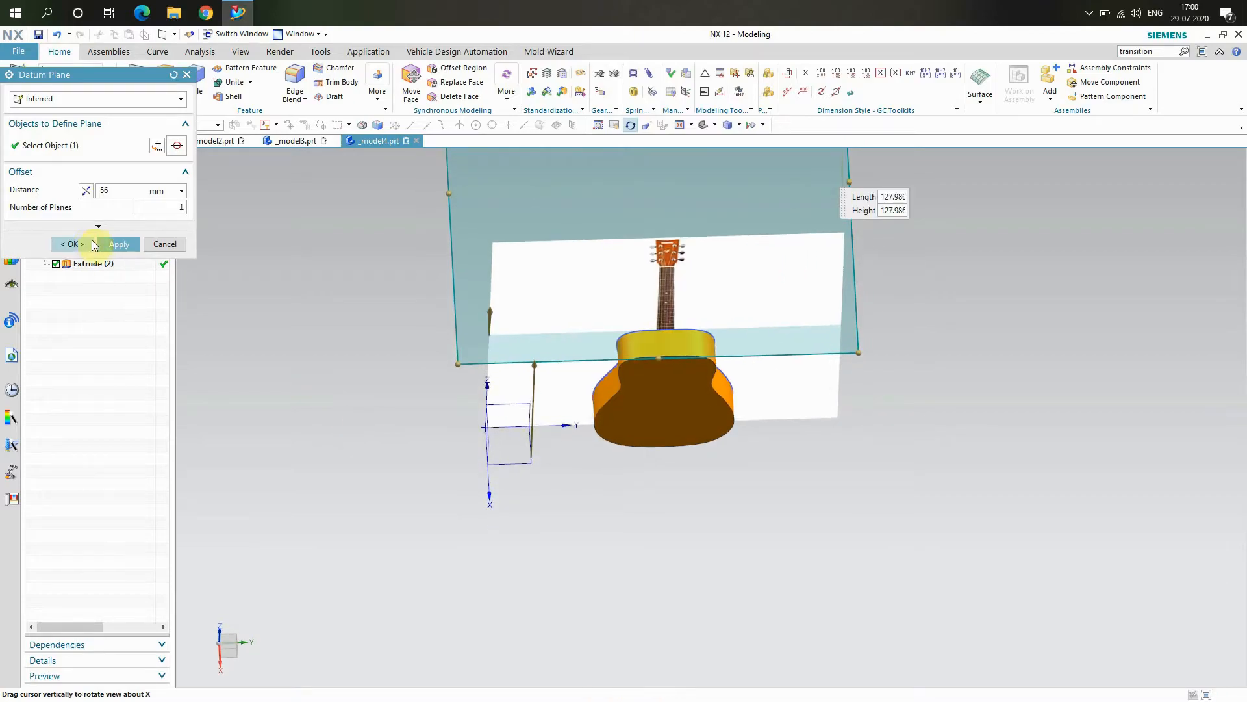
{"action": "left_click", "coordinate": [84, 245]}
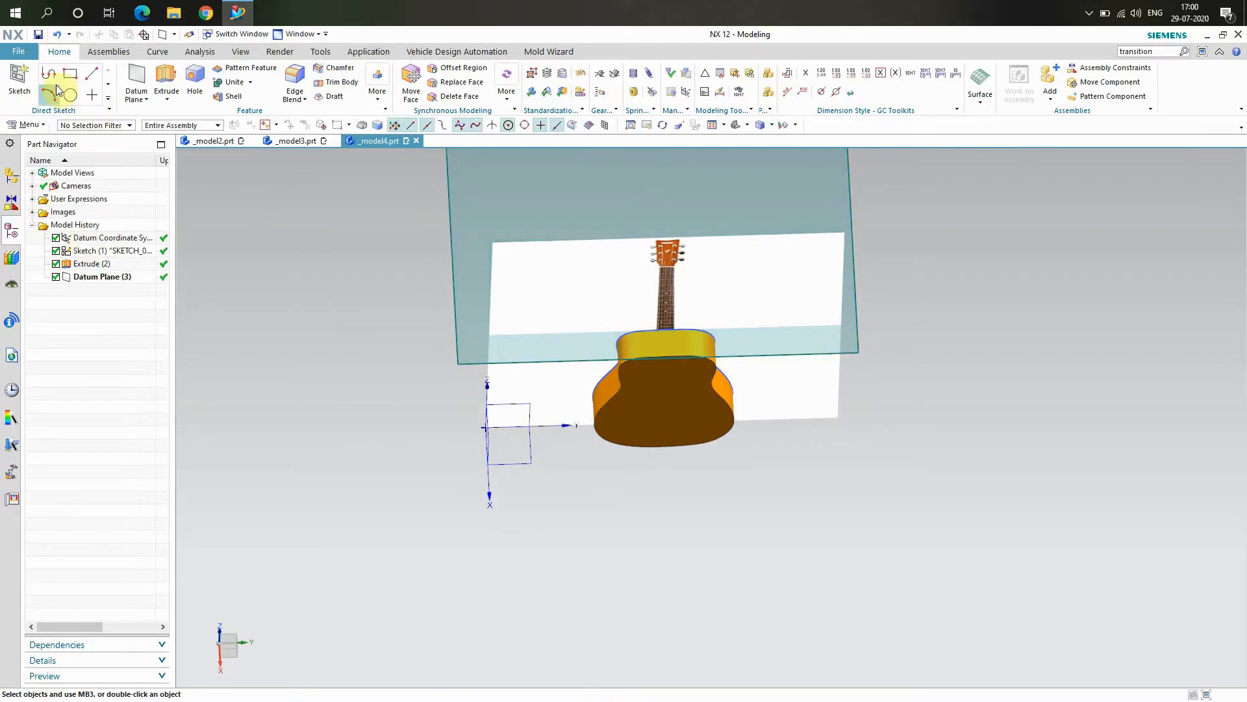
- Create a sketch on the new datum plane at the upper edge of the guitar body
{"action": "left_click", "coordinate": [453, 286]}
{"action": "left_click", "coordinate": [117, 238]}
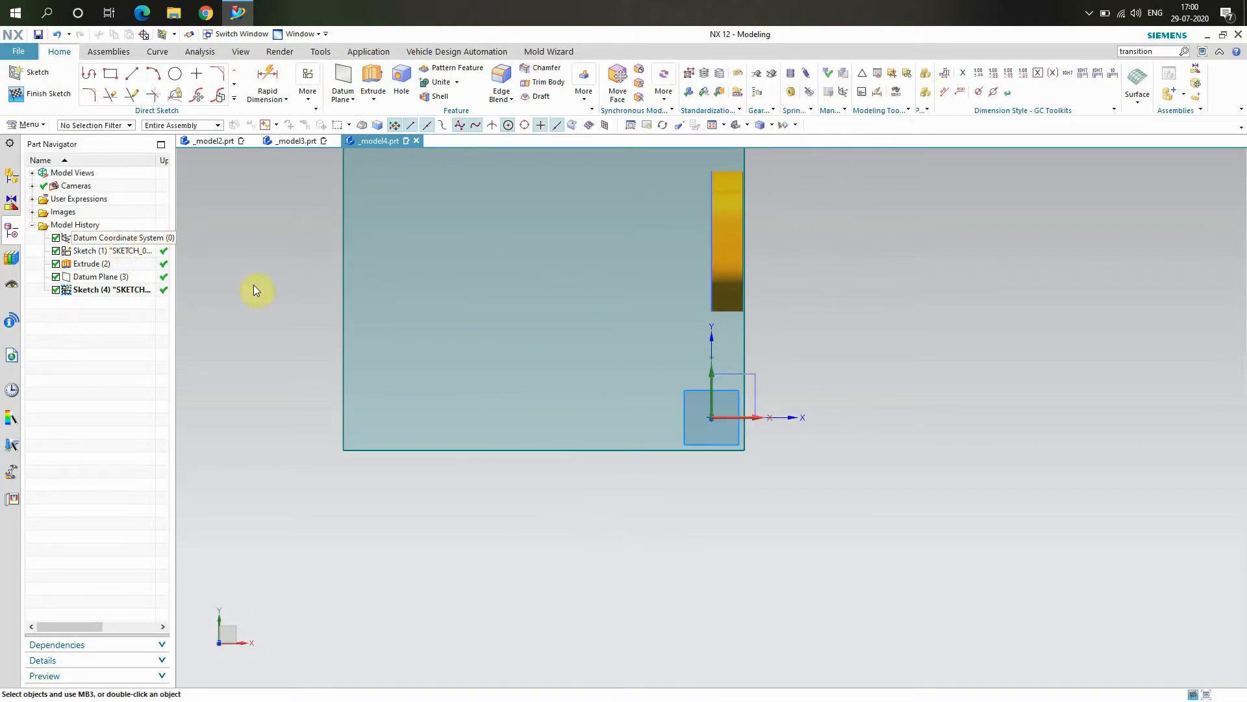
- Complete the neck profile sketch with the rectangle's 7 mm perpendicular dimension and finish the sketch
{"action": "scroll", "coordinate": [540, 390], "scroll_direction": "down", "scroll_amount": 2}
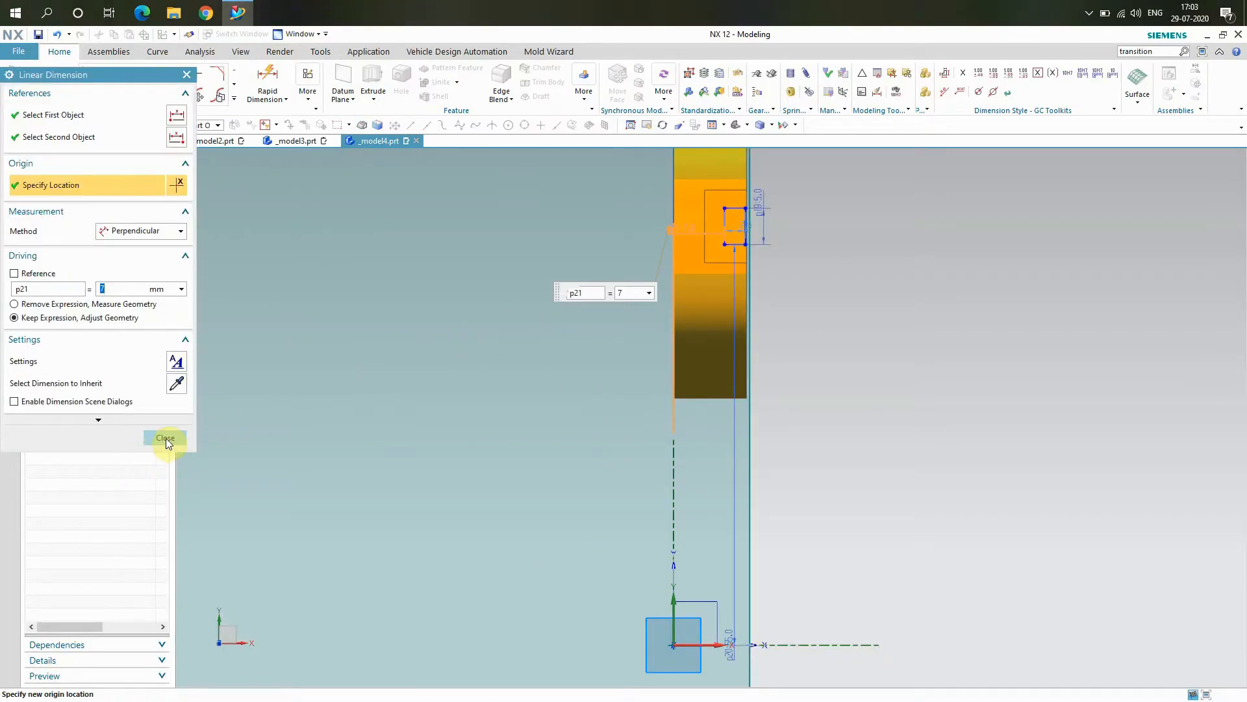
{"action": "left_click", "coordinate": [166, 438]}
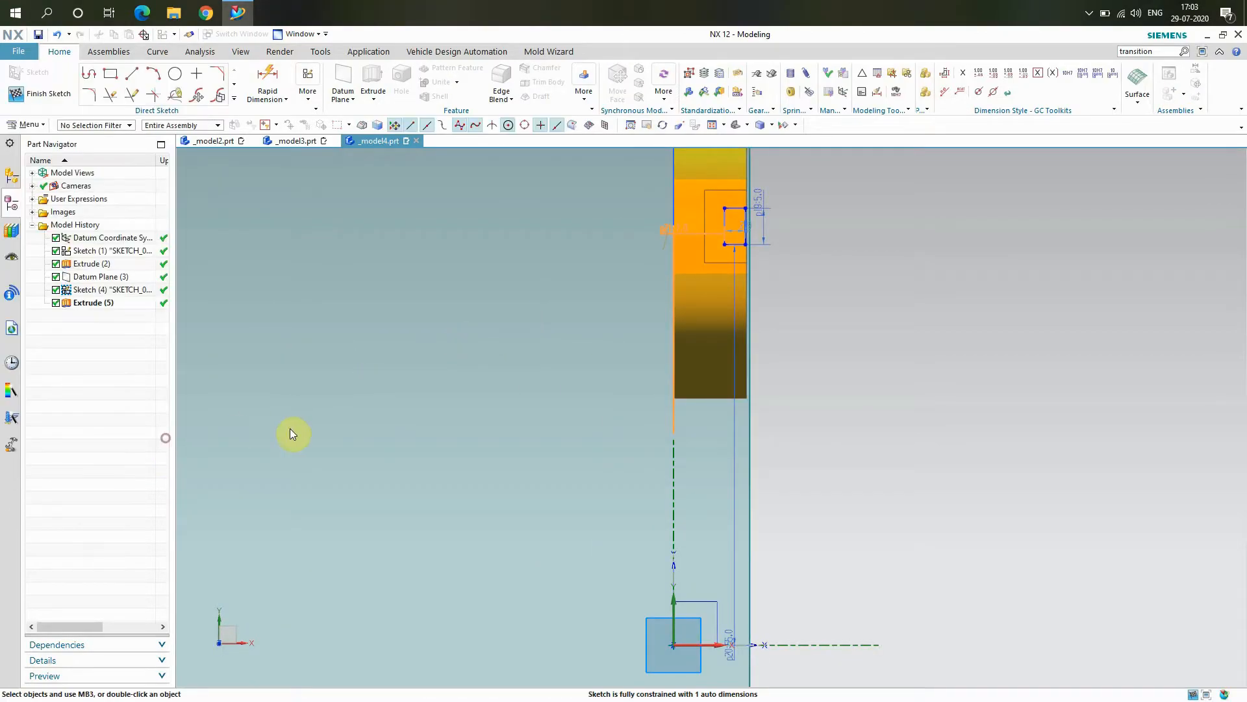
{"action": "left_click", "coordinate": [49, 93]}
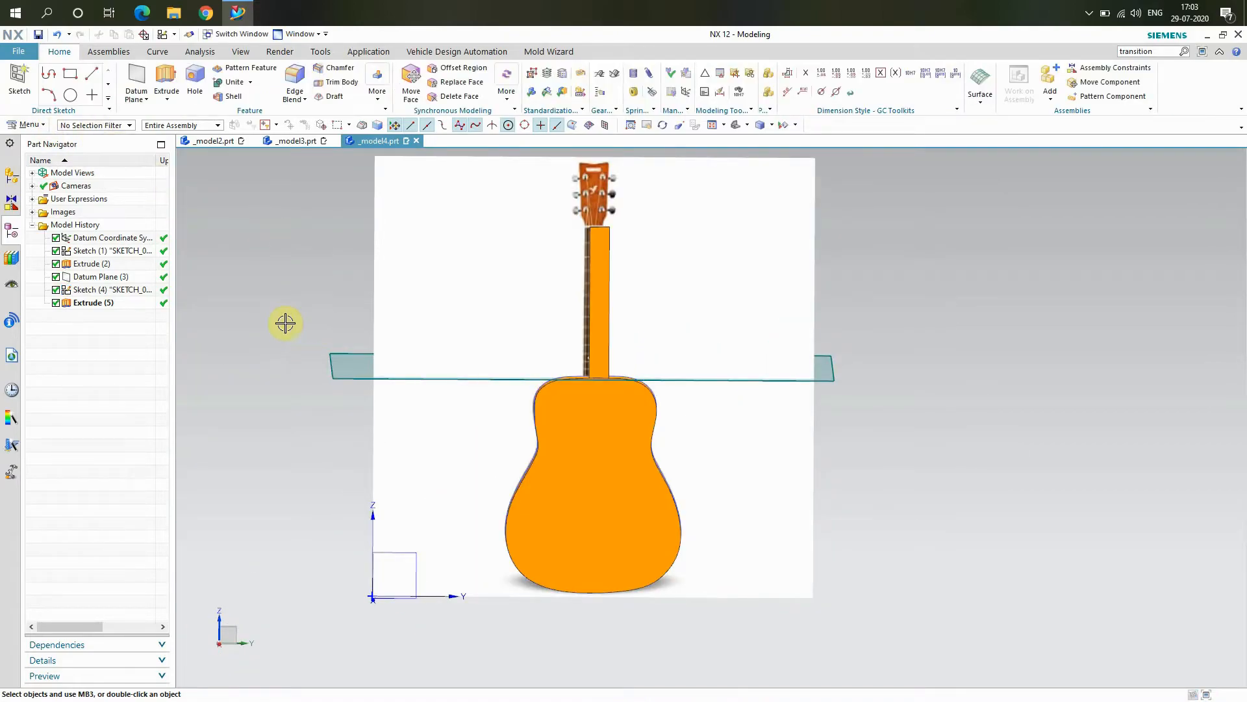
- Create a sketch on the front face of the extruded neck
{"action": "right_click", "coordinate": [250, 297]}
{"action": "left_click", "coordinate": [277, 370]}
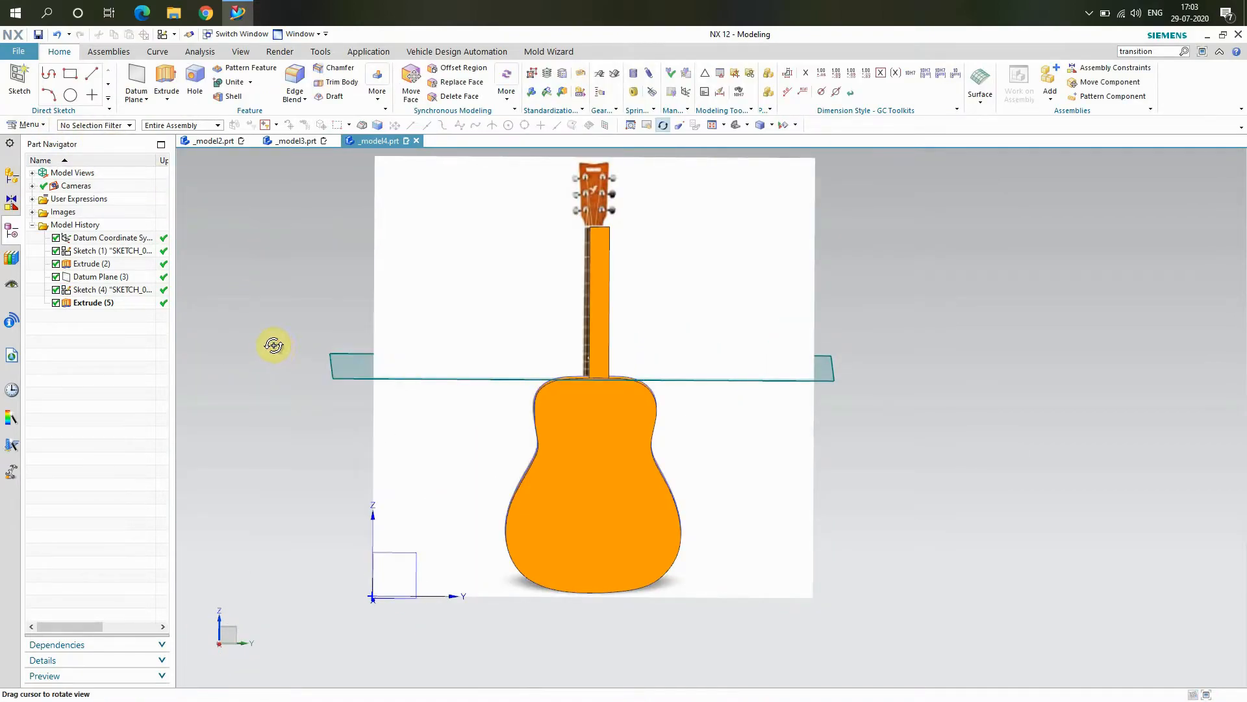
{"action": "mouse_move", "coordinate": [273, 345]}
{"action": "left_mouse_down"}
{"action": "mouse_move", "coordinate": [273, 401]}
{"action": "mouse_move", "coordinate": [283, 350]}
{"action": "mouse_move", "coordinate": [266, 363]}
{"action": "left_mouse_up"}
{"action": "right_click", "coordinate": [215, 303]}
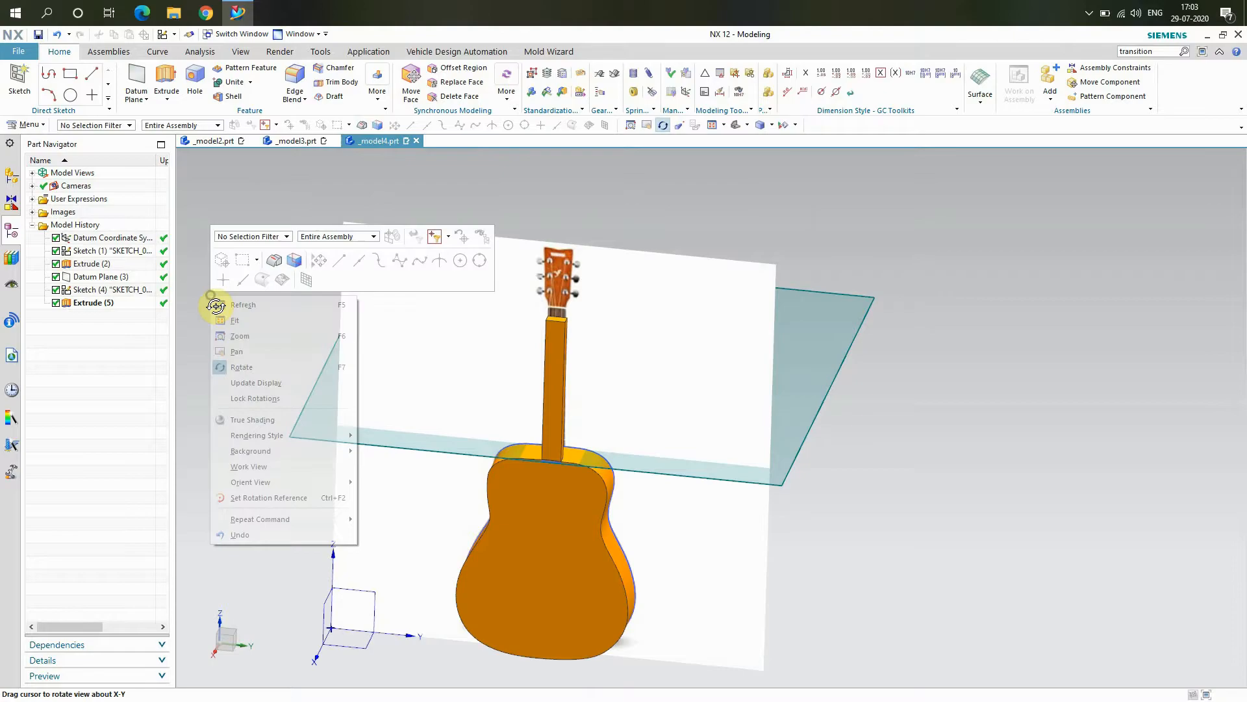
{"action": "left_click", "coordinate": [242, 367]}
{"action": "left_click", "coordinate": [18, 85]}
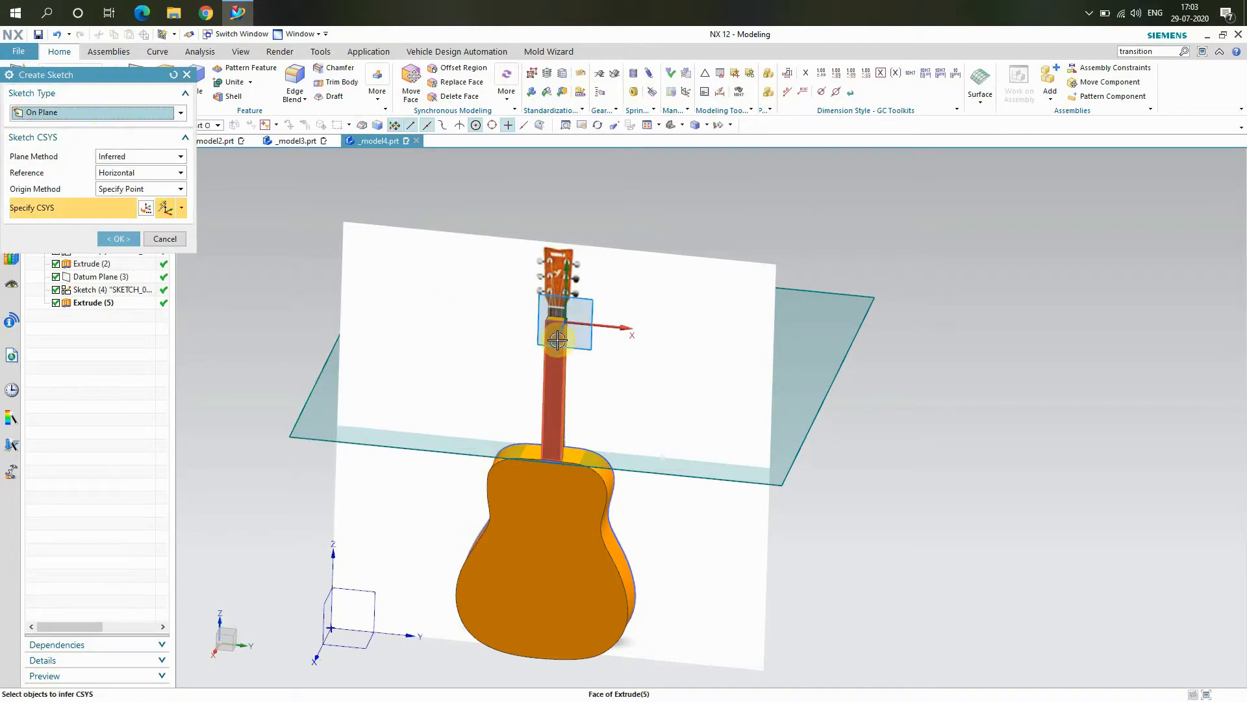
{"action": "left_click", "coordinate": [556, 336]}
{"action": "left_click", "coordinate": [118, 239]}
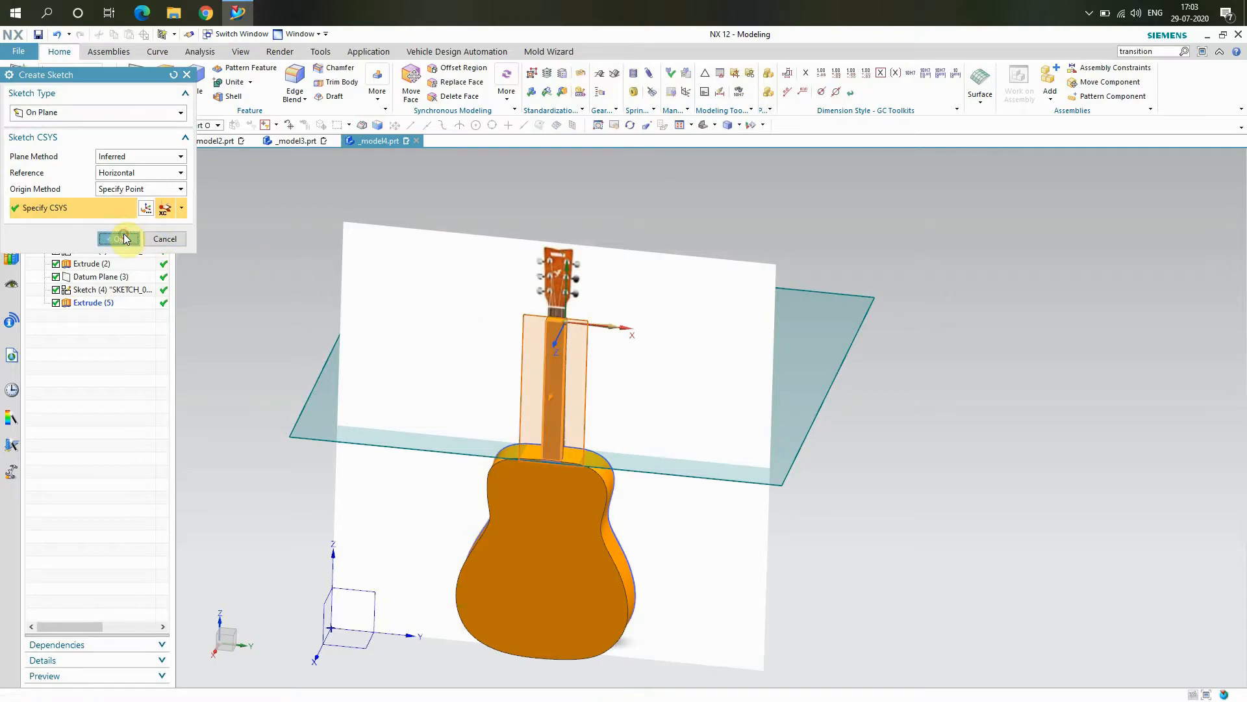
- Draw a headstock side from the sketch origin: a 2 mm line at 60°, continued by a steep line about 14.4 mm long
{"action": "scroll", "coordinate": [697, 419], "scroll_direction": "up", "scroll_amount": 5}
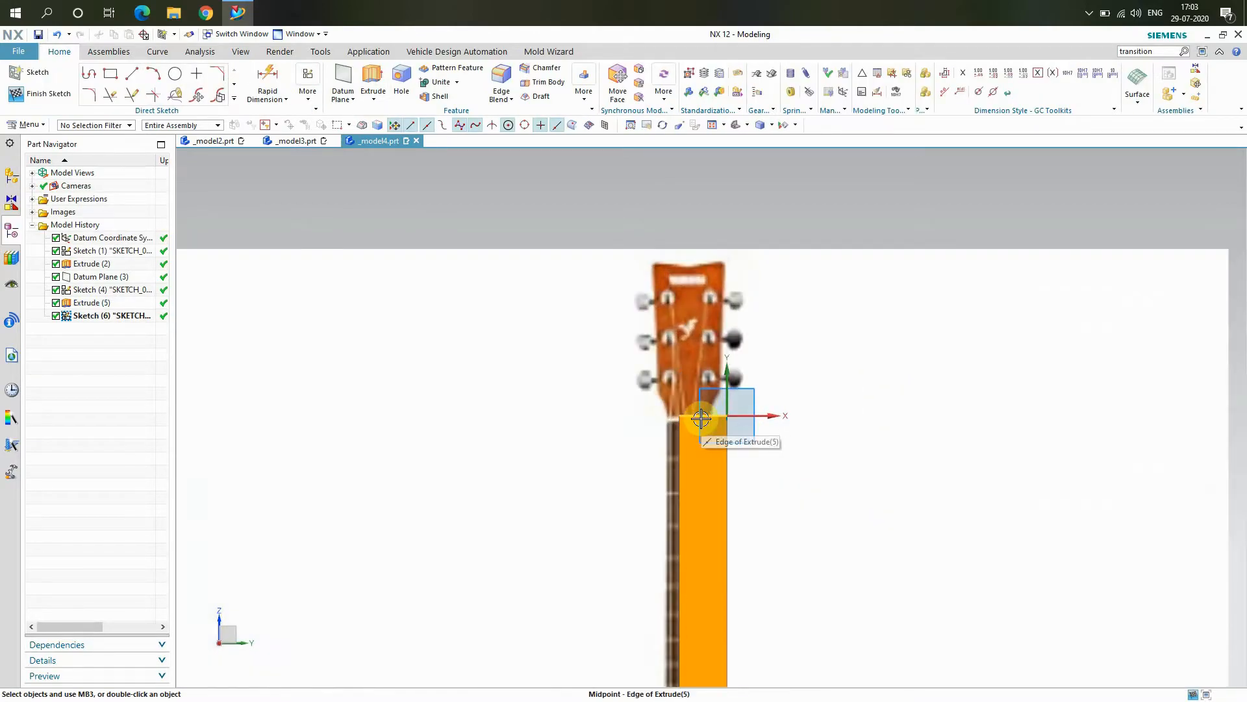
{"action": "left_click", "coordinate": [132, 73]}
{"action": "scroll", "coordinate": [732, 414], "scroll_direction": "up", "scroll_amount": 1}
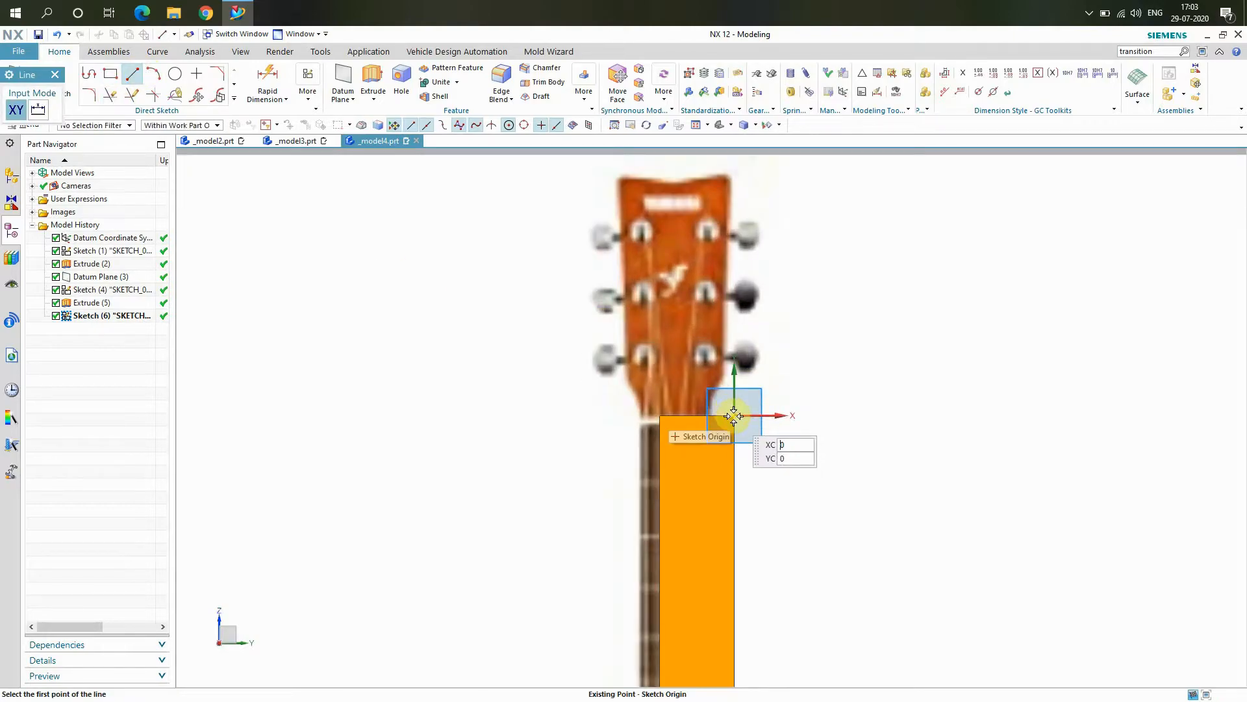
{"action": "left_click", "coordinate": [734, 415]}
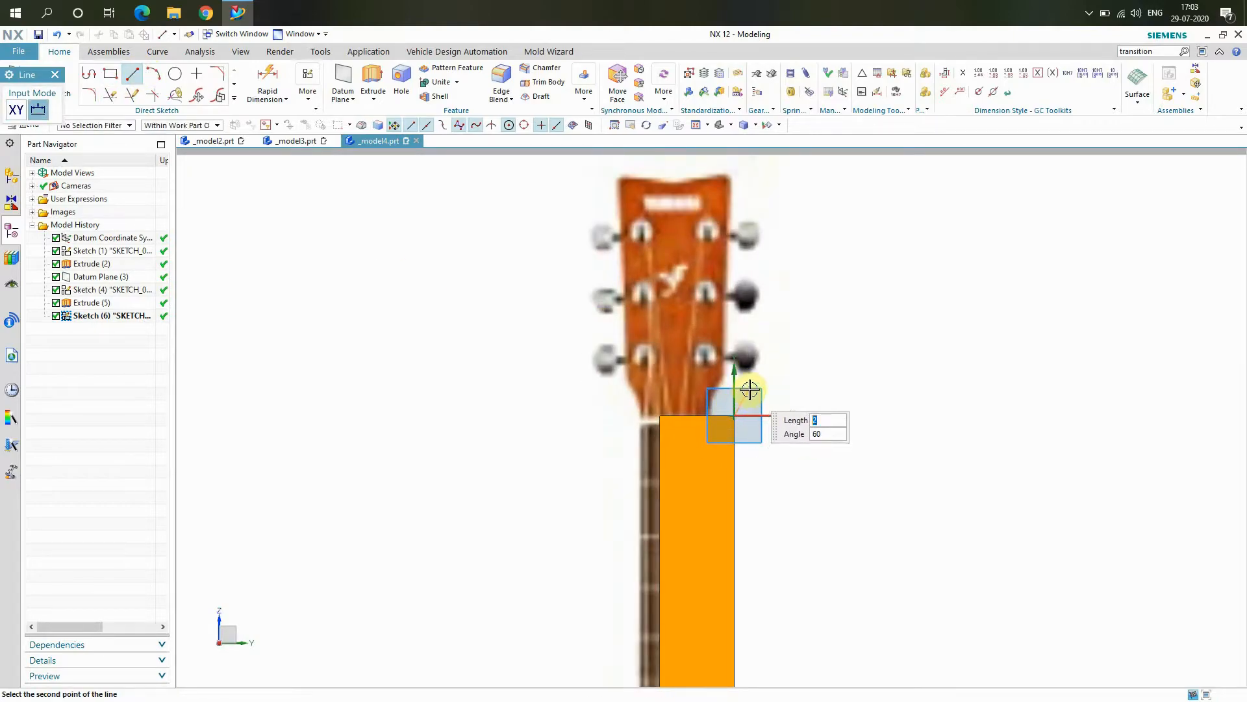
{"action": "key", "text": "Return"}
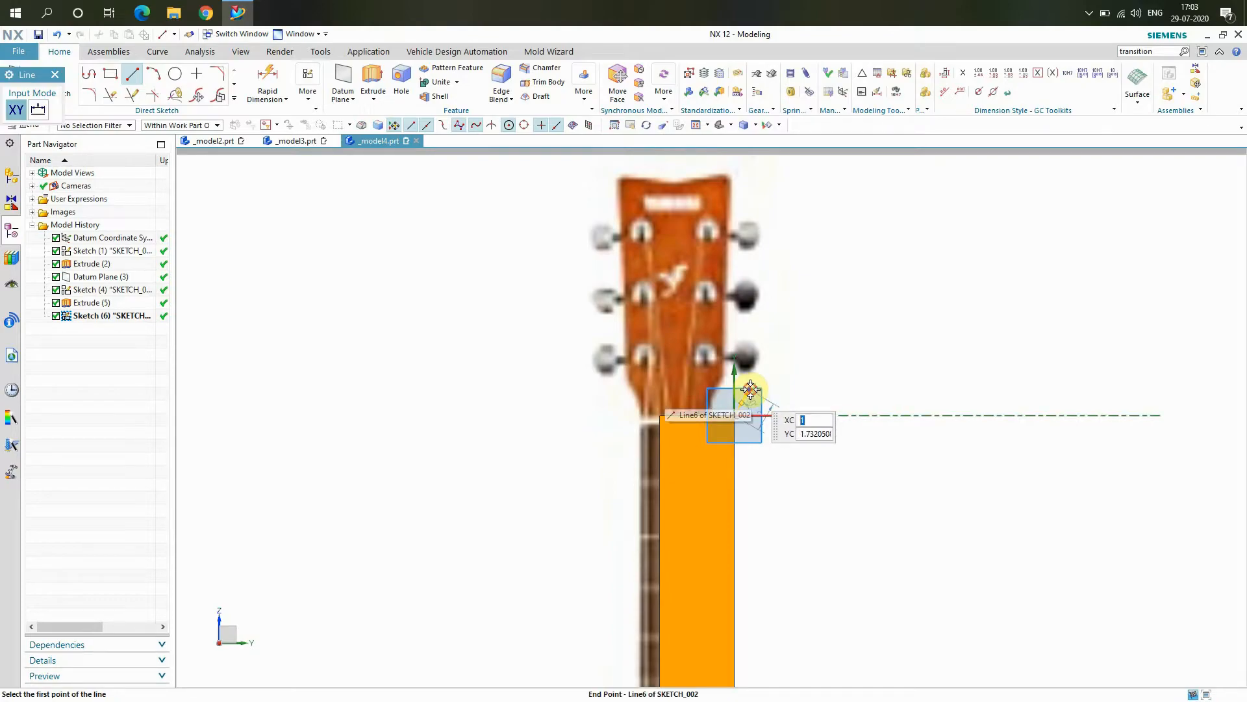
{"action": "left_click", "coordinate": [750, 390]}
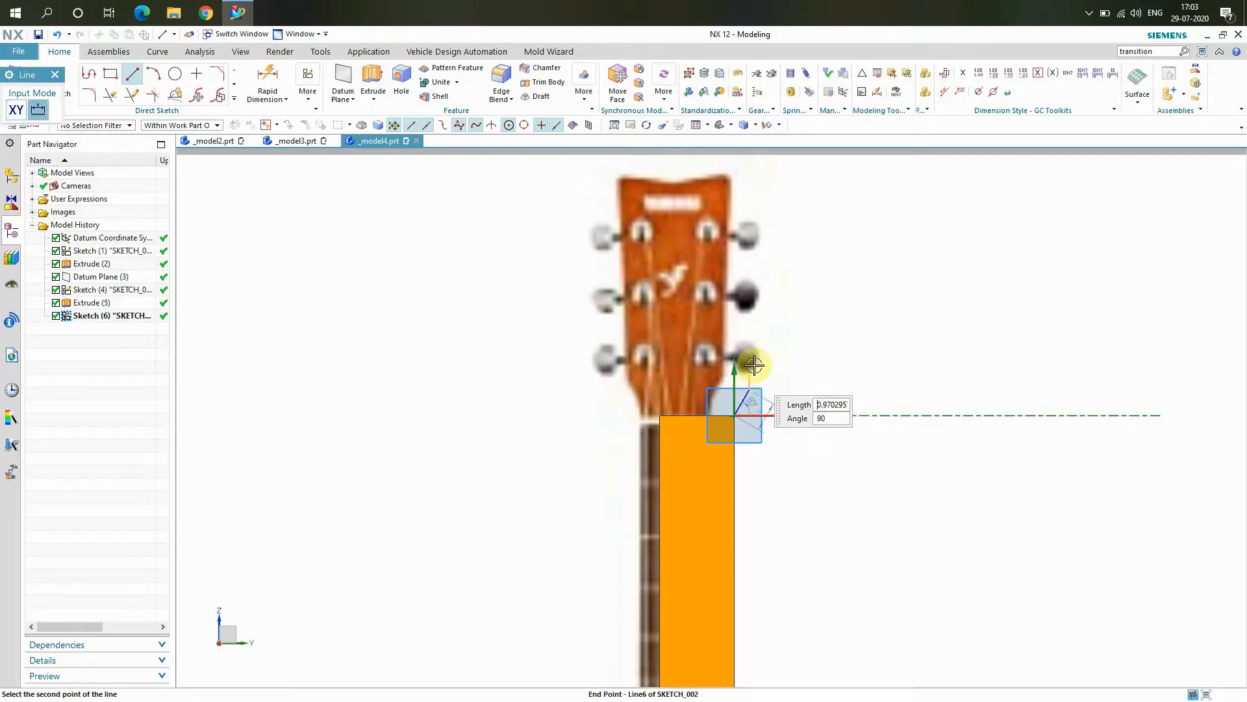
{"action": "left_click", "coordinate": [770, 176]}
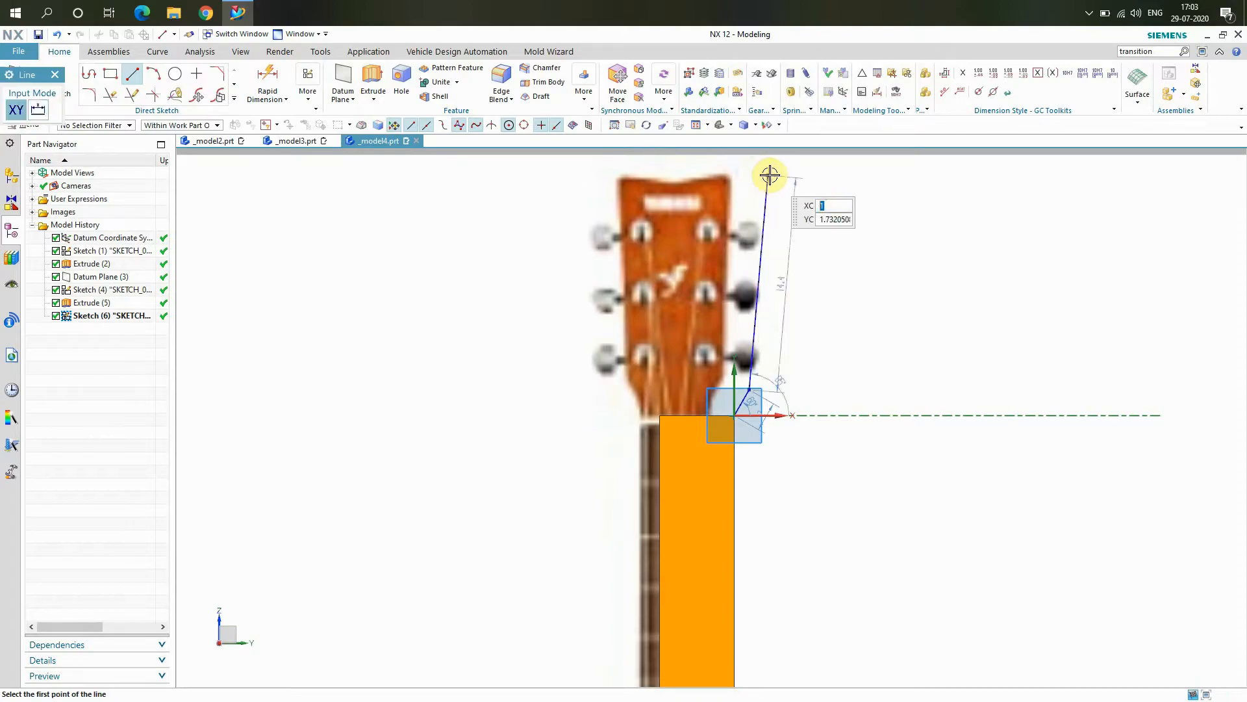
- Draw a short vertical line downward from the midpoint of the neck's top edge as a centreline
{"action": "left_click", "coordinate": [698, 416]}
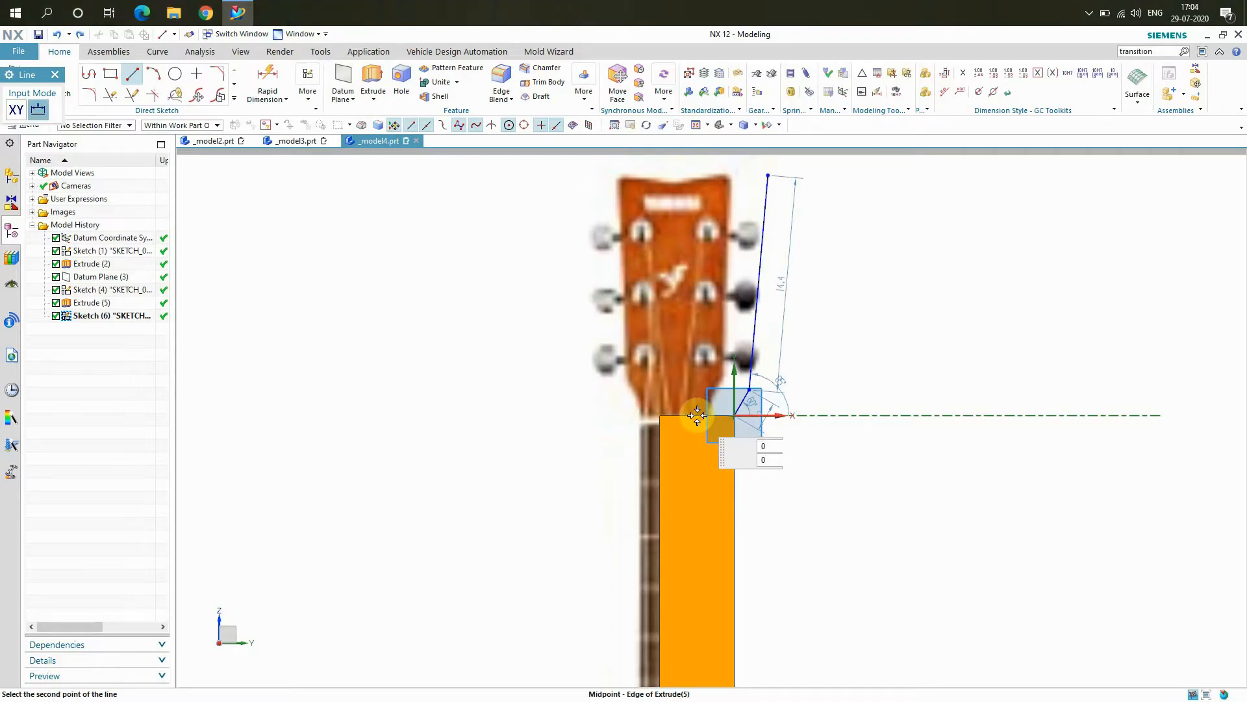
{"action": "left_click", "coordinate": [698, 176]}
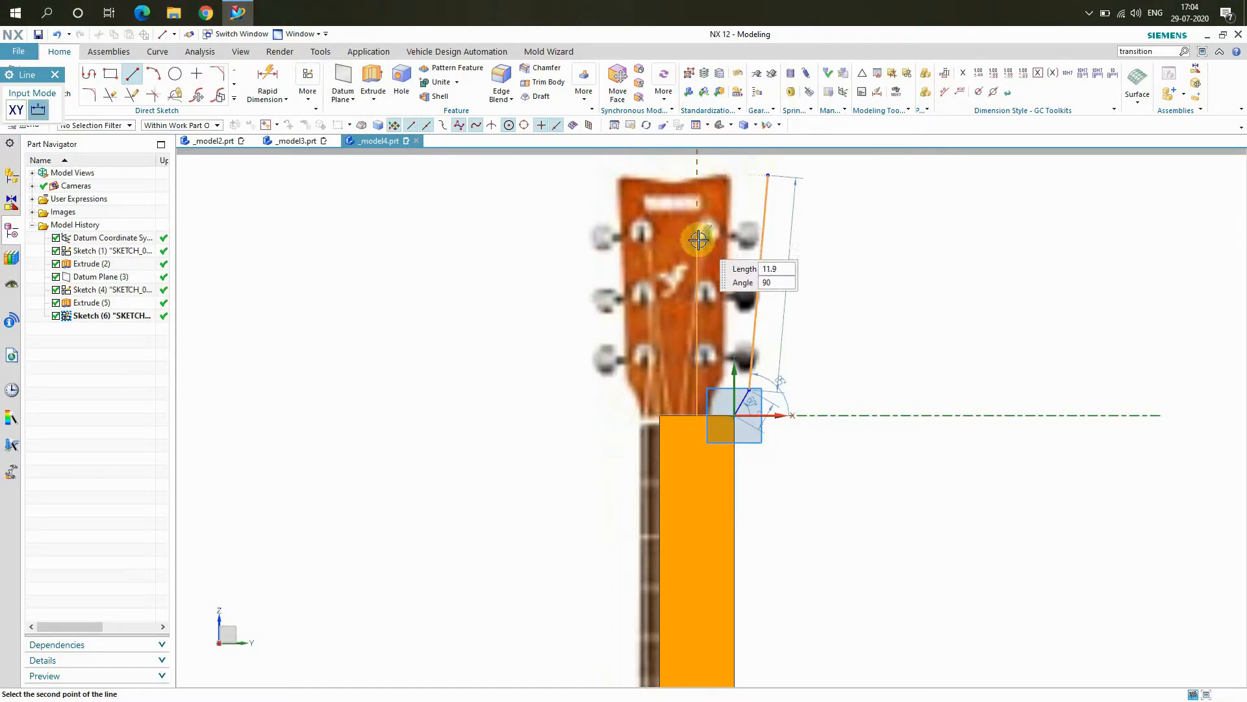
{"action": "left_click", "coordinate": [695, 461]}
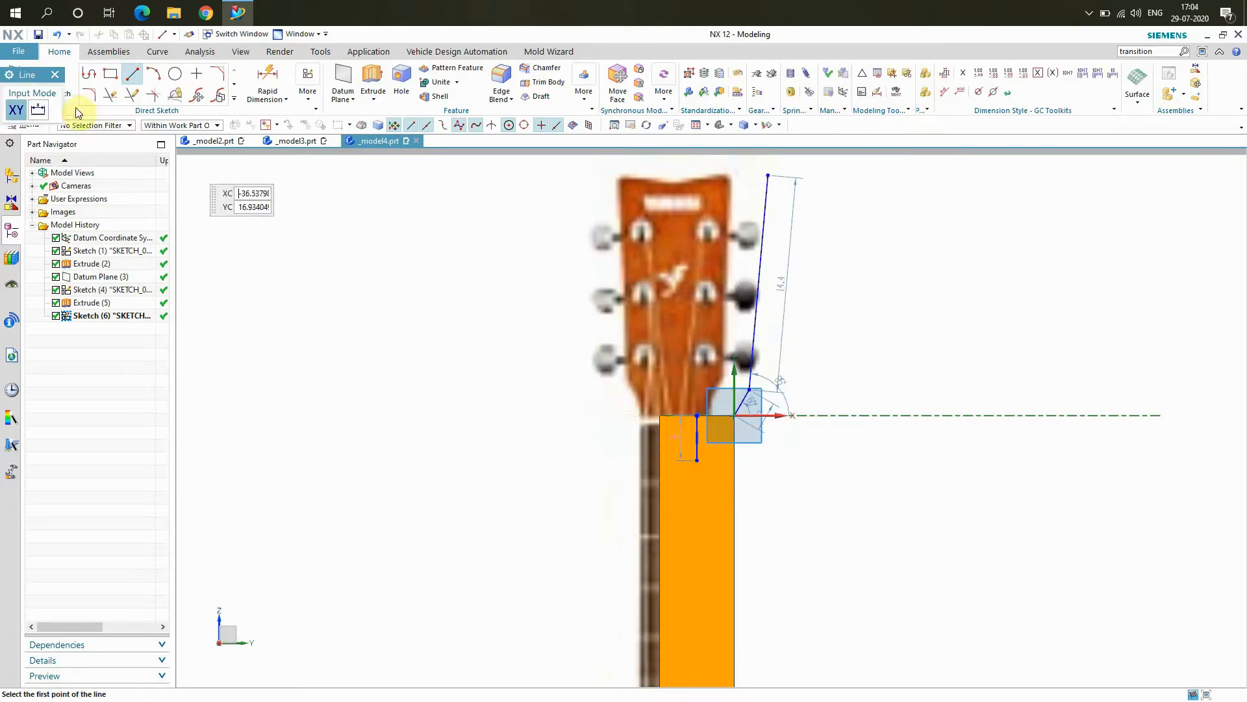
{"action": "left_click", "coordinate": [57, 76]}
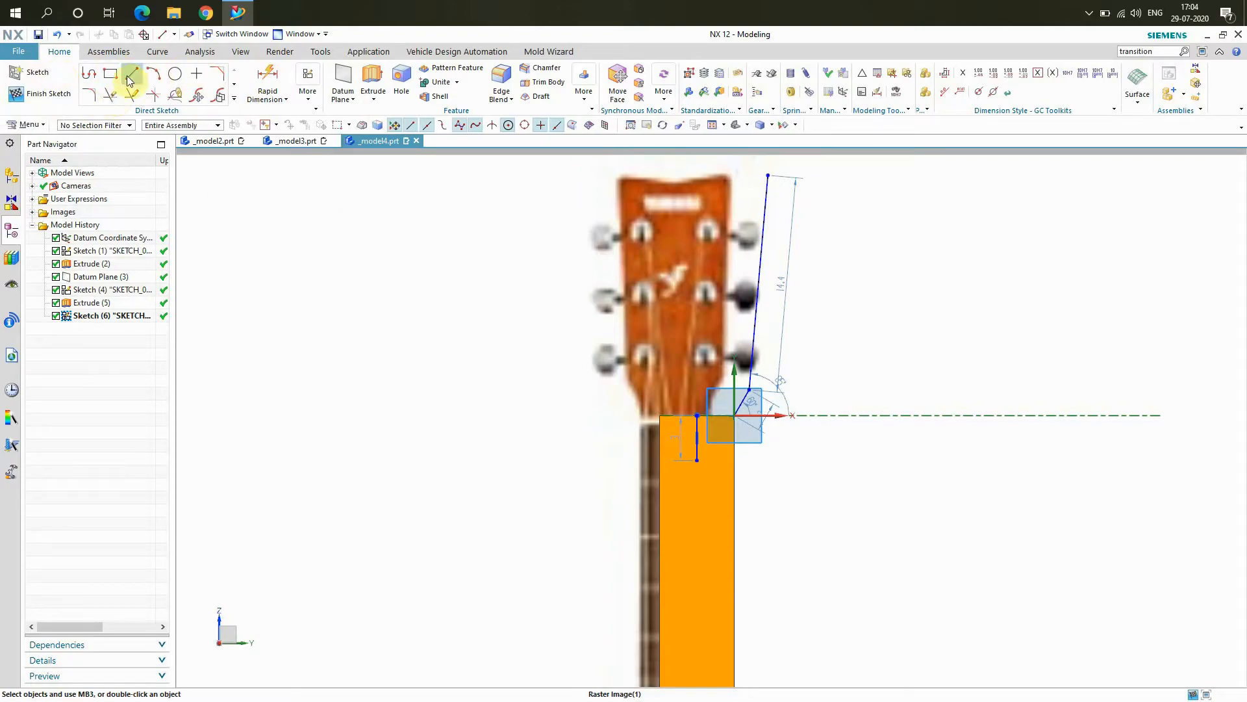
- Mirror the two headstock side lines about the short vertical line with Mirror Curve
{"action": "left_click", "coordinate": [234, 100]}
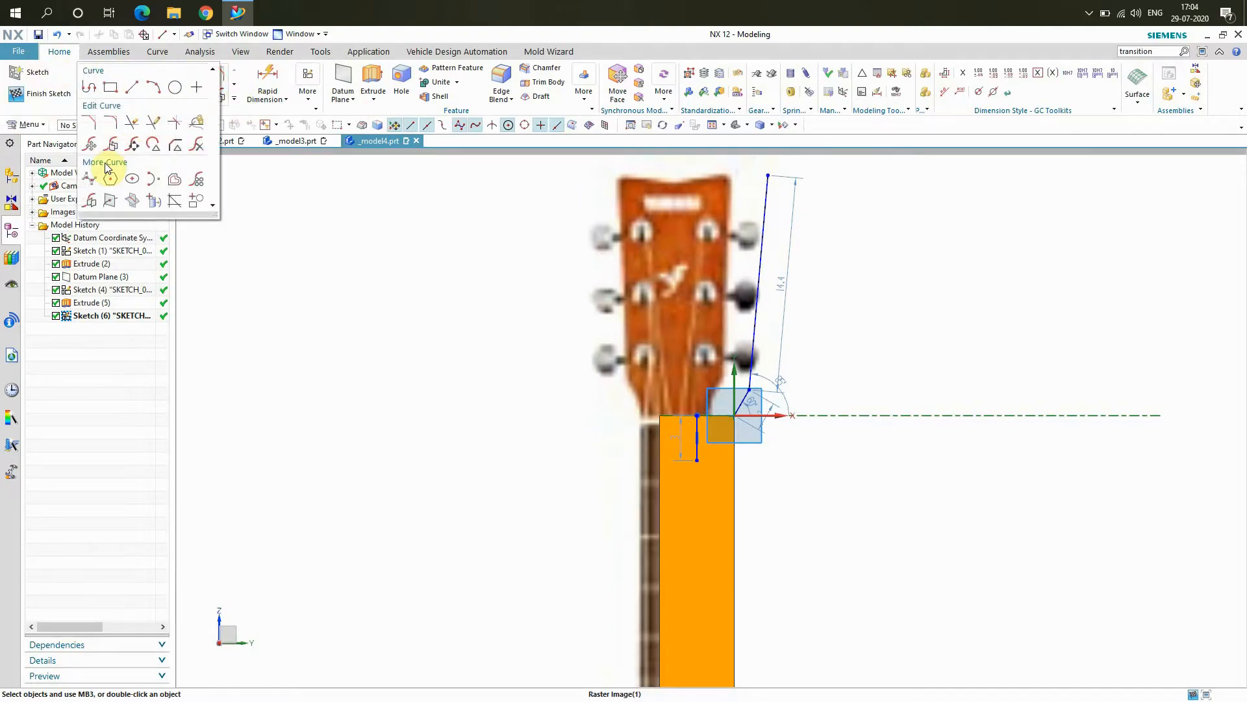
{"action": "left_click", "coordinate": [93, 204]}
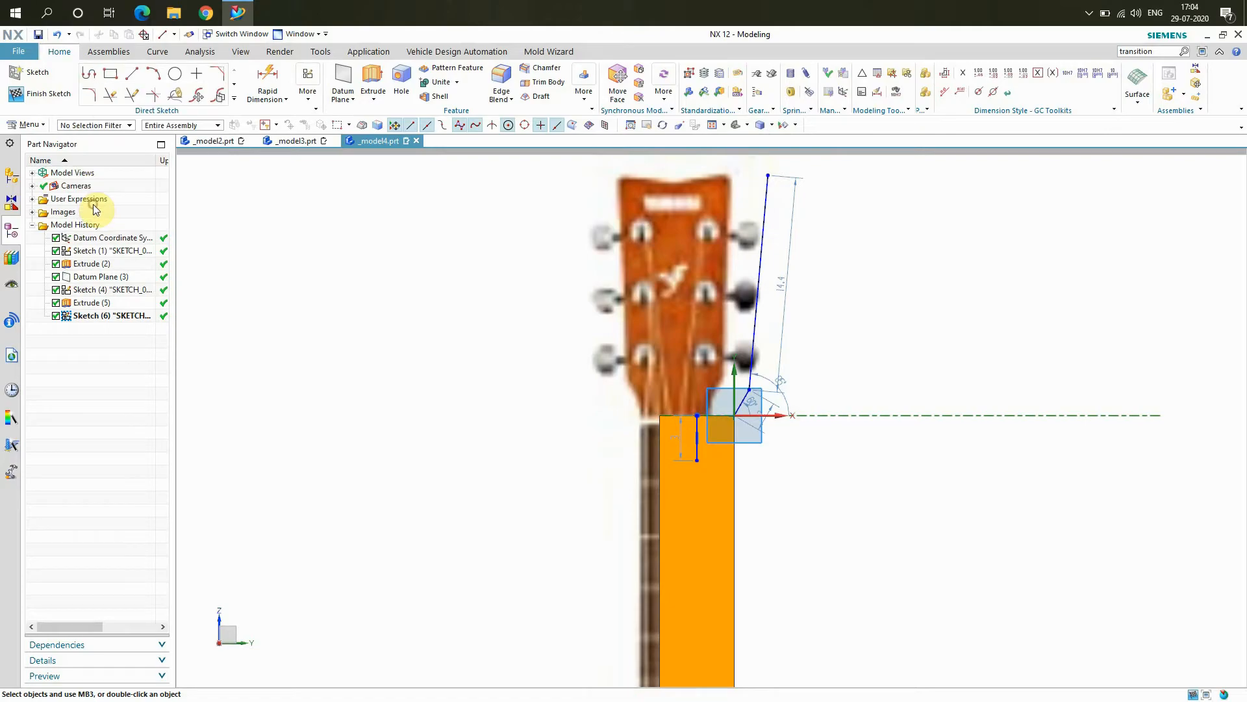
{"action": "left_click", "coordinate": [761, 263]}
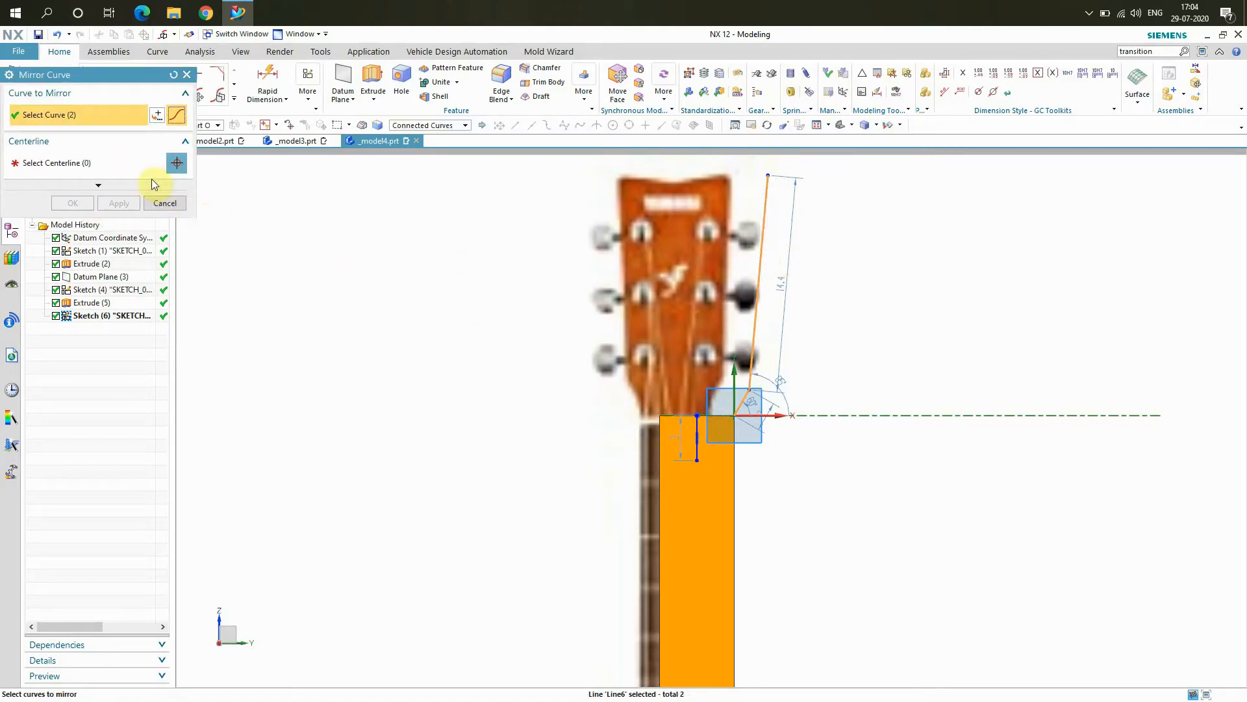
{"action": "left_click", "coordinate": [129, 162]}
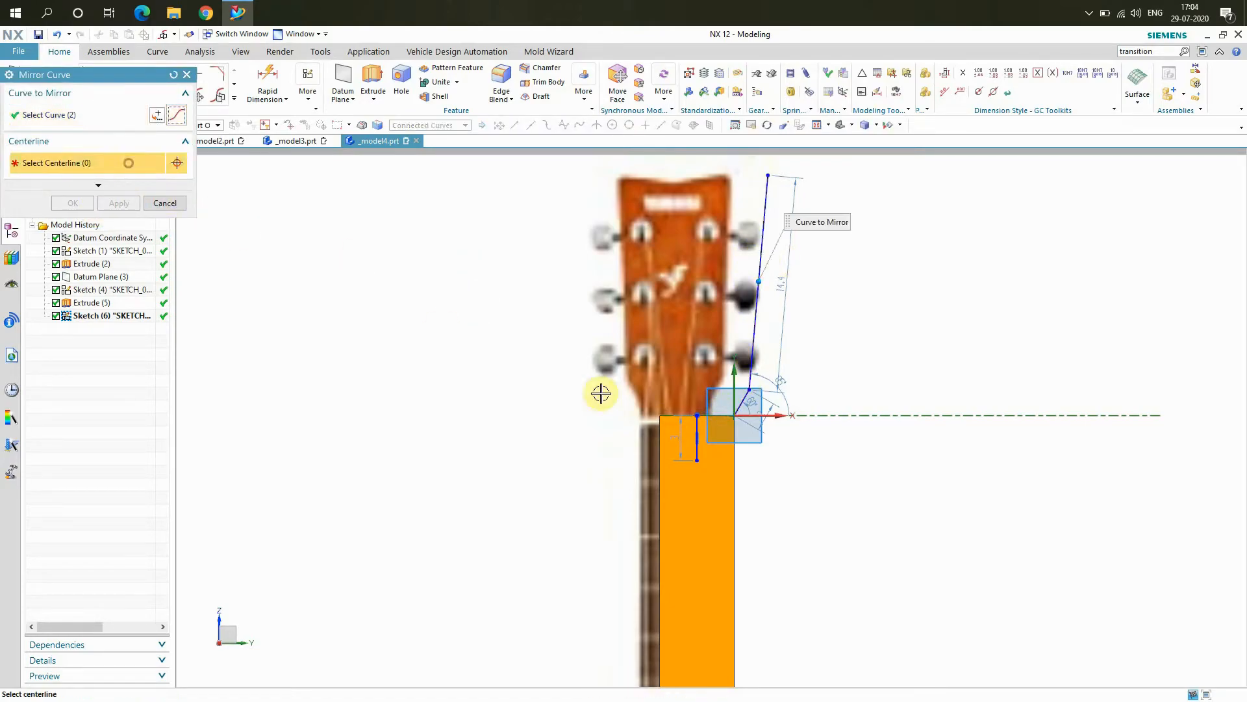
{"action": "left_click", "coordinate": [699, 430]}
{"action": "left_click", "coordinate": [72, 203]}
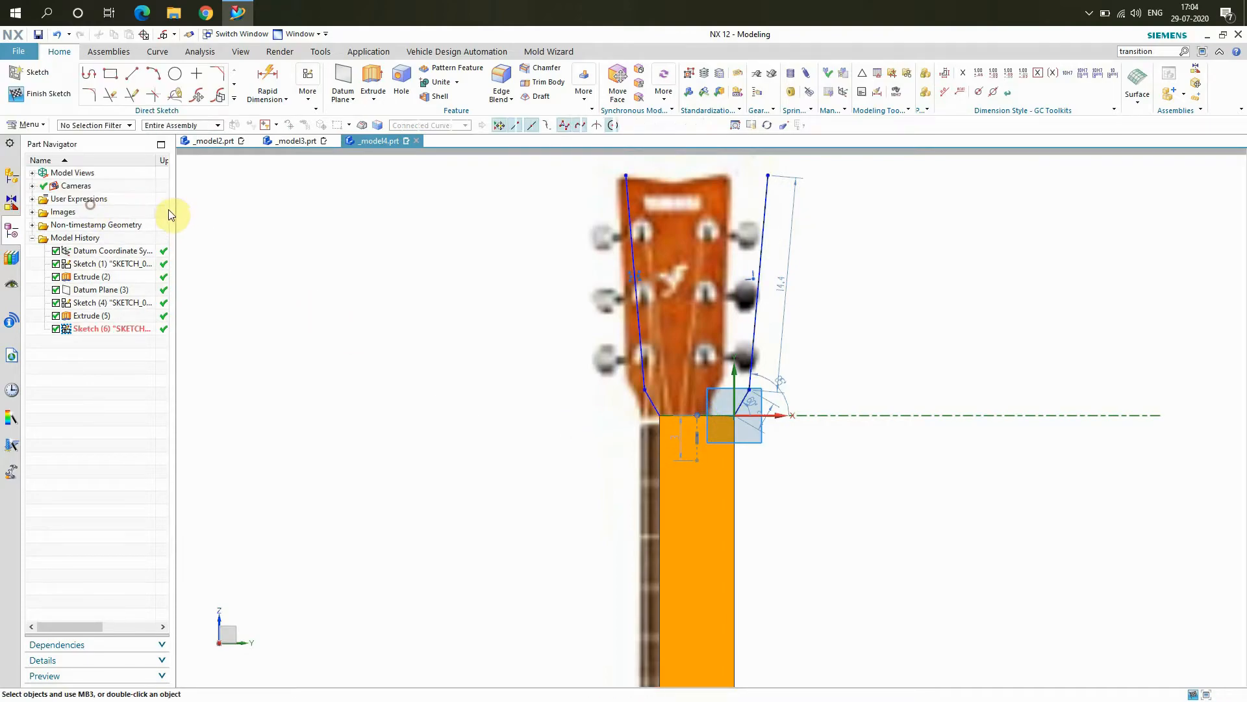
- Close the headstock's top with a three-point arc between the side lines' upper endpoints, bowed downward with a radius of about 14.6 mm
{"action": "left_click", "coordinate": [154, 75]}
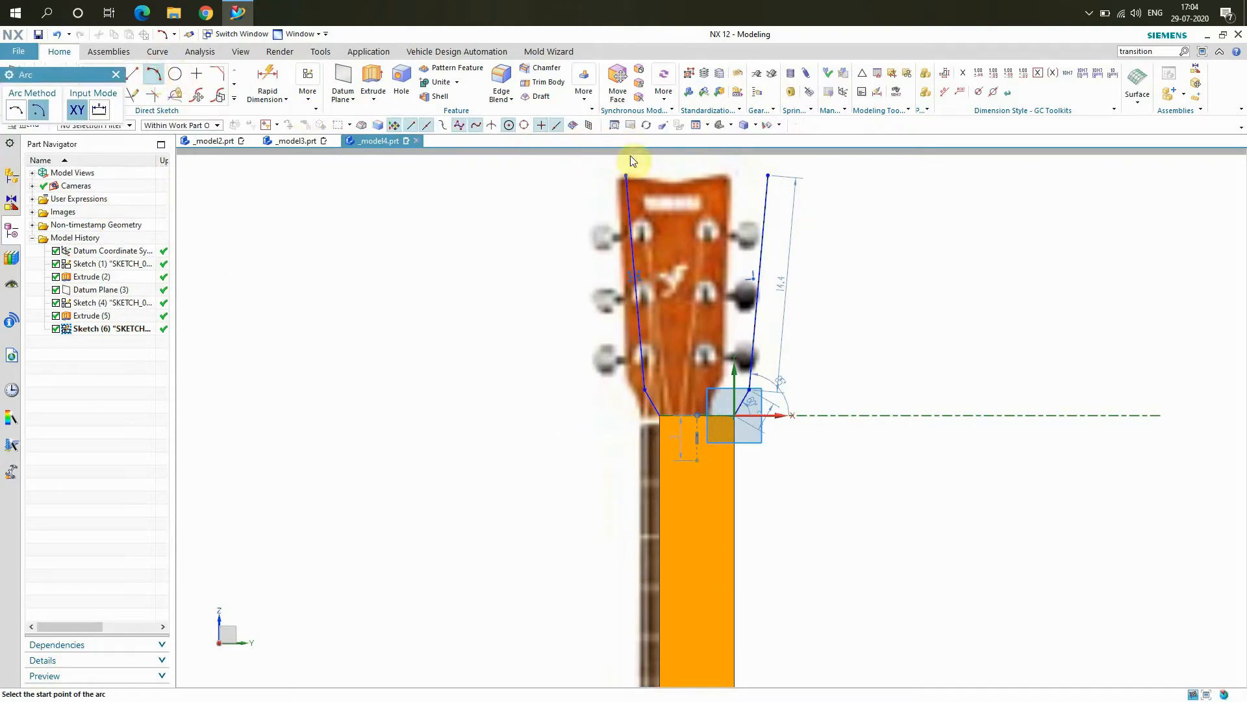
{"action": "left_click", "coordinate": [626, 176]}
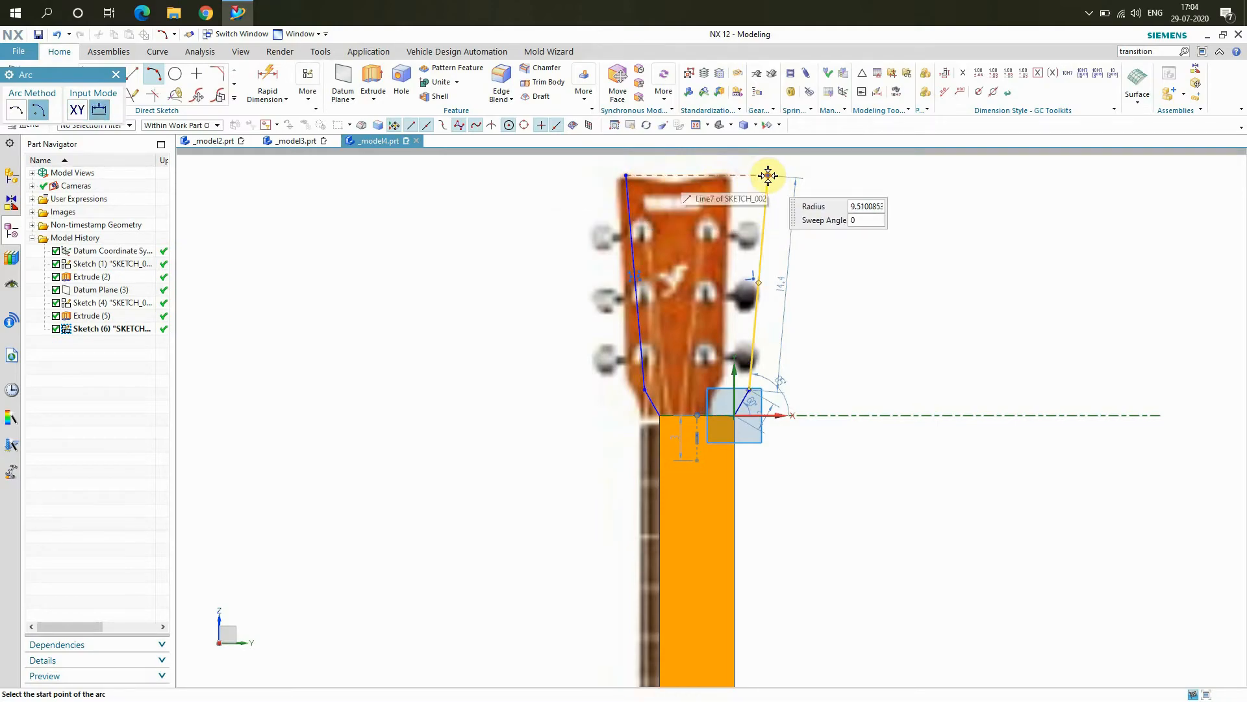
{"action": "left_click", "coordinate": [768, 176]}
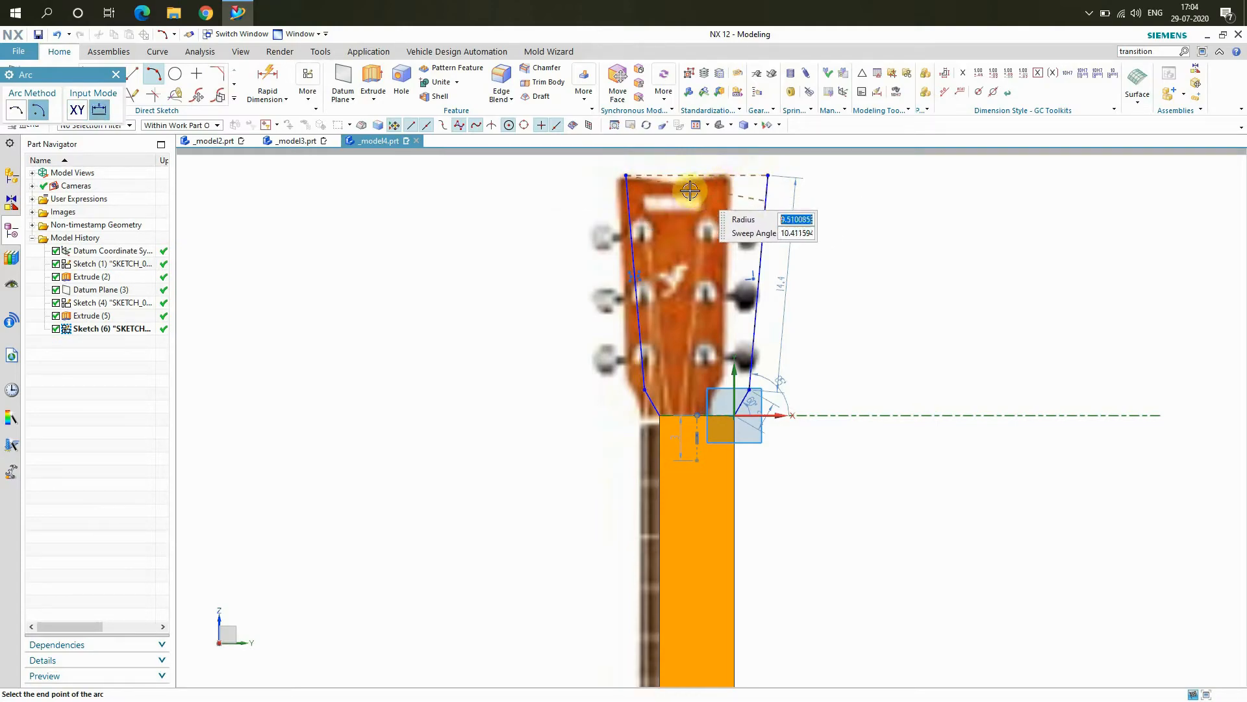
{"action": "left_click", "coordinate": [16, 111]}
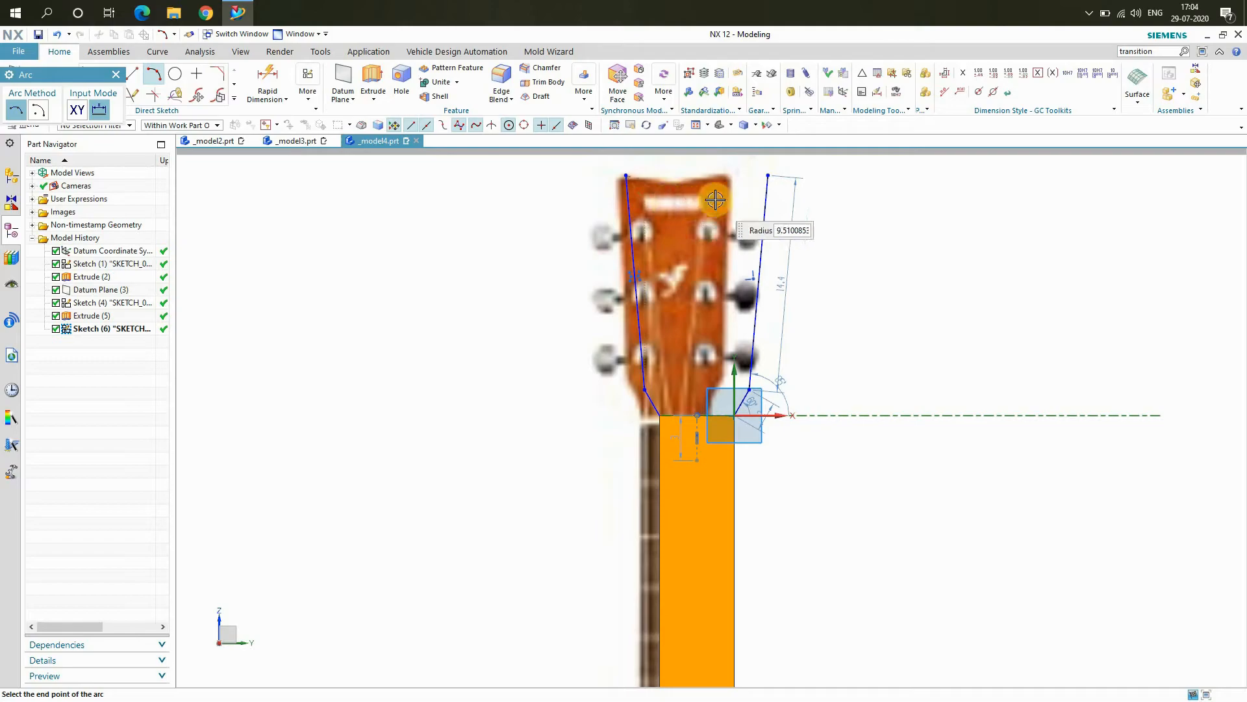
{"action": "left_click", "coordinate": [768, 175]}
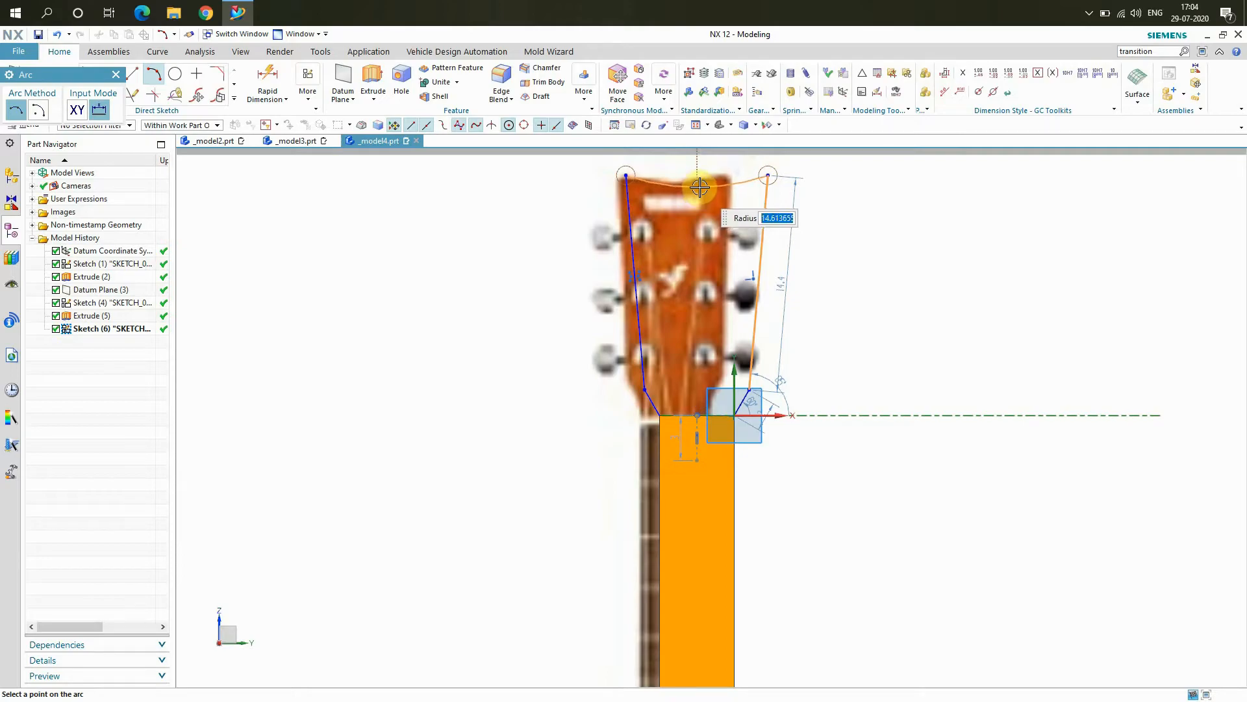
{"action": "left_click", "coordinate": [699, 187]}
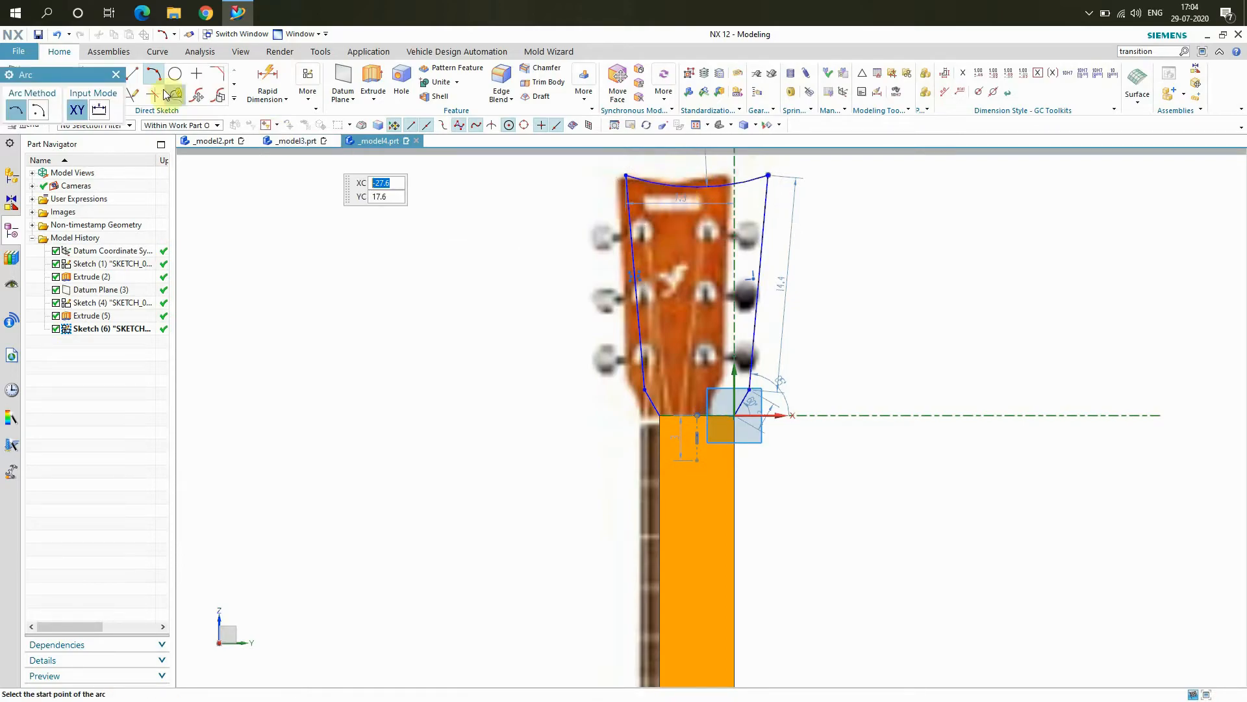
{"action": "left_click", "coordinate": [115, 76]}
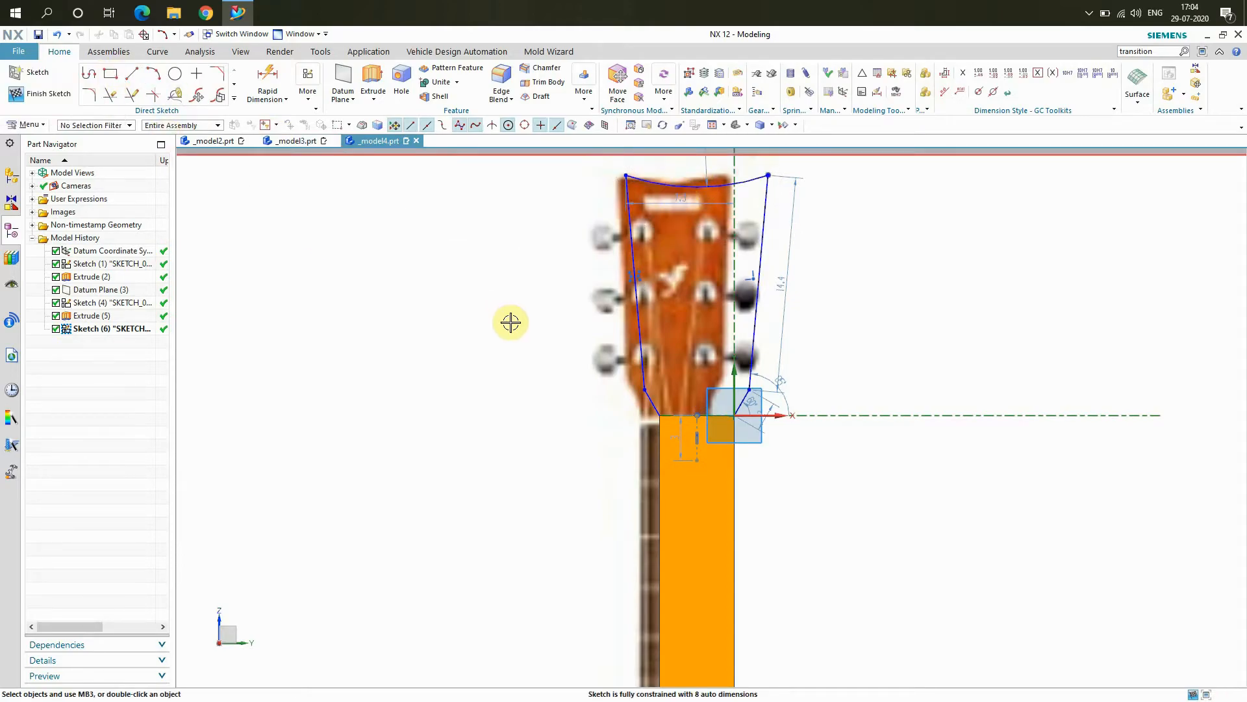
- Extrude the headstock outline, closed by the neck's top edge, with an end distance of 2 mm
{"action": "scroll", "coordinate": [514, 323], "scroll_direction": "down", "scroll_amount": 3}
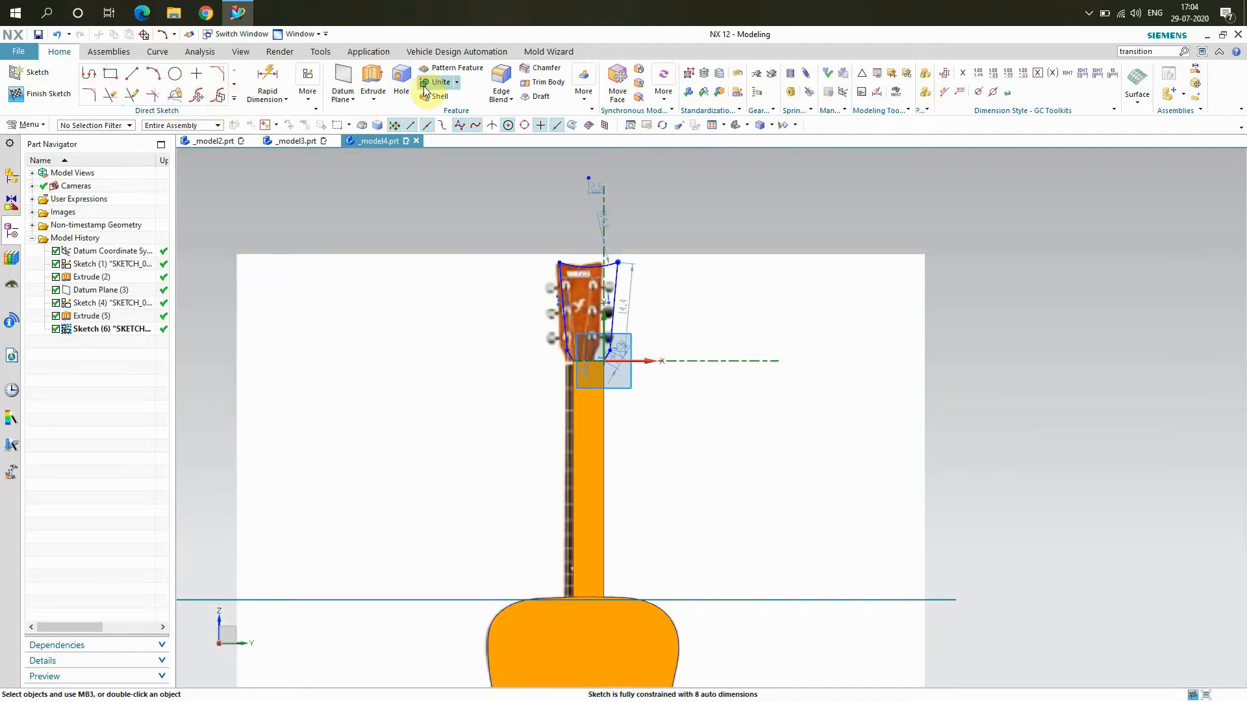
{"action": "left_click", "coordinate": [375, 82]}
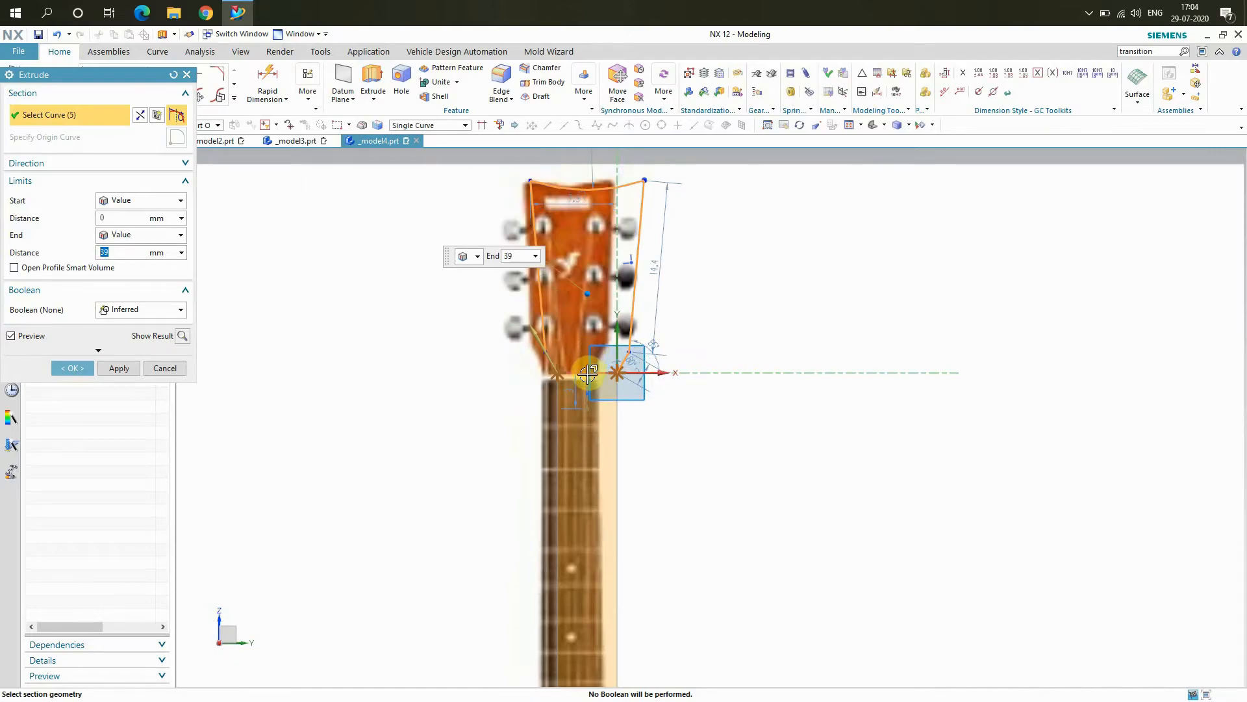
{"action": "left_click", "coordinate": [587, 375]}
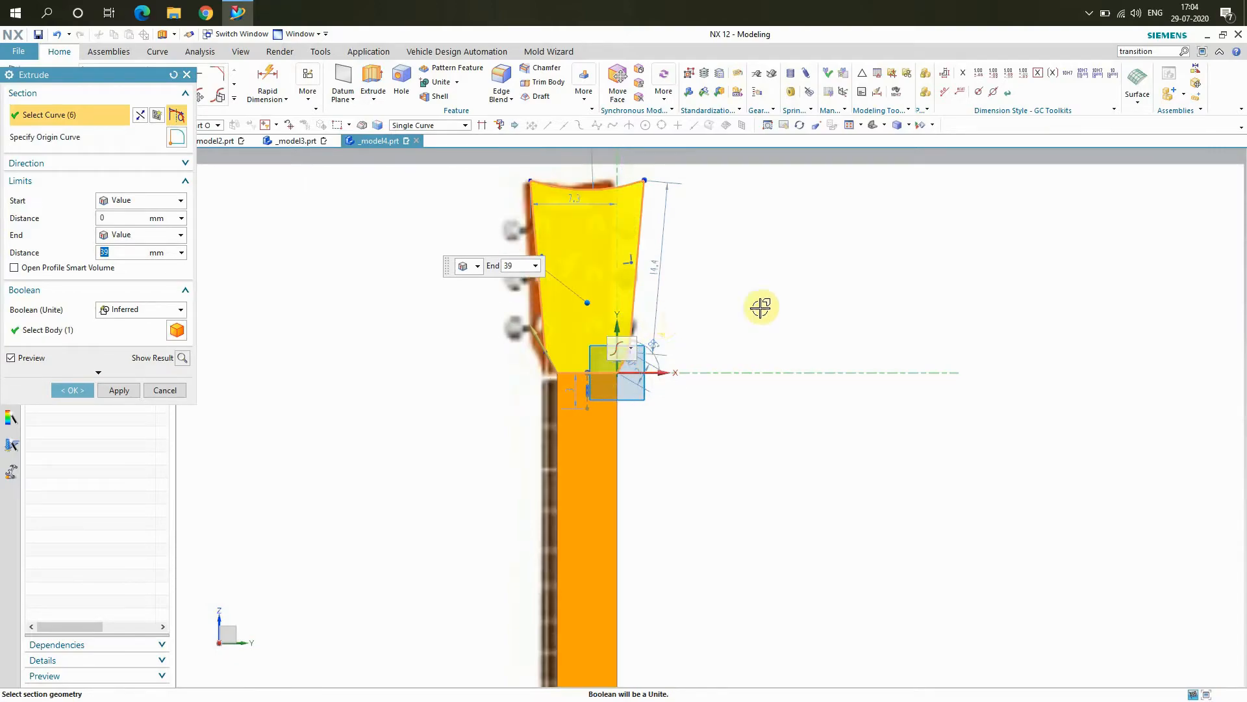
{"action": "scroll", "coordinate": [740, 313], "scroll_direction": "down", "scroll_amount": 3}
{"action": "right_click", "coordinate": [333, 267]}
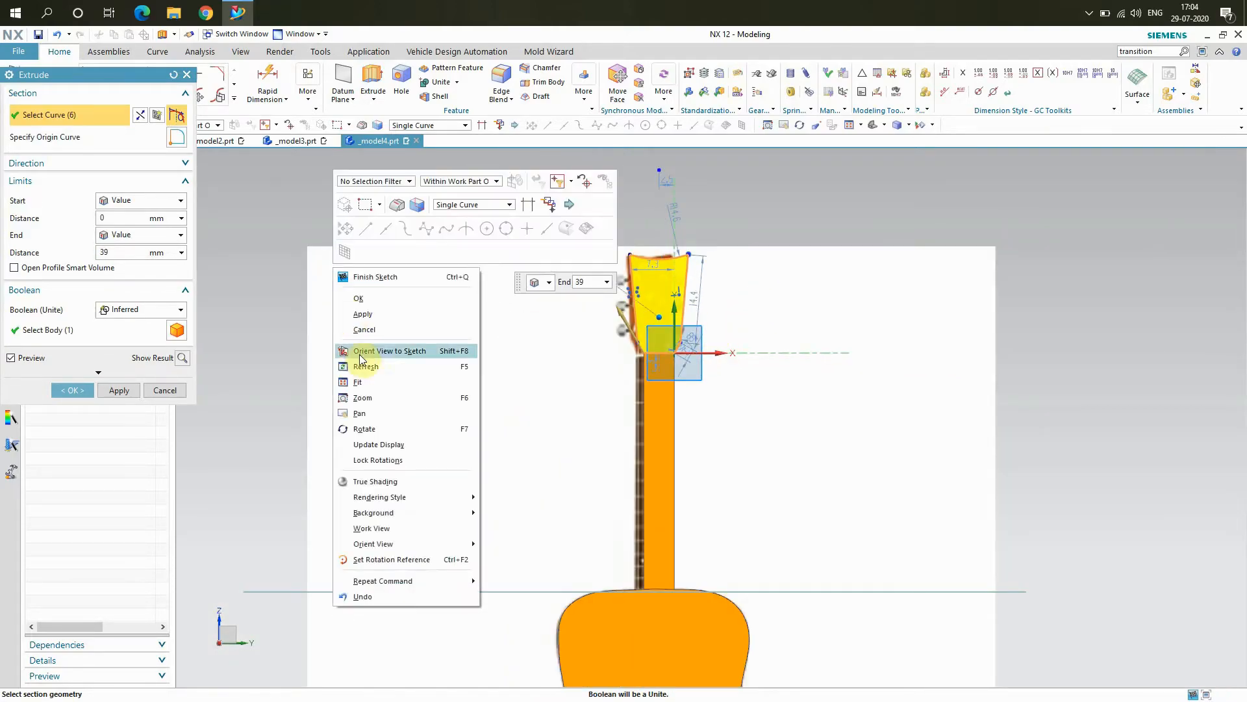
{"action": "left_click", "coordinate": [362, 429]}
{"action": "left_click_drag", "start_coordinate": [376, 411], "coordinate": [423, 406]}
{"action": "right_click", "coordinate": [329, 404]}
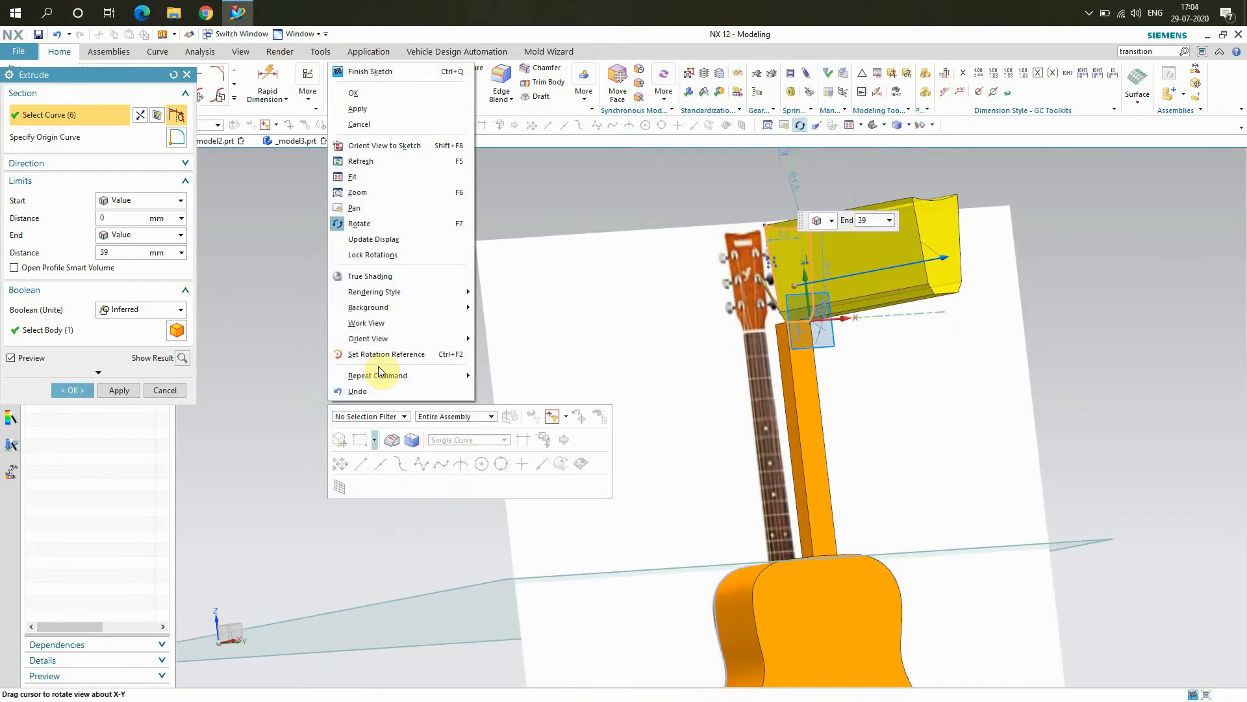
{"action": "left_click", "coordinate": [369, 225]}
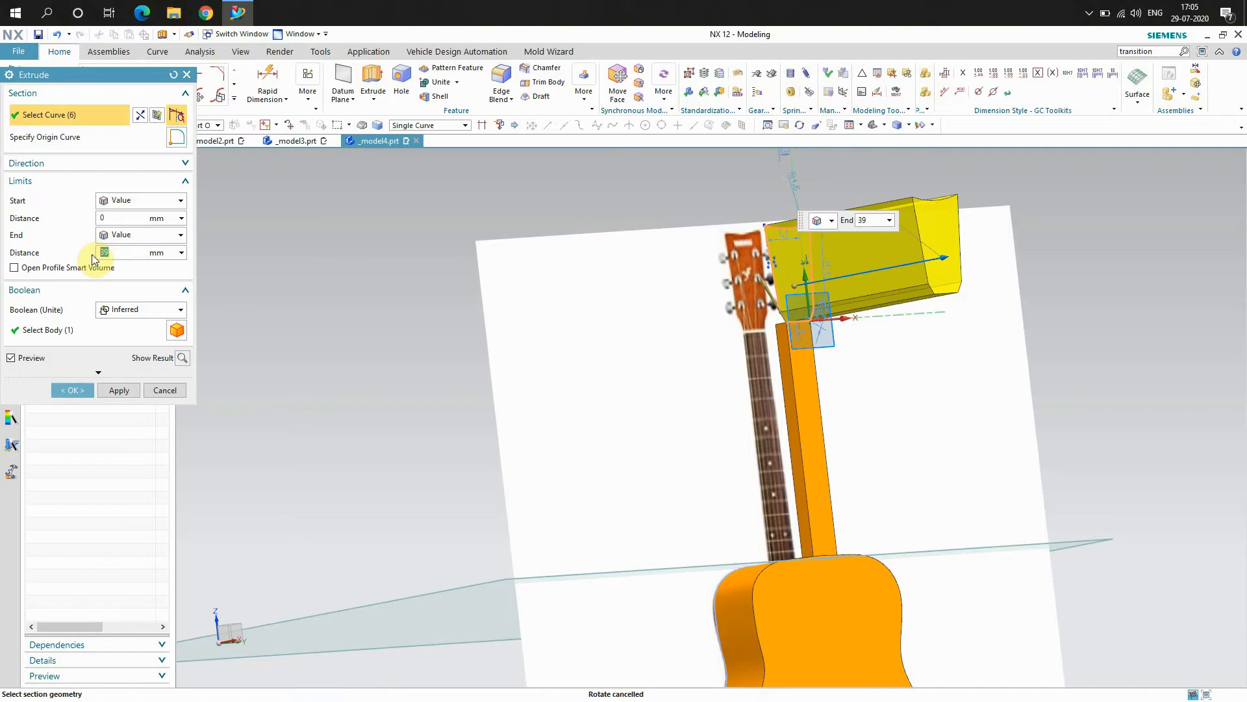
{"action": "key", "text": "Return"}
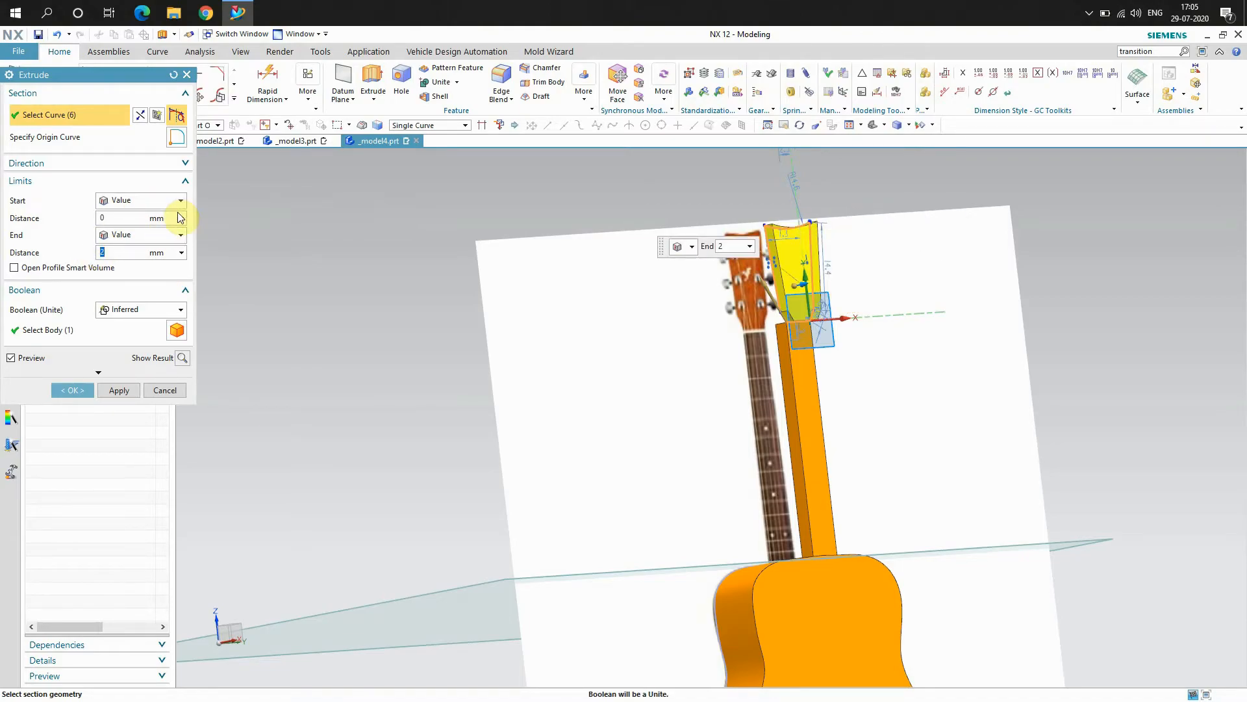
- Reverse the headstock extrusion's direction and create the solid
{"action": "left_click", "coordinate": [182, 163]}
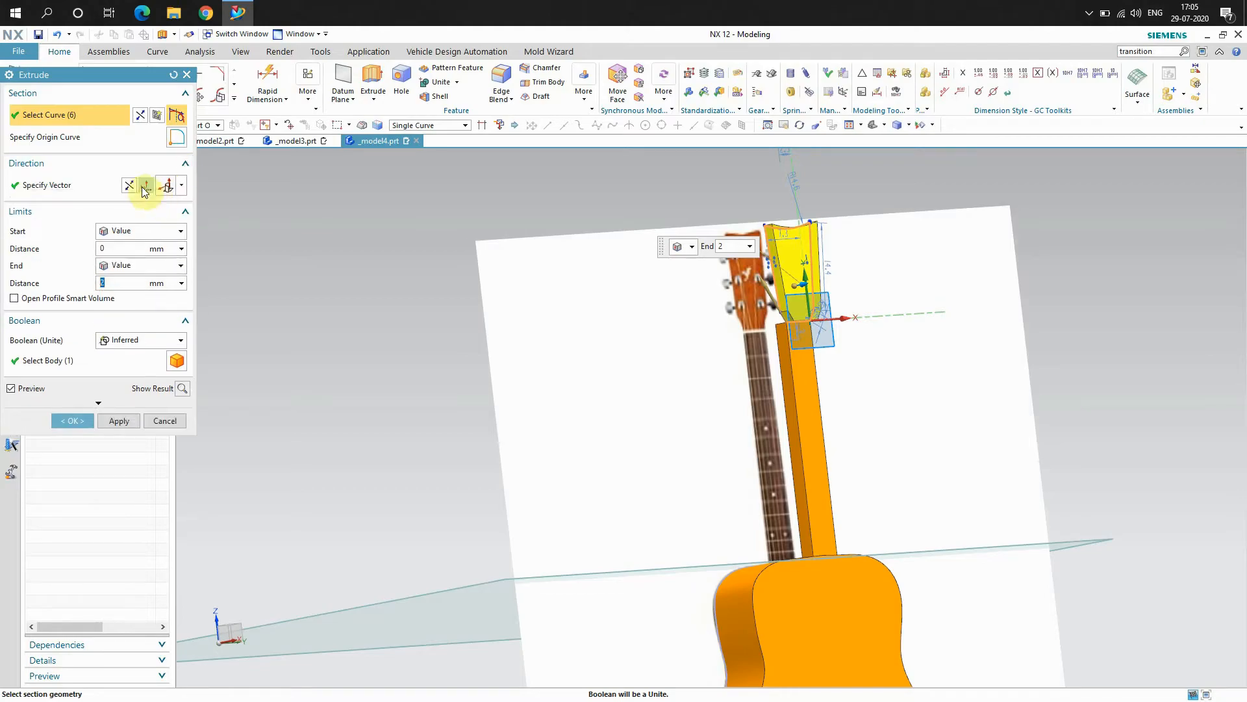
{"action": "left_click", "coordinate": [130, 186]}
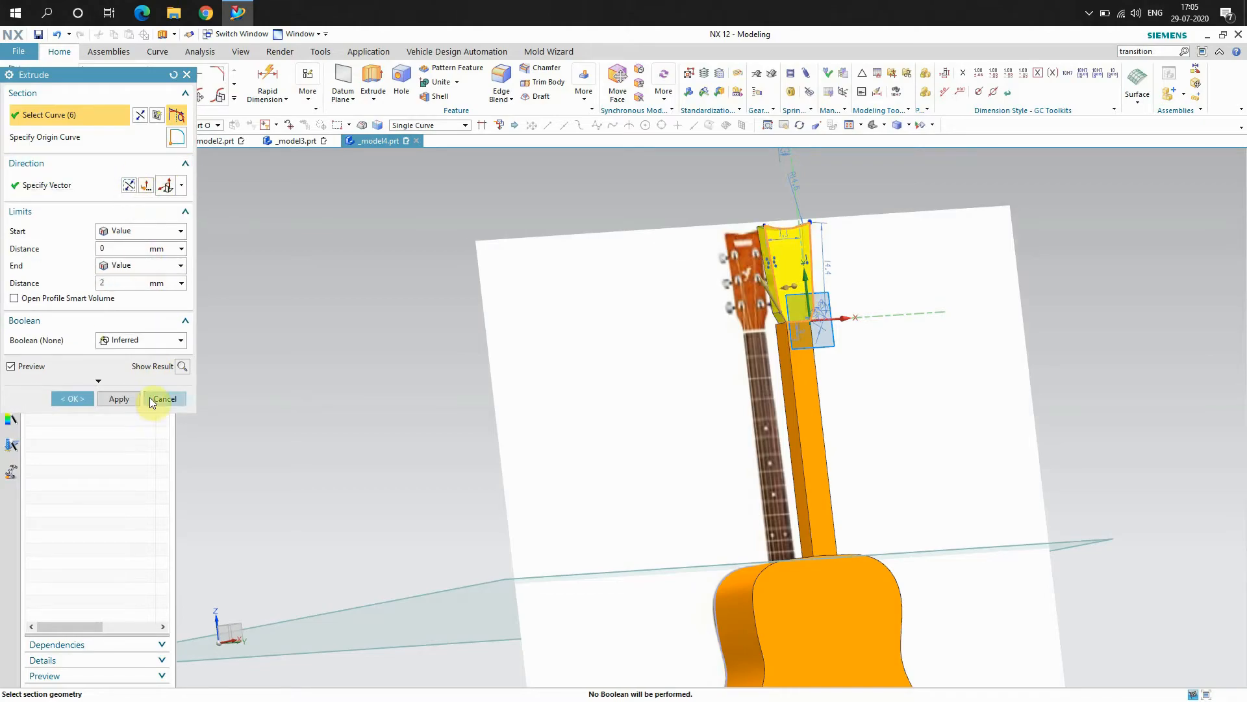
{"action": "left_click", "coordinate": [82, 399]}
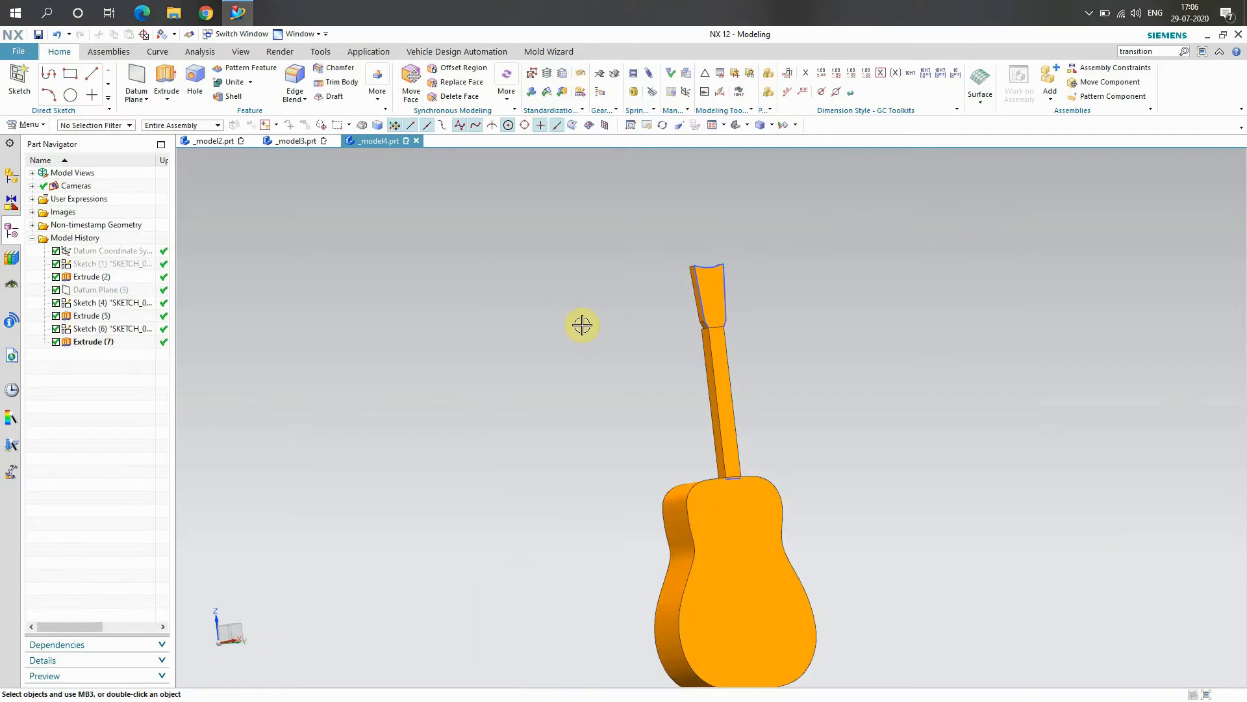
- Hide all sketches so that only the solid guitar is displayed
{"action": "scroll", "coordinate": [582, 325], "scroll_direction": "down", "scroll_amount": 3}
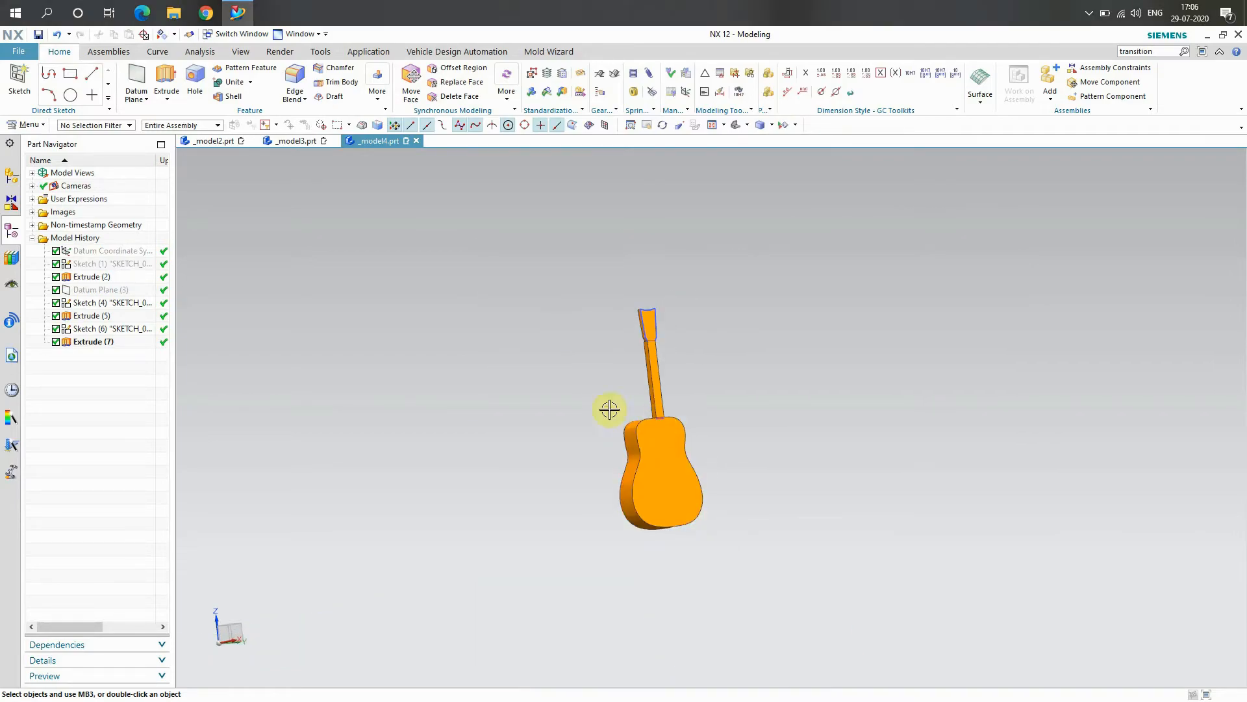
{"action": "left_click", "coordinate": [796, 125]}
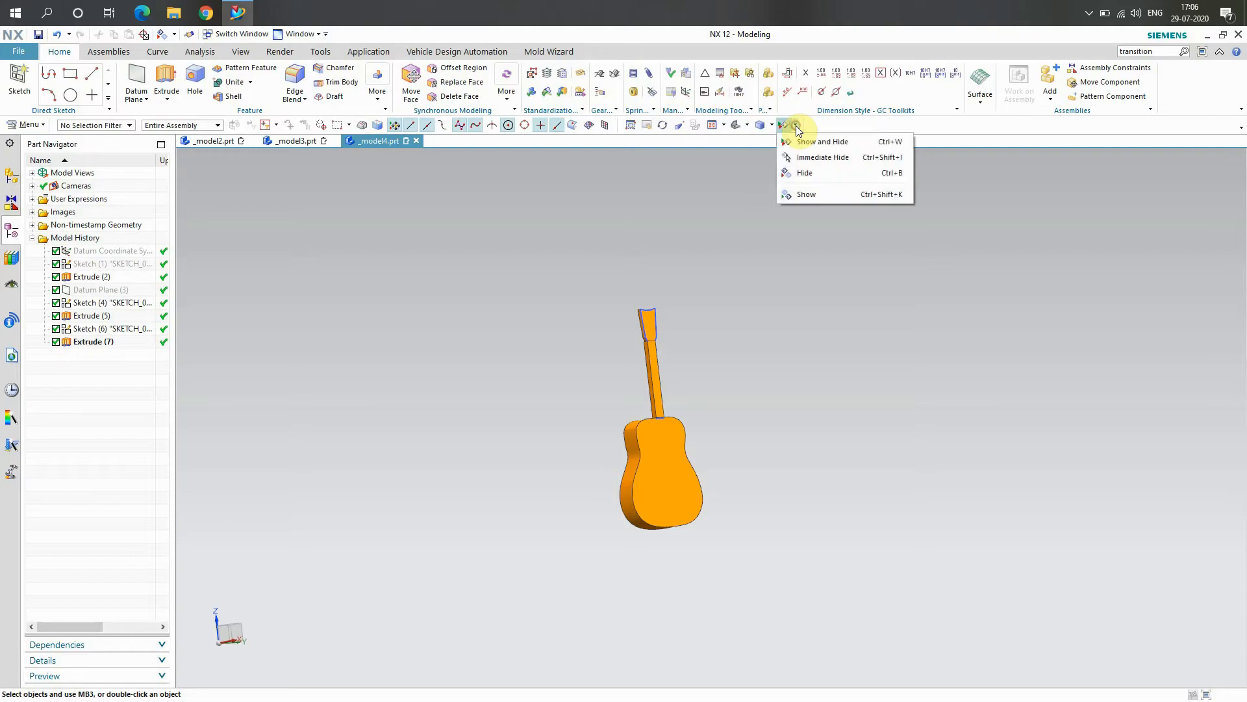
{"action": "left_click", "coordinate": [804, 139]}
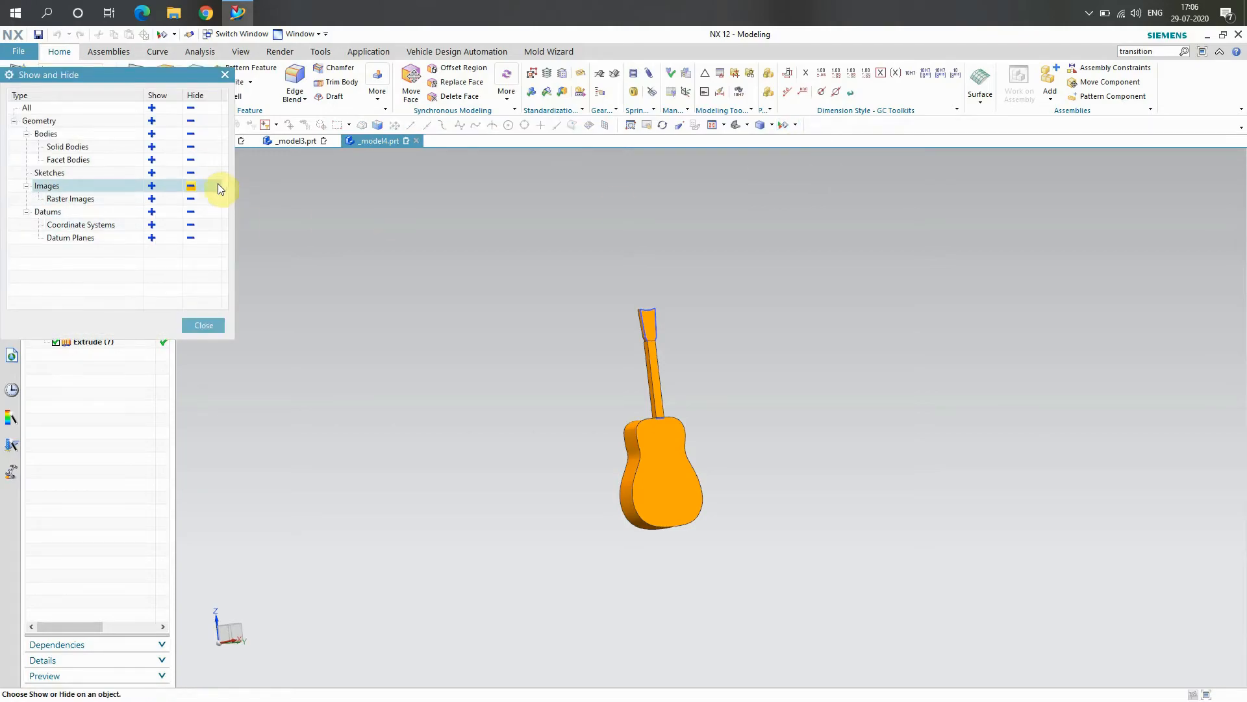
{"action": "left_click", "coordinate": [191, 173]}
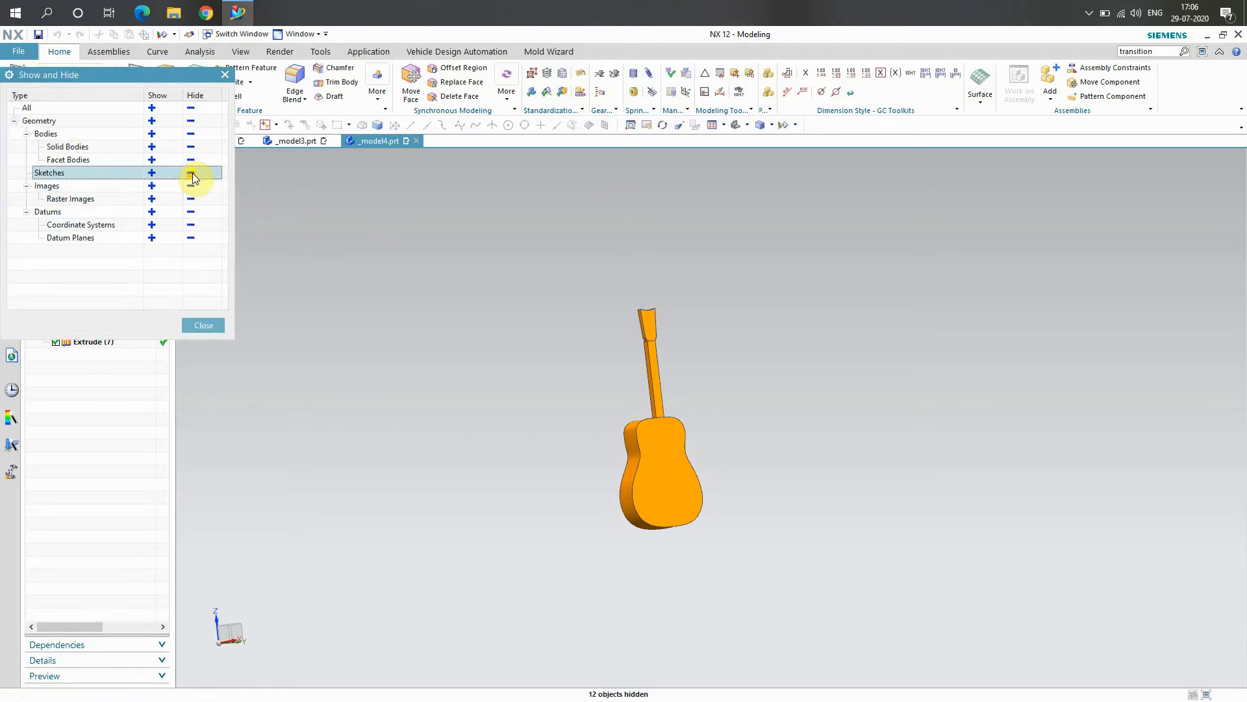
{"action": "left_click", "coordinate": [204, 325]}
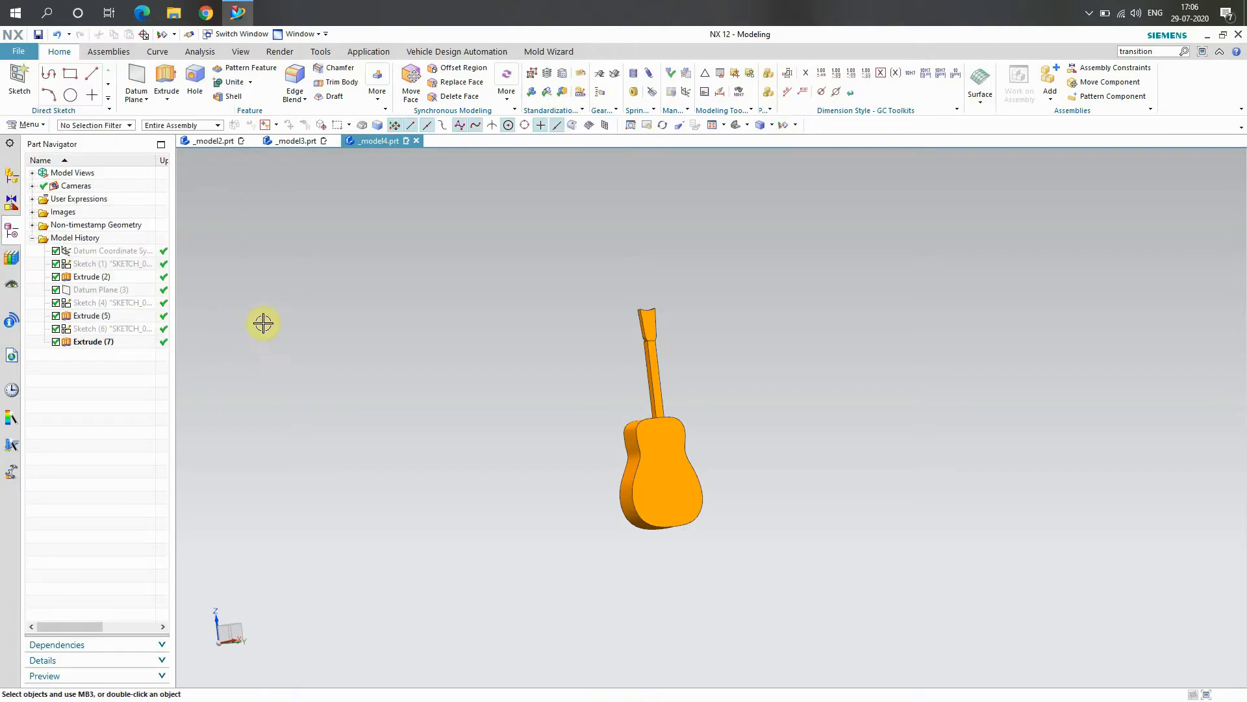
- Create a two-face Face Blend with a 5 mm radius between the neck's back face and the body's side face
{"action": "scroll", "coordinate": [637, 398], "scroll_direction": "up", "scroll_amount": 4}
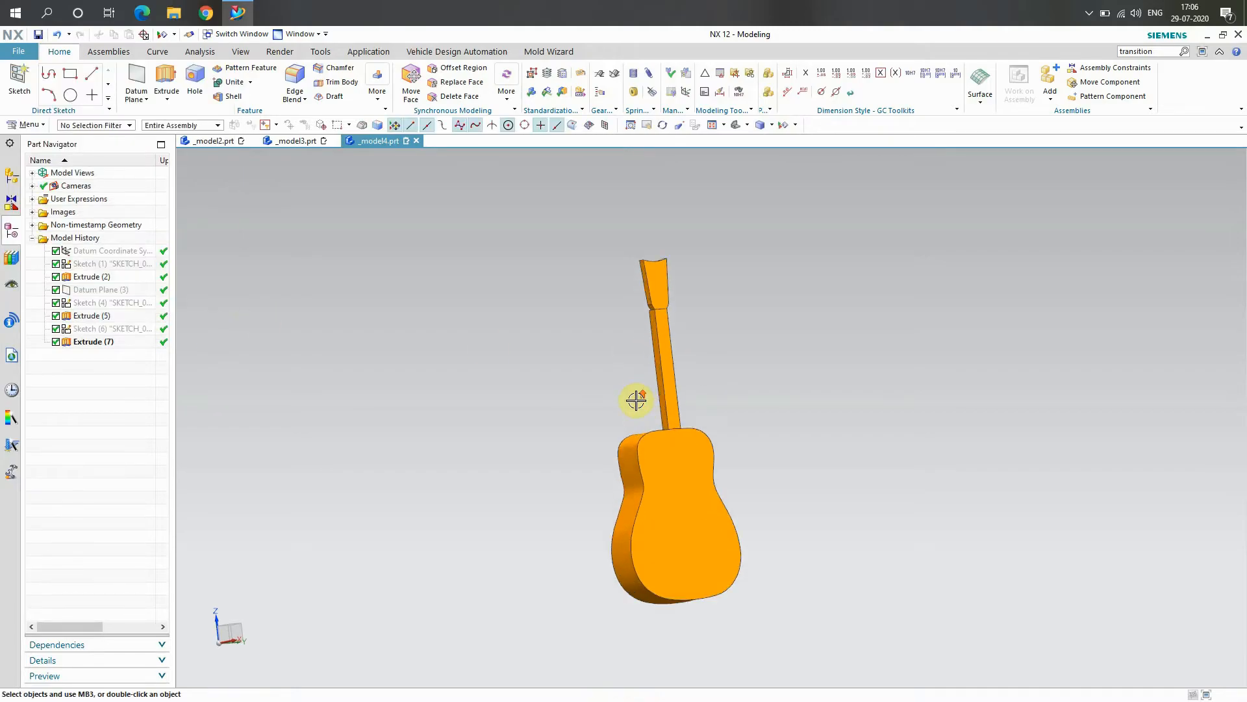
{"action": "right_click", "coordinate": [410, 374]}
{"action": "left_click", "coordinate": [437, 439]}
{"action": "left_click_drag", "start_coordinate": [446, 474], "coordinate": [589, 394]}
{"action": "right_click", "coordinate": [412, 286]}
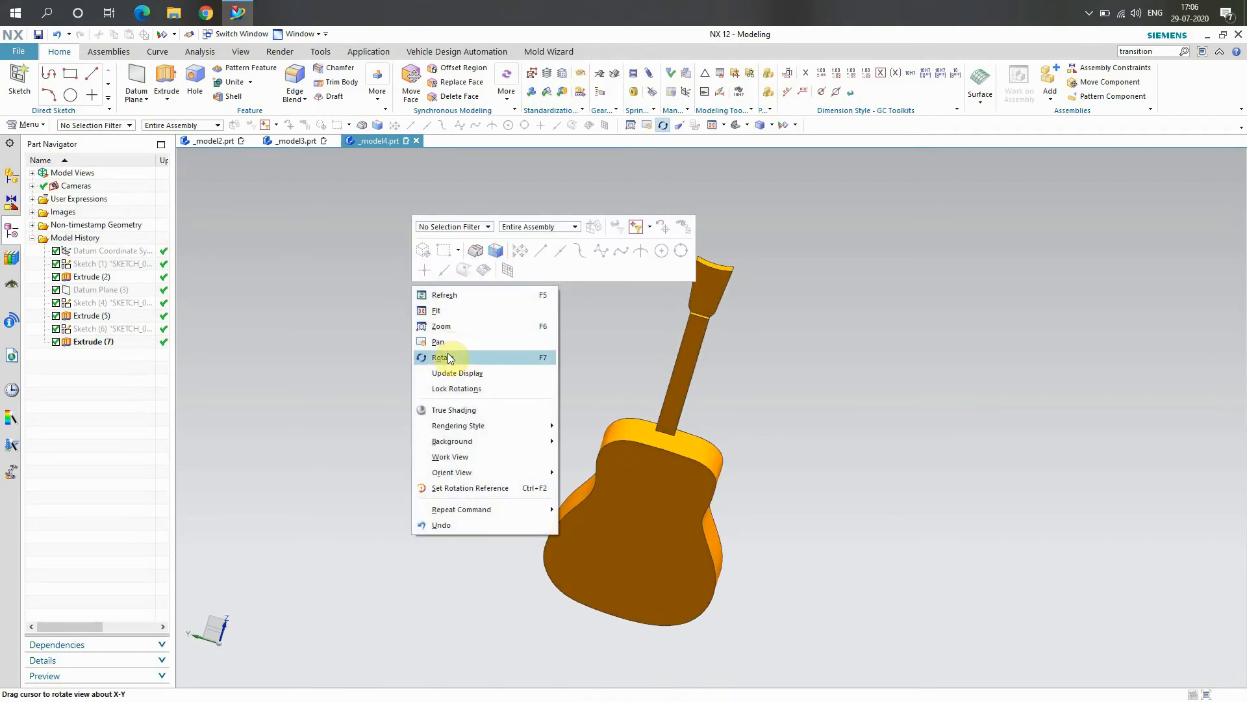
{"action": "left_click", "coordinate": [448, 353]}
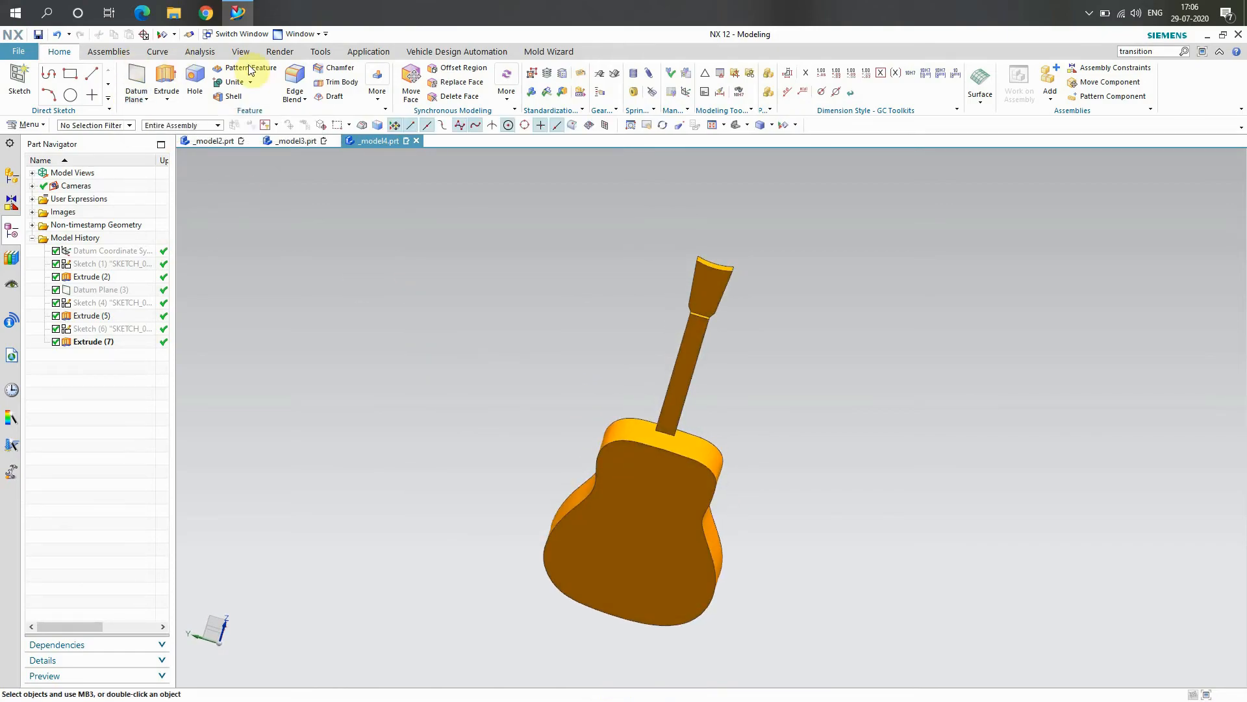
{"action": "left_click", "coordinate": [302, 99]}
{"action": "left_click", "coordinate": [317, 131]}
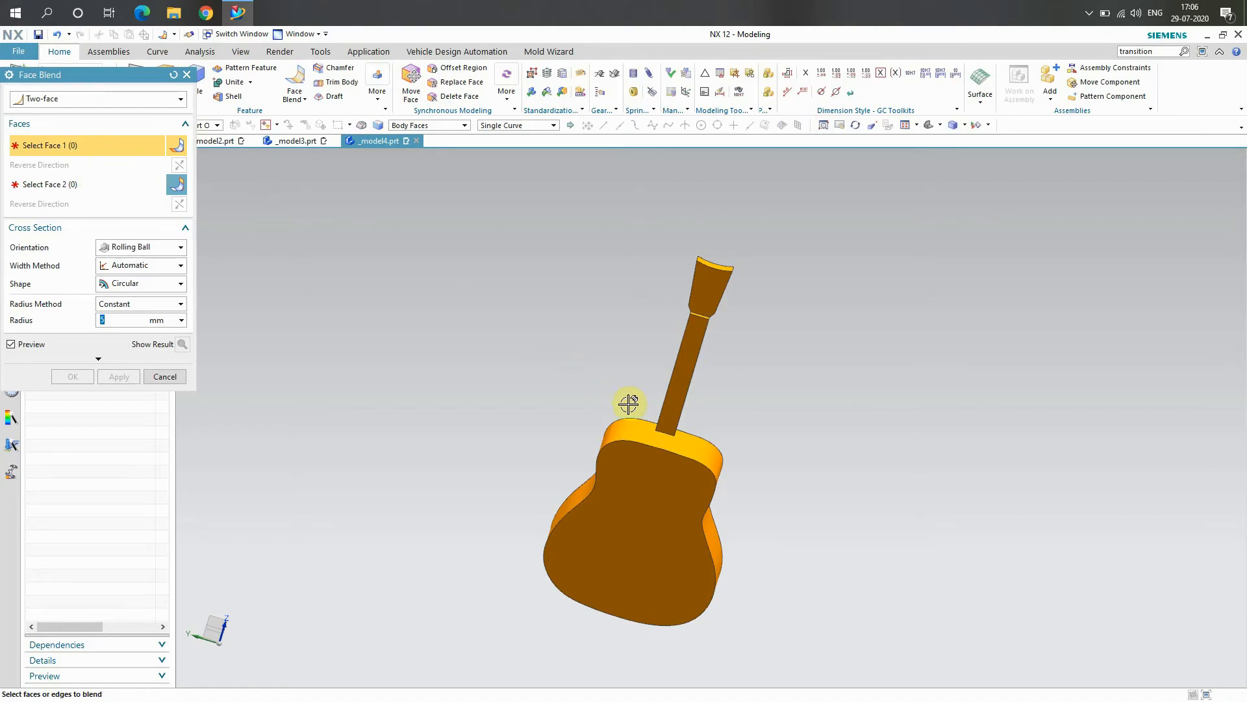
{"action": "scroll", "coordinate": [661, 426], "scroll_direction": "up", "scroll_amount": 5}
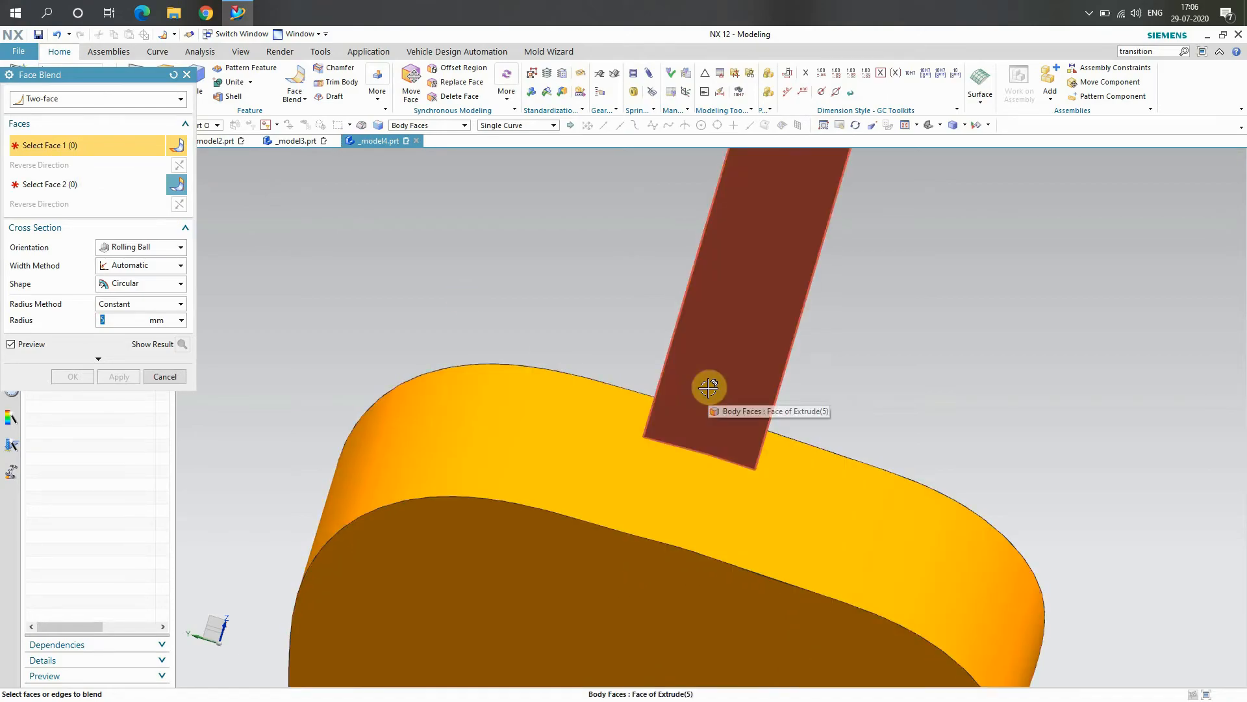
{"action": "left_click", "coordinate": [708, 388]}
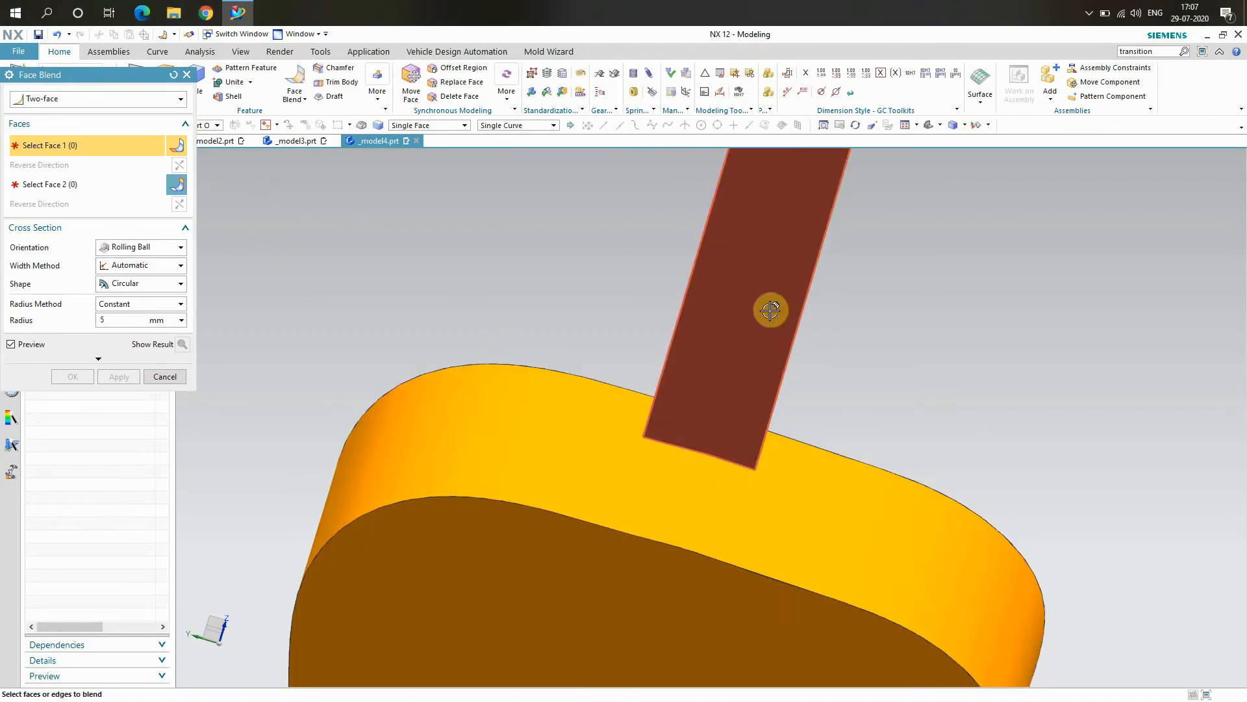
{"action": "left_click", "coordinate": [771, 309]}
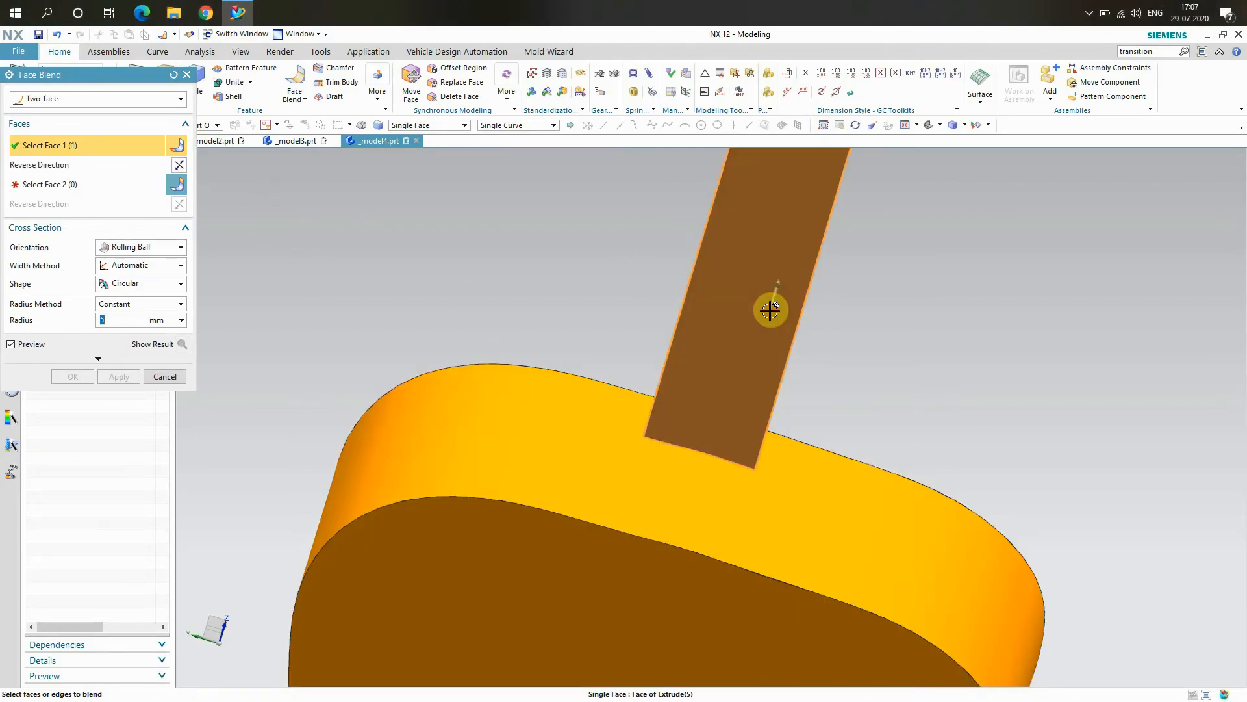
{"action": "left_click", "coordinate": [90, 193]}
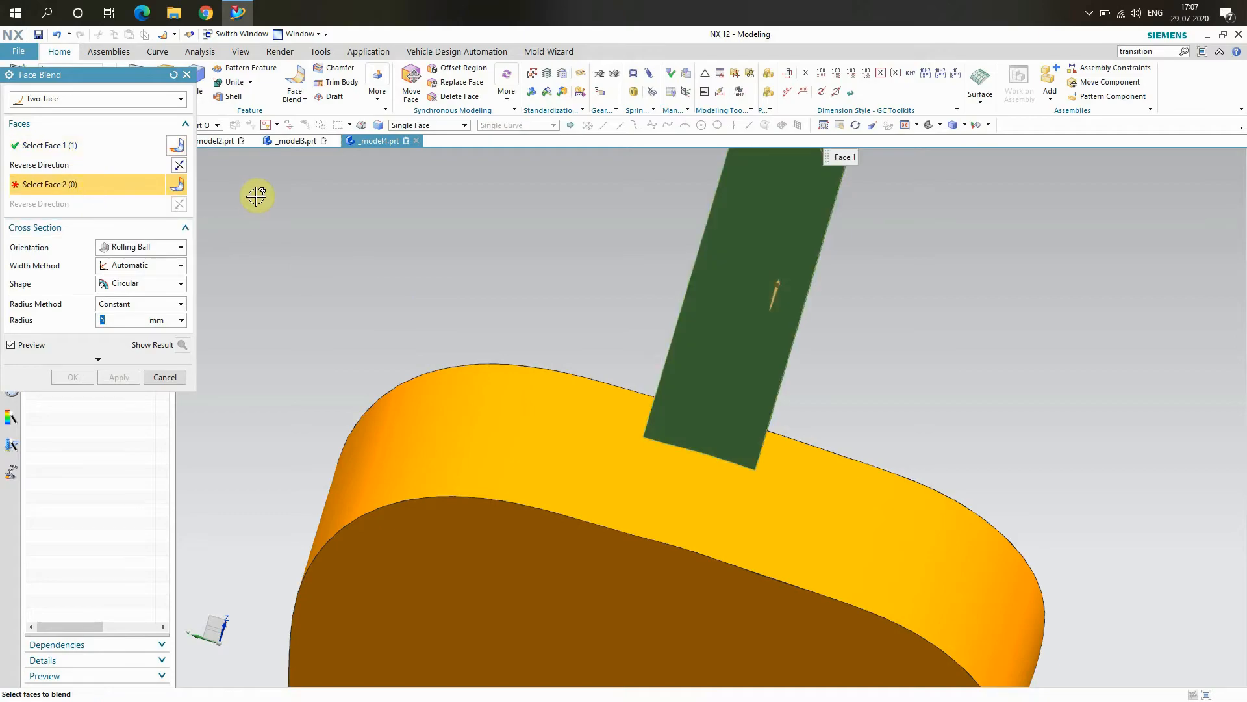
{"action": "left_click", "coordinate": [668, 482]}
{"action": "left_click", "coordinate": [739, 489]}
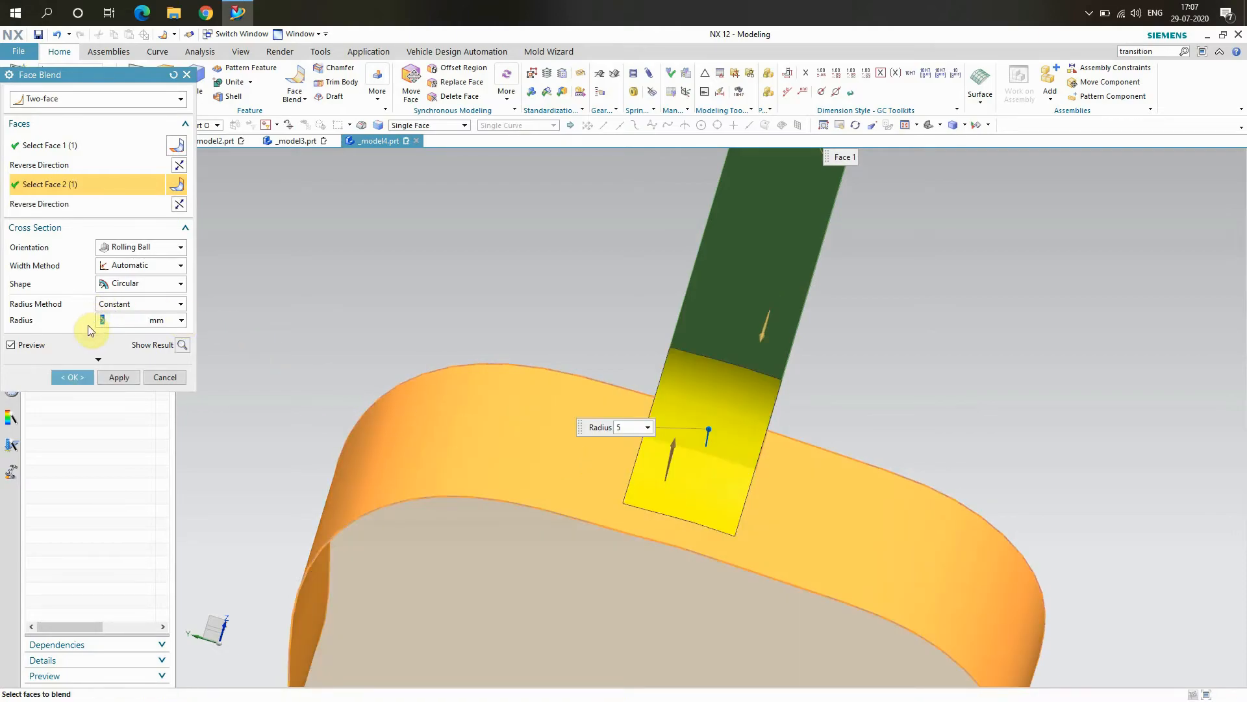
{"action": "left_click", "coordinate": [76, 378]}
- Shell all faces of the joined guitar body and neck with a 2 mm thickness
{"action": "middle_click_drag", "start_coordinate": [409, 358], "coordinate": [436, 324]}
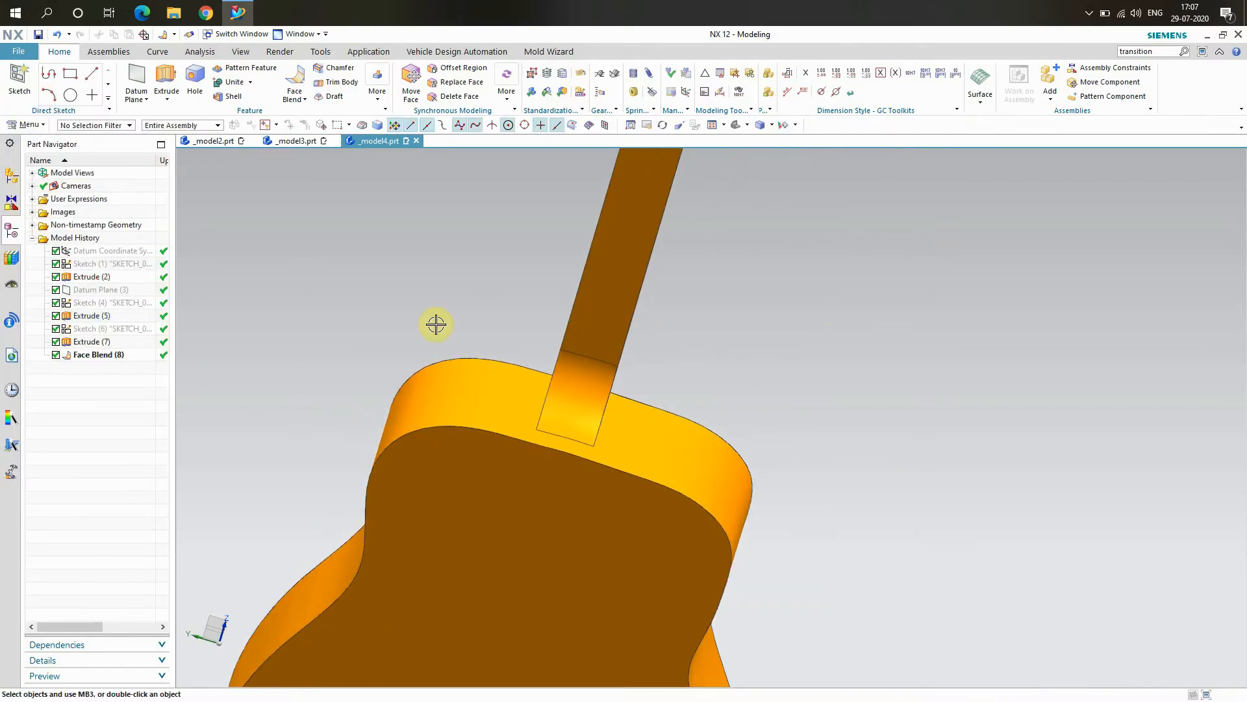
{"action": "right_click", "coordinate": [371, 295]}
{"action": "left_click", "coordinate": [410, 363]}
{"action": "scroll", "coordinate": [745, 390], "scroll_direction": "down", "scroll_amount": 5}
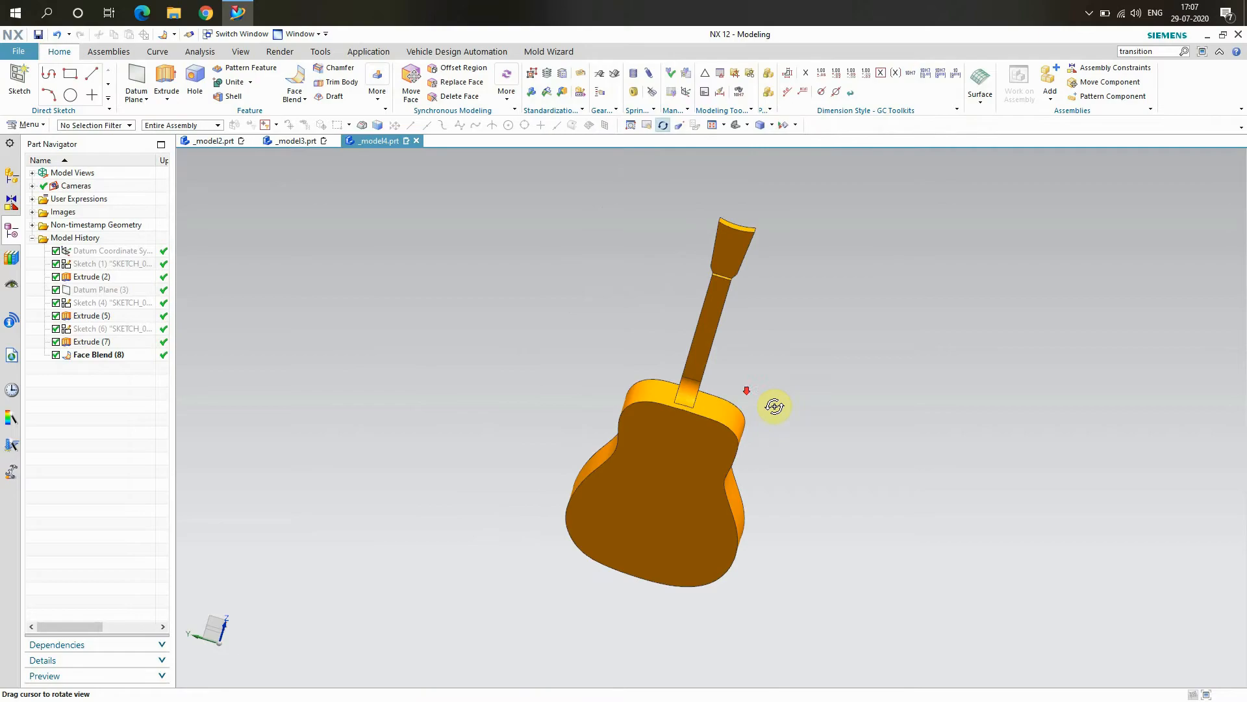
{"action": "left_click_drag", "start_coordinate": [830, 416], "coordinate": [418, 337]}
{"action": "right_click", "coordinate": [418, 337]}
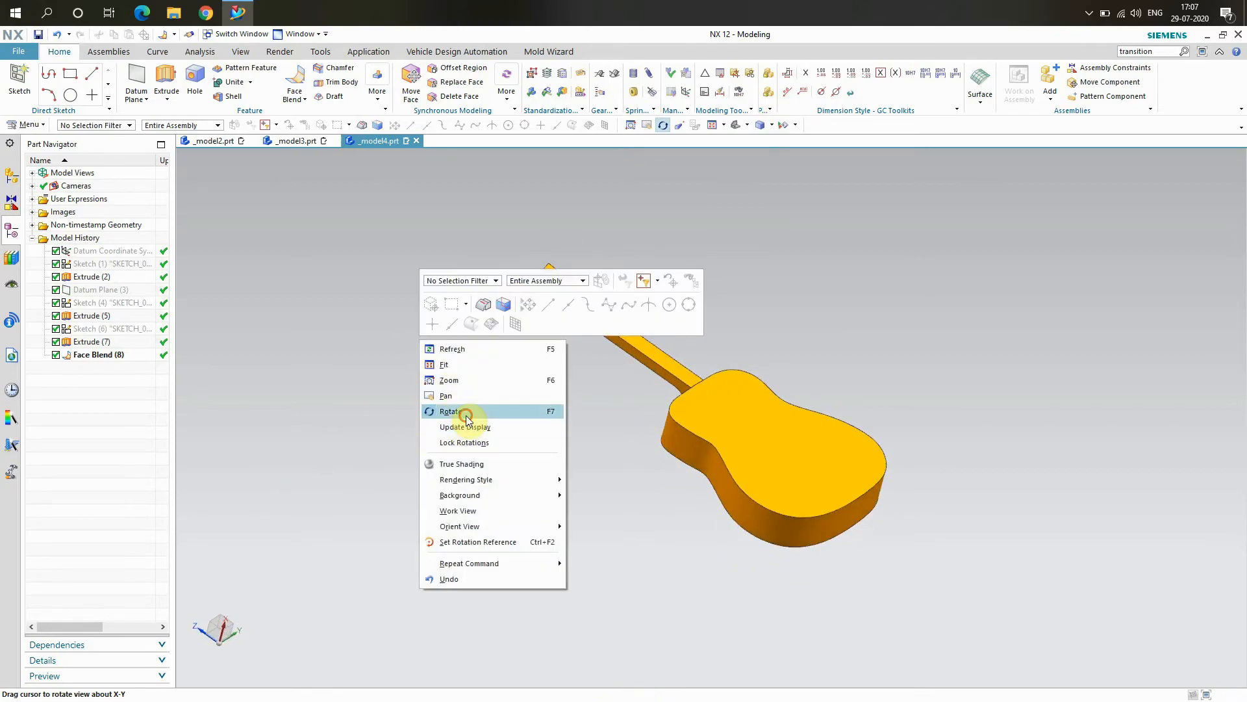
{"action": "left_click", "coordinate": [457, 411]}
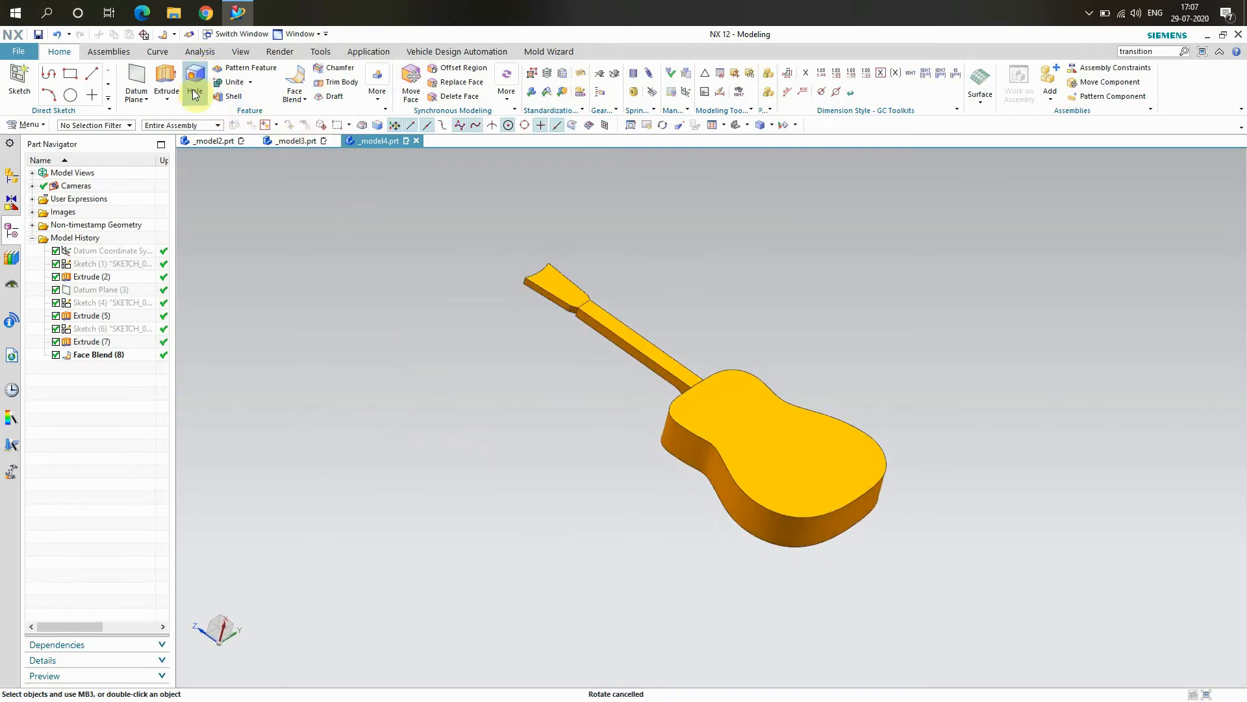
{"action": "left_click", "coordinate": [232, 96]}
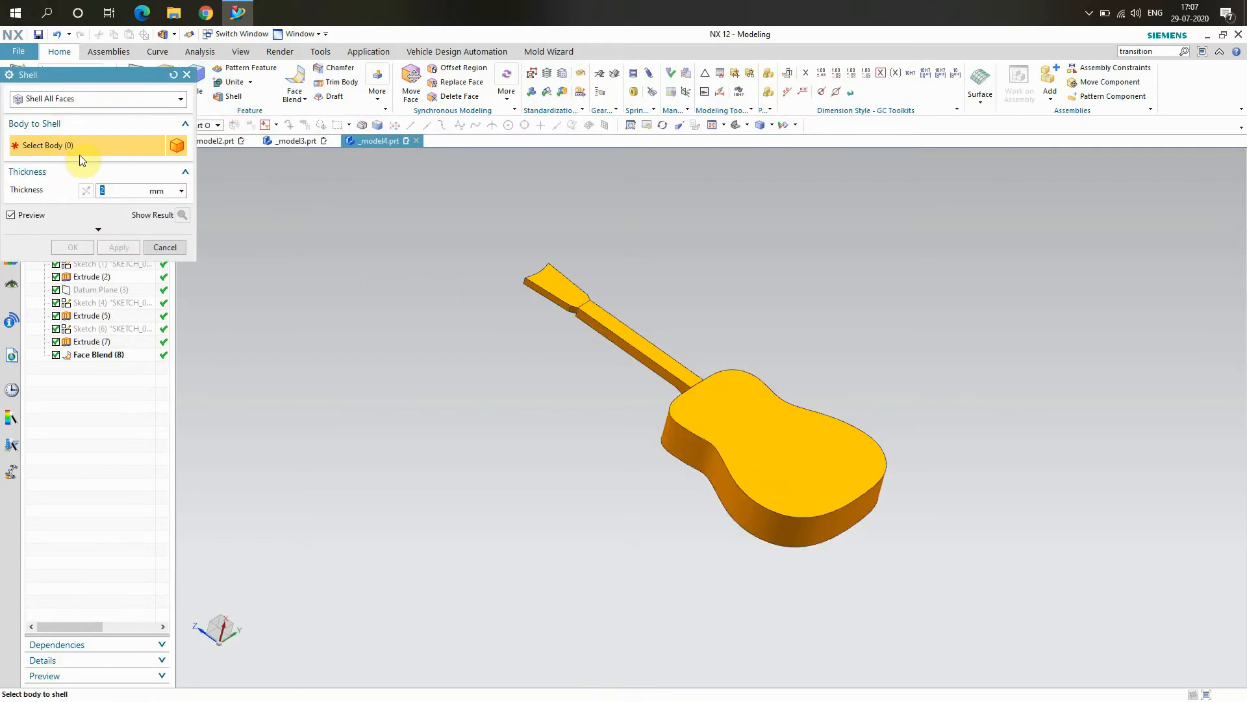
{"action": "left_click", "coordinate": [777, 440]}
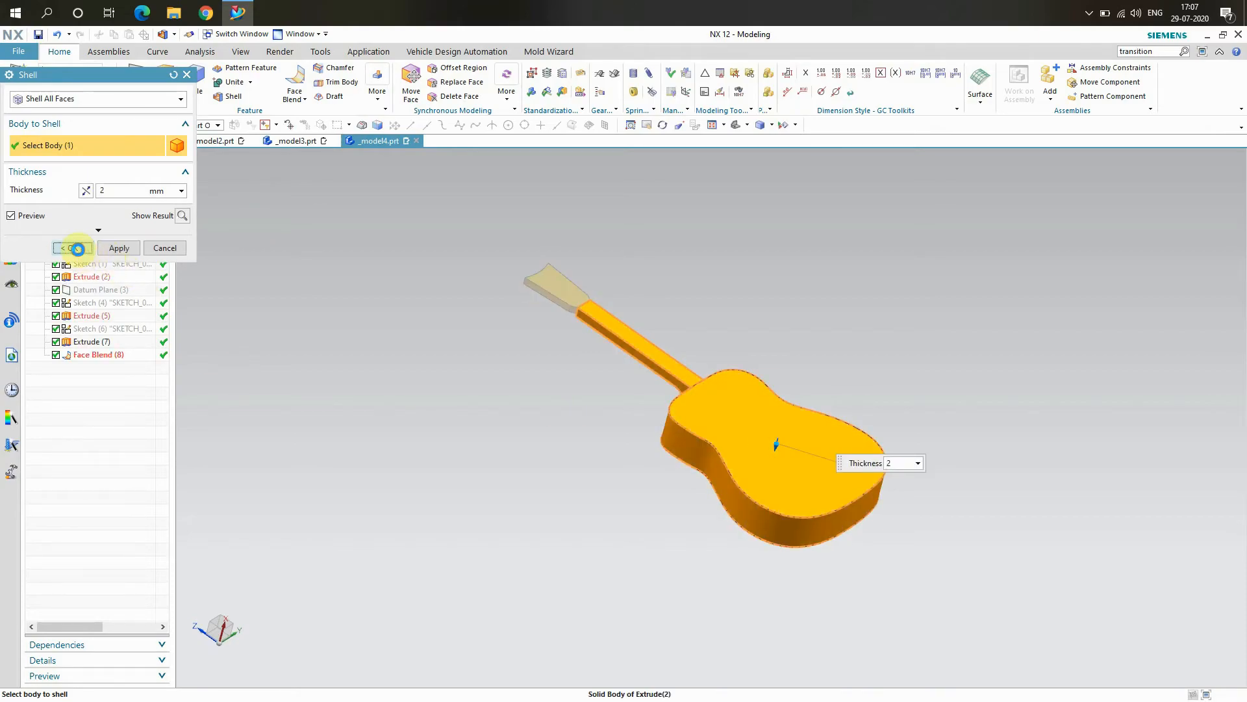
{"action": "left_click", "coordinate": [76, 248]}
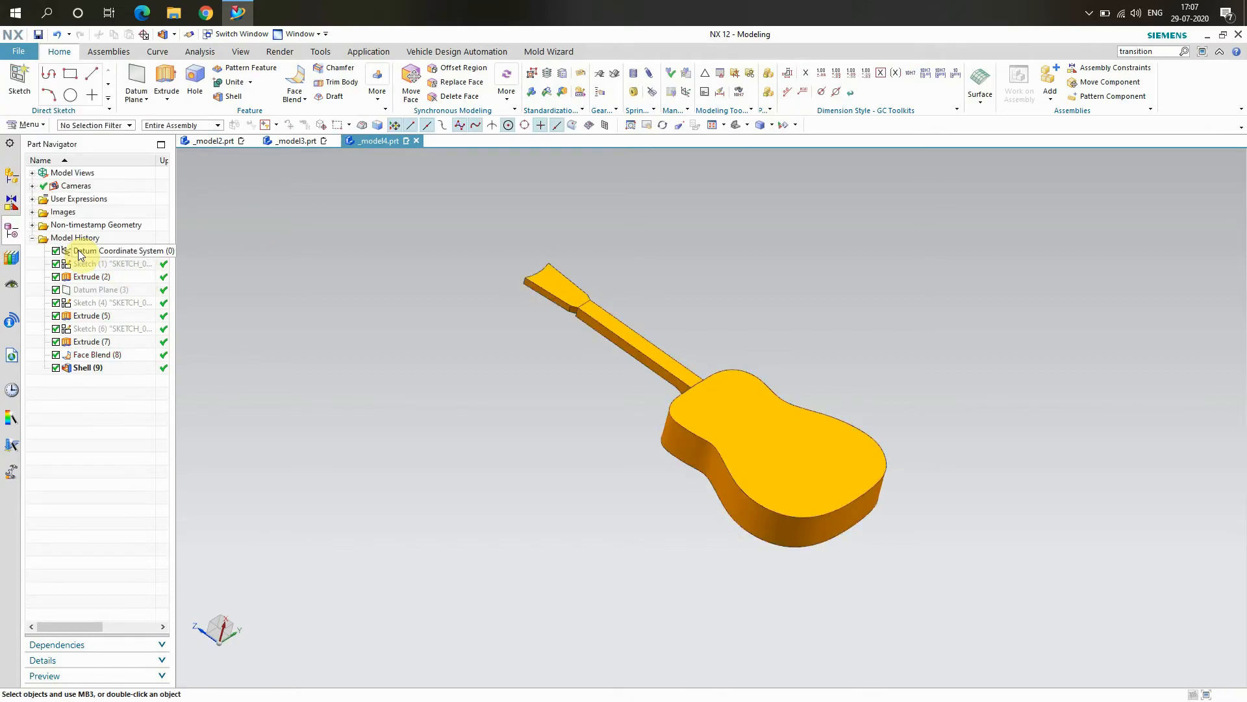
- Start an extrusion sketch on the body's front face and draw a 30 mm line down from the middle of the neck joint
{"action": "left_click", "coordinate": [166, 83]}
{"action": "left_click", "coordinate": [740, 423]}
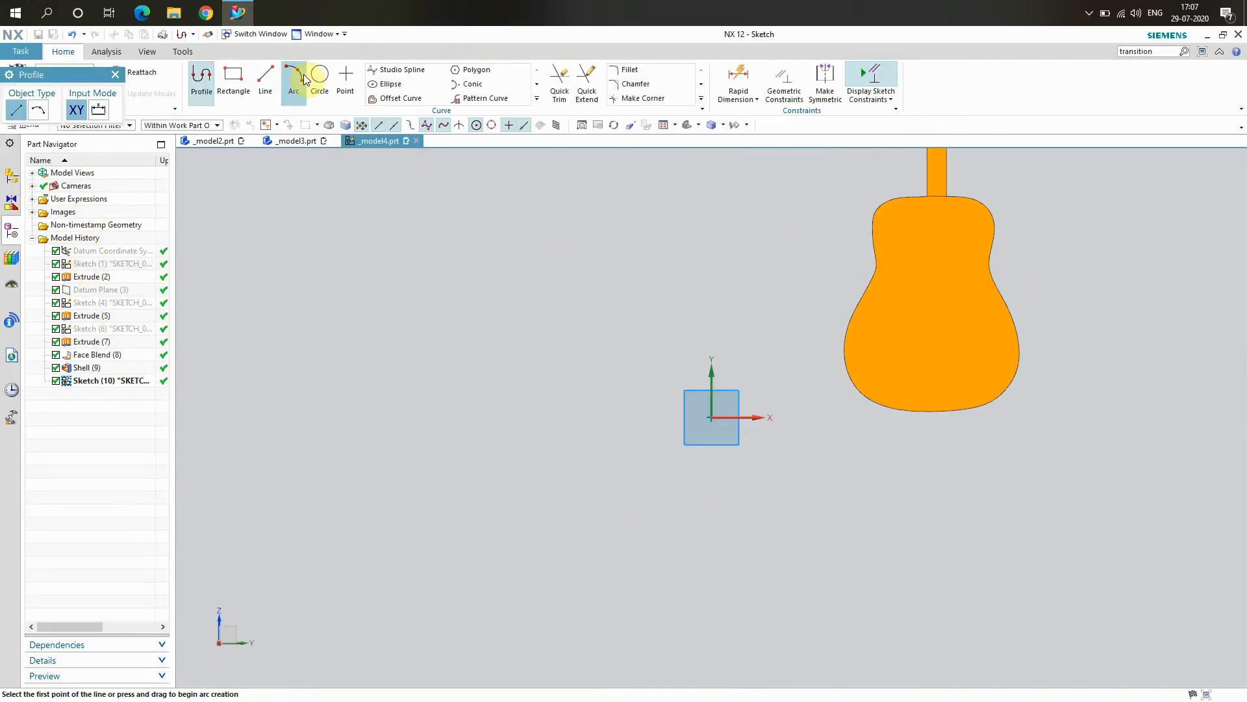
{"action": "left_click", "coordinate": [320, 81]}
{"action": "left_click", "coordinate": [266, 82]}
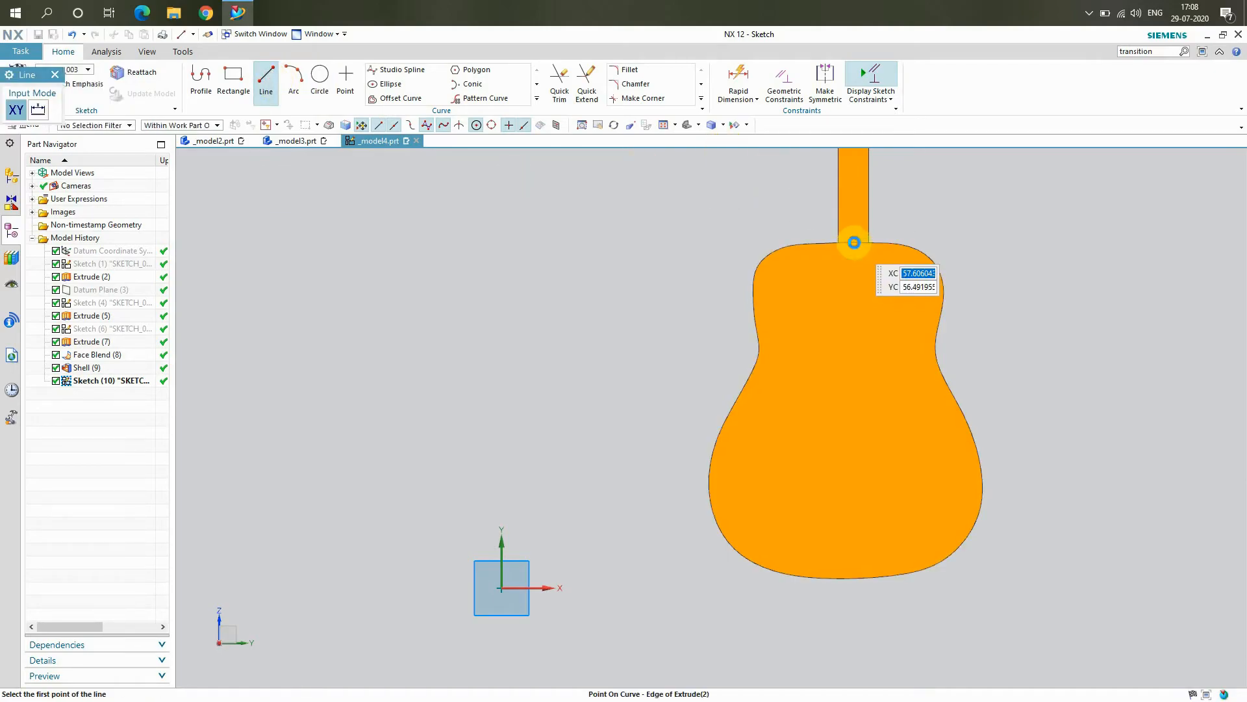
{"action": "left_click", "coordinate": [855, 243]}
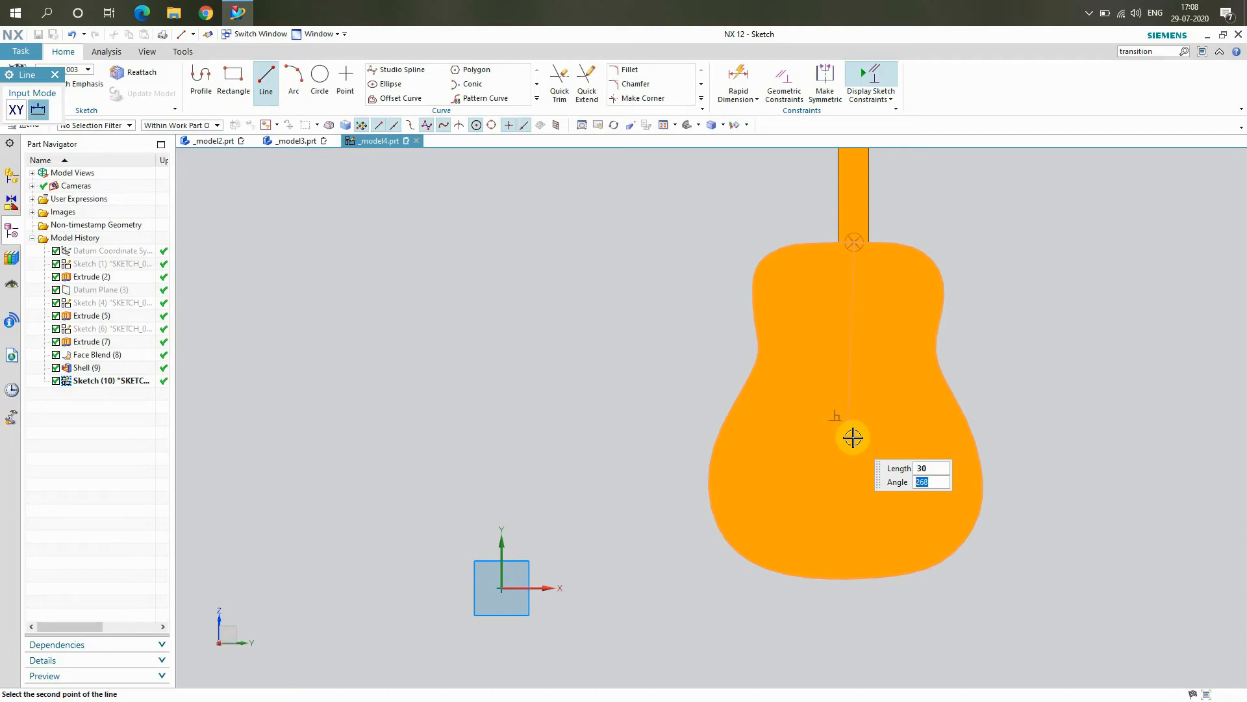
{"action": "key", "text": "Return"}
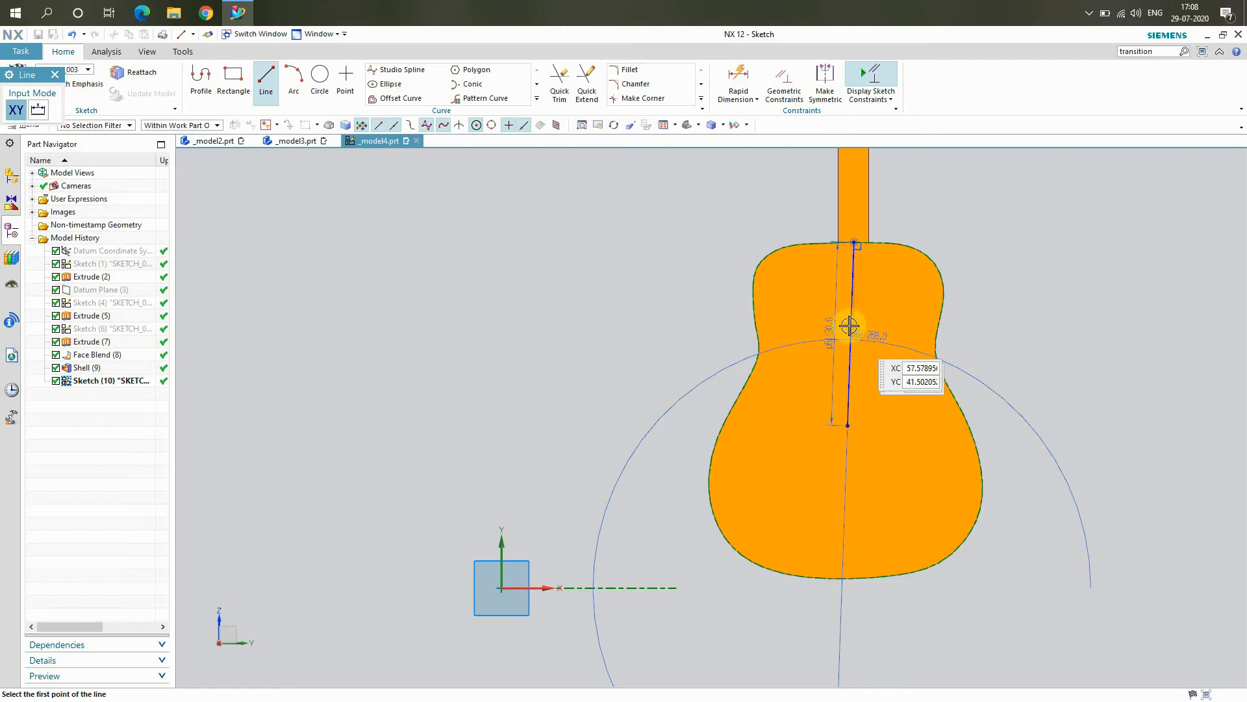
- Set the angle dimension of the line running down from the neck joint to 270°
{"action": "left_click", "coordinate": [877, 337]}
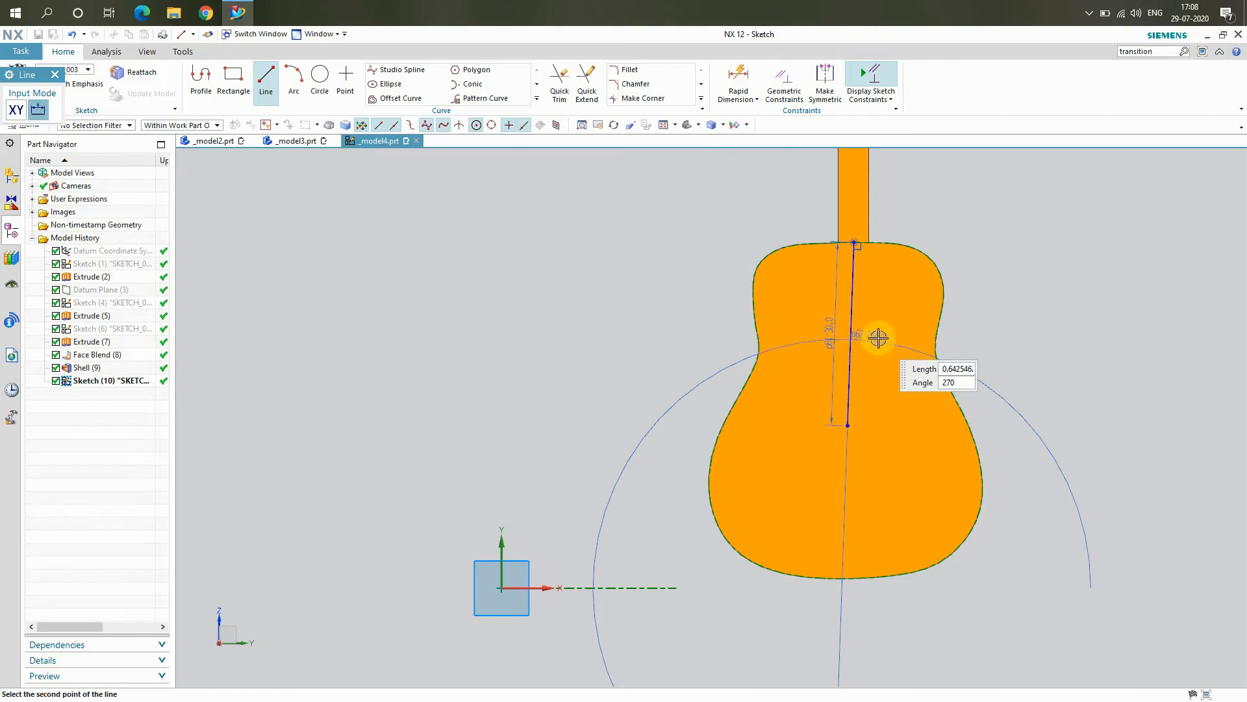
{"action": "left_click", "coordinate": [52, 76]}
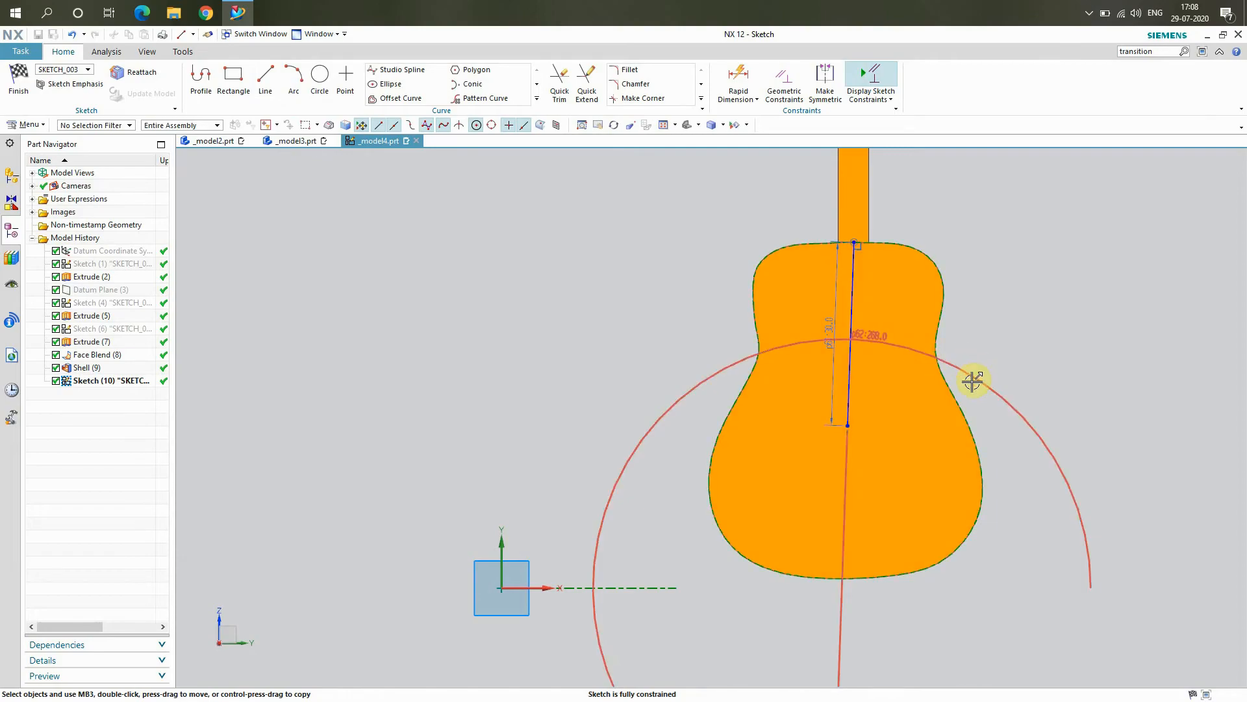
{"action": "double_click", "coordinate": [915, 393]}
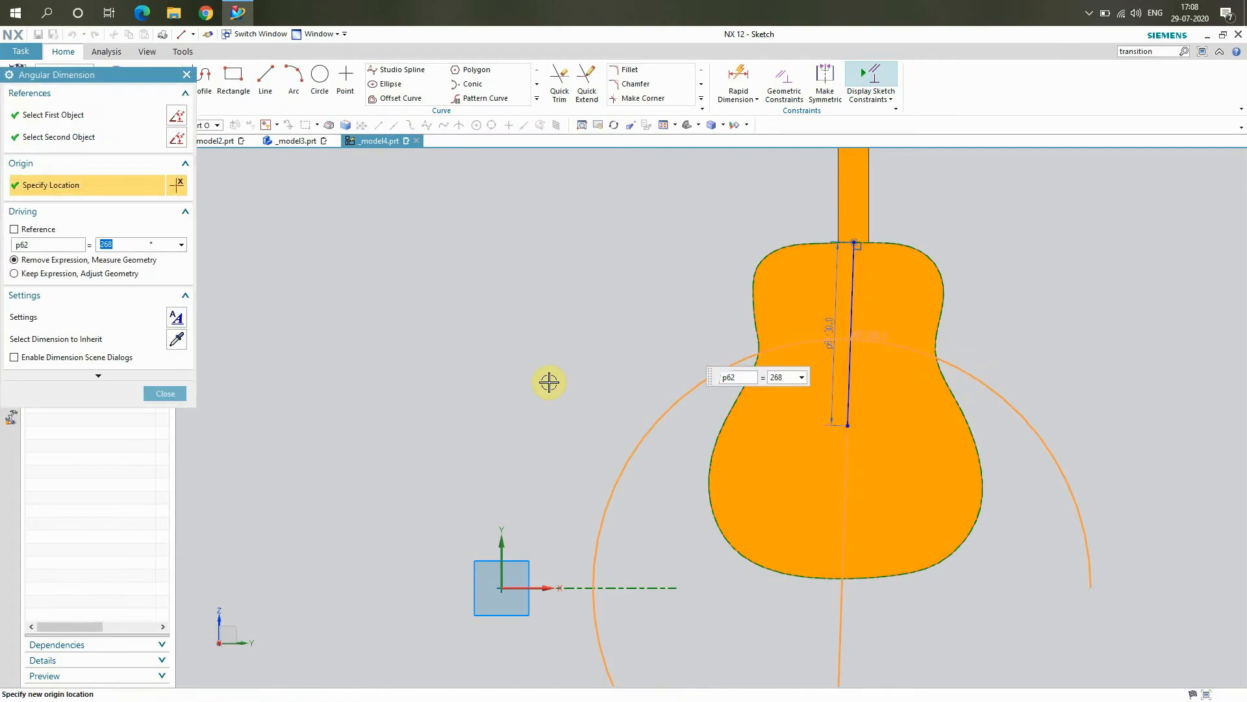
{"action": "type", "text": "270"}
{"action": "key", "text": "Return"}
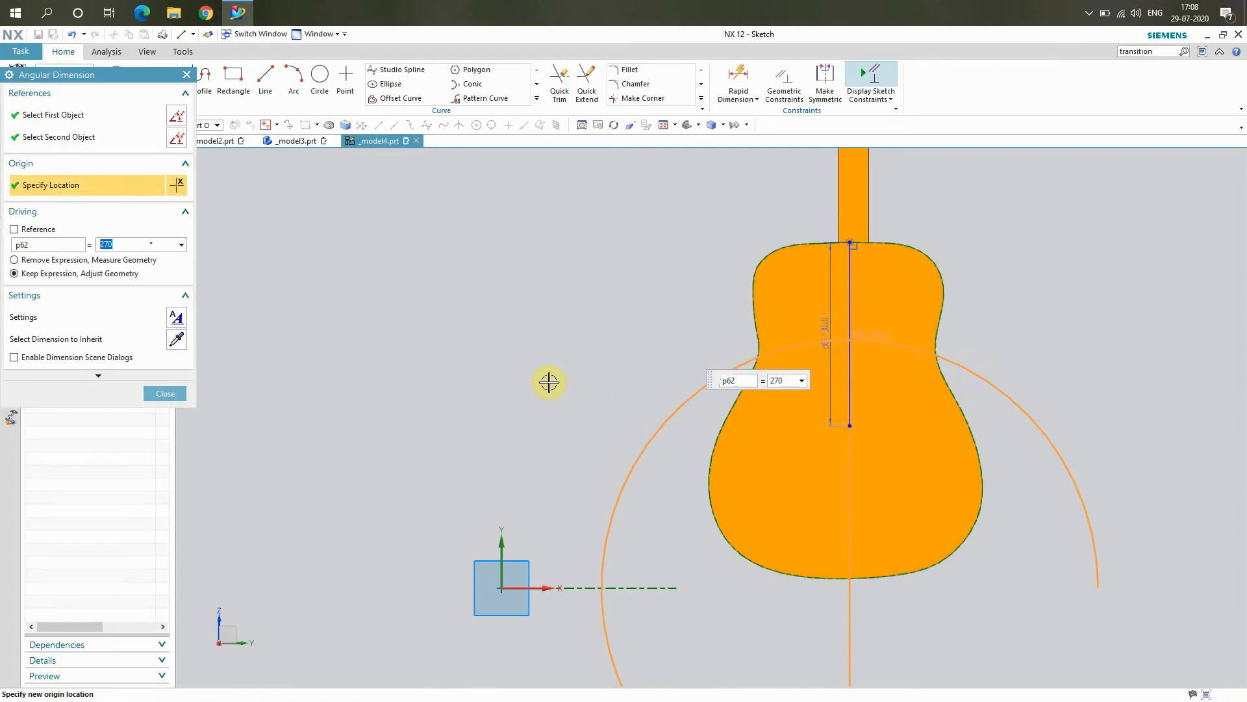
{"action": "left_click", "coordinate": [171, 393]}
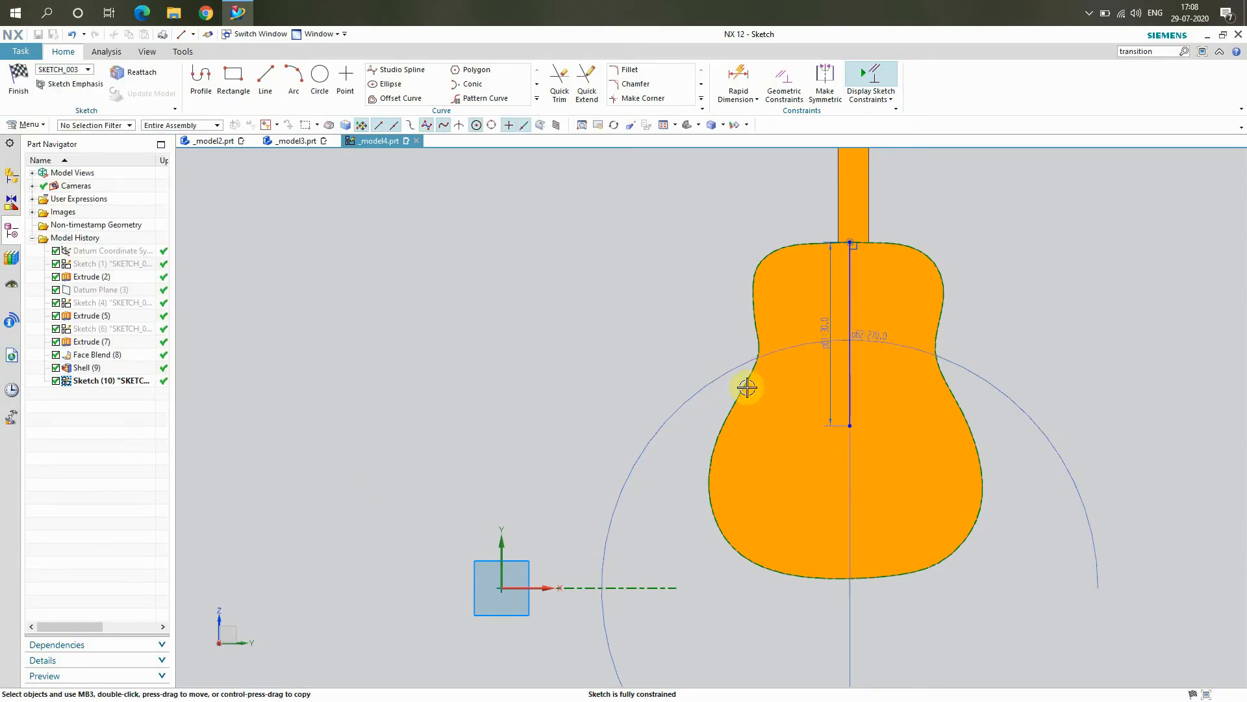
- Draw a 15 mm diameter circle centred on the lower end of the vertical line for the sound hole
{"action": "left_click", "coordinate": [320, 77]}
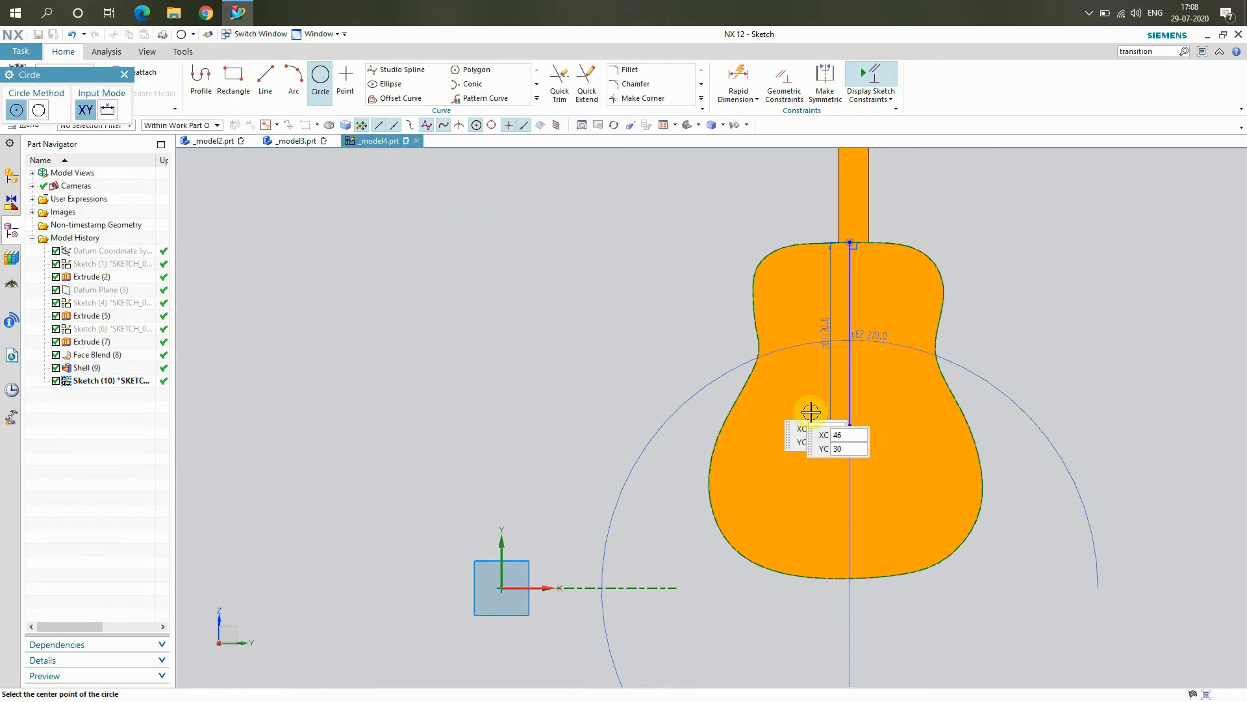
{"action": "left_click", "coordinate": [849, 424]}
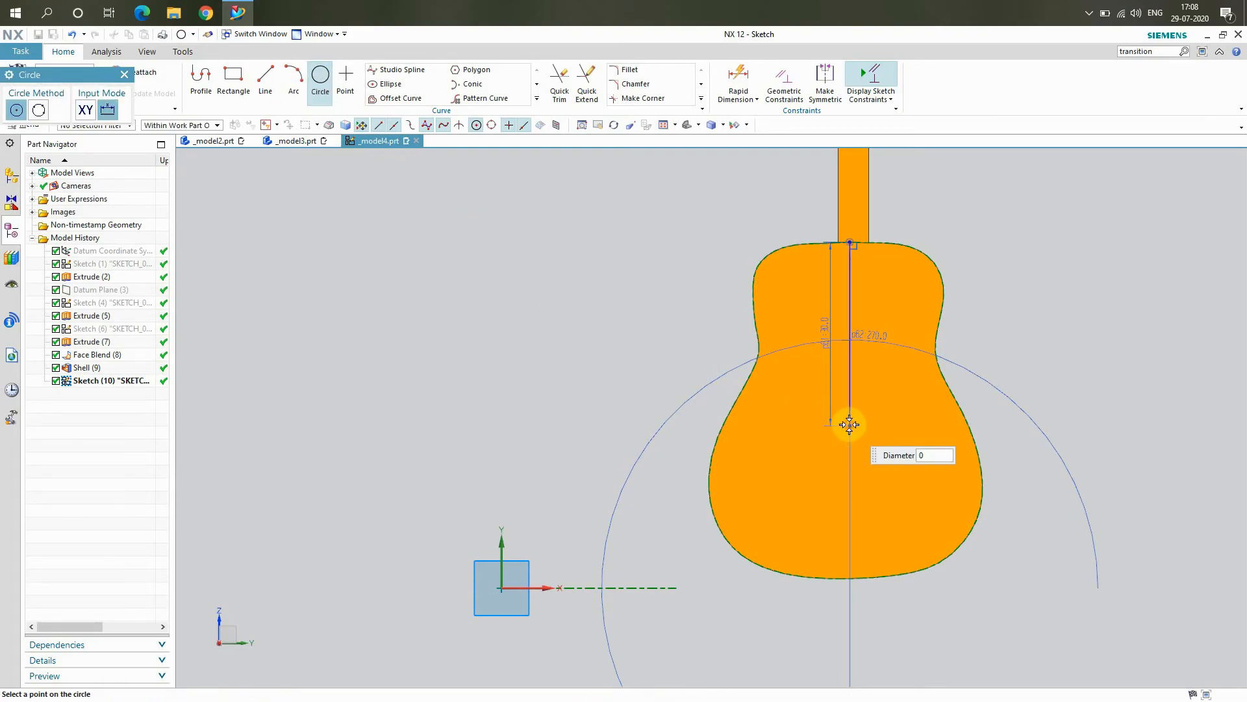
{"action": "left_click", "coordinate": [876, 473]}
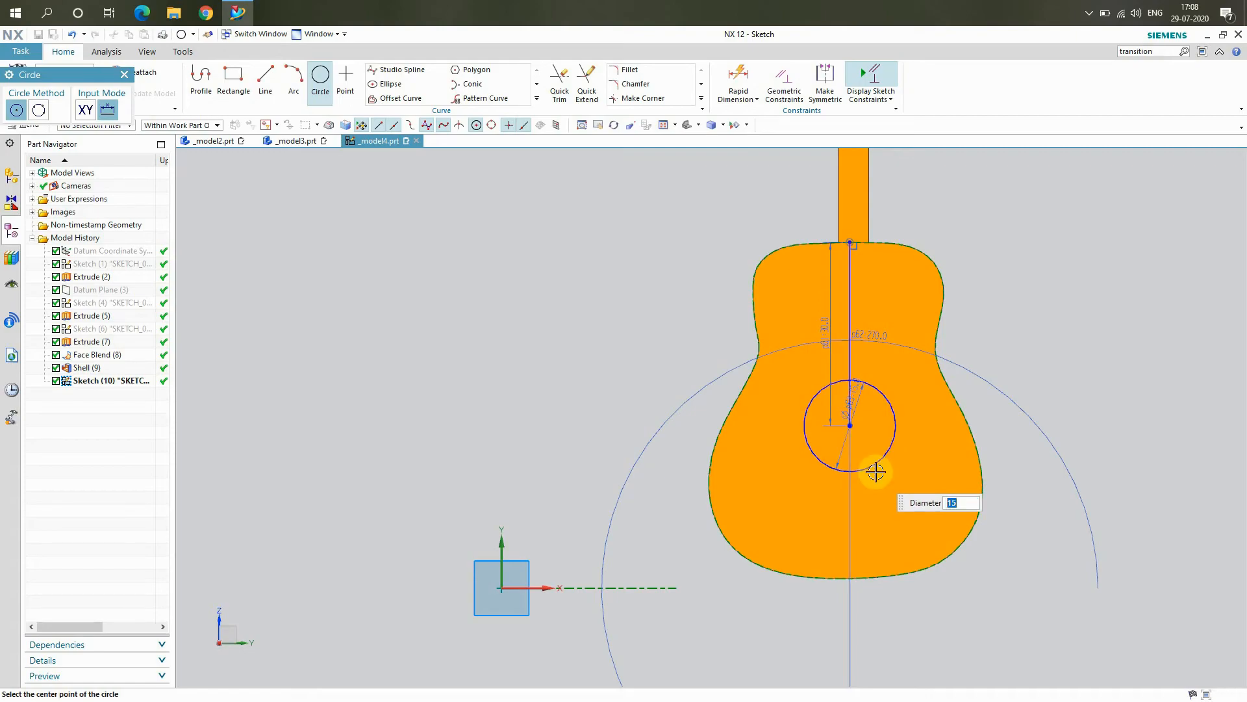
{"action": "left_click", "coordinate": [125, 77]}
- Convert the vertical line above the circle's centre to a reference line
{"action": "left_click", "coordinate": [849, 321]}
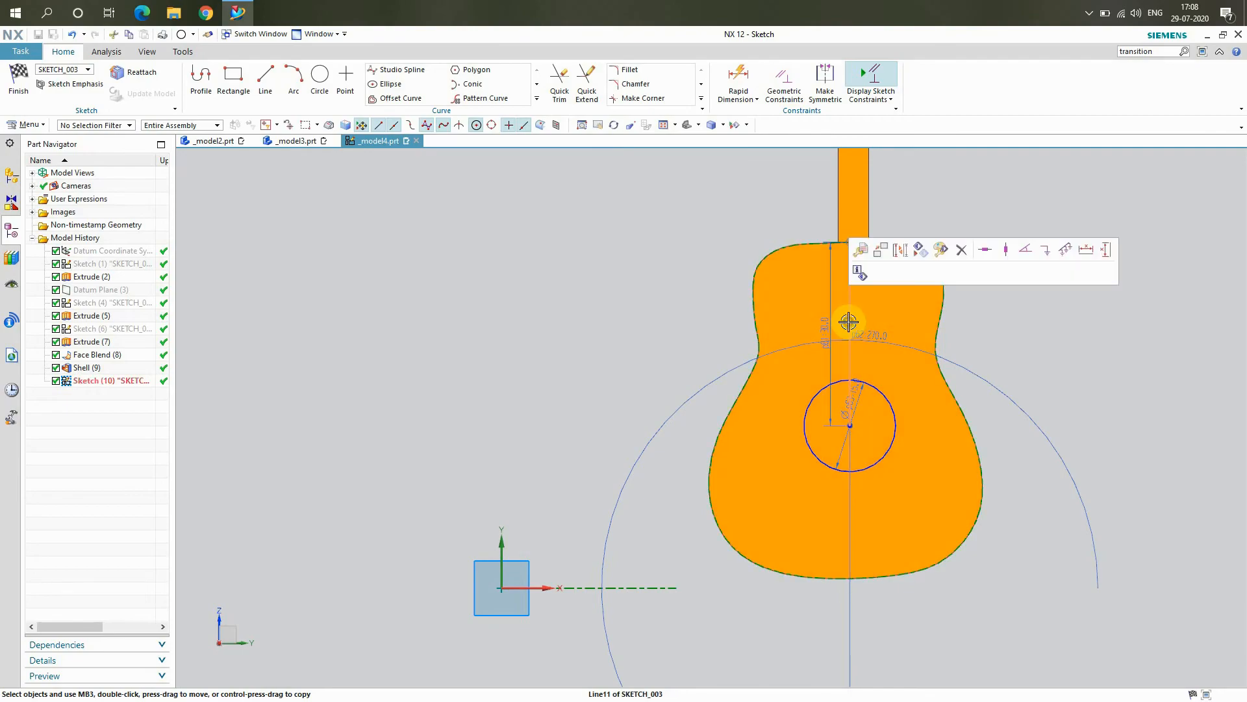
{"action": "right_click", "coordinate": [848, 322]}
{"action": "left_click", "coordinate": [899, 321]}
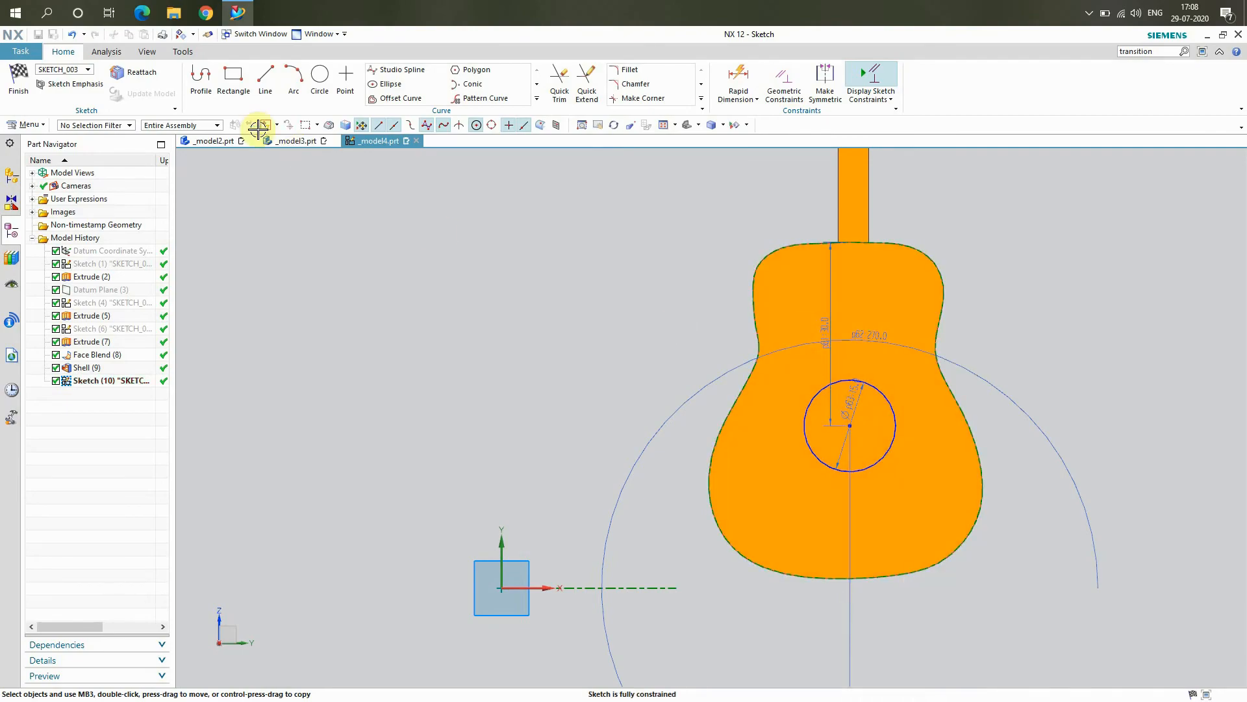
- Finish the sketch and extrude the circle 2 mm into the front face, subtracting it from the guitar body
{"action": "left_click", "coordinate": [18, 81]}
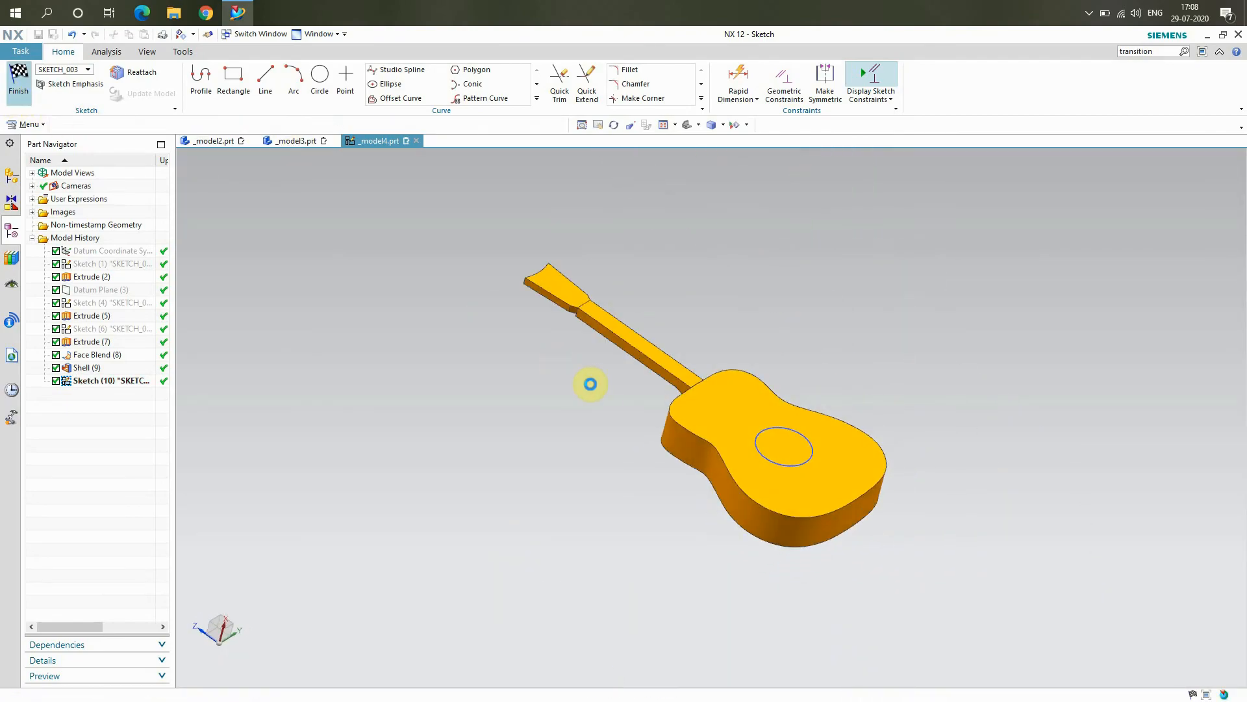
{"action": "key", "text": "x"}
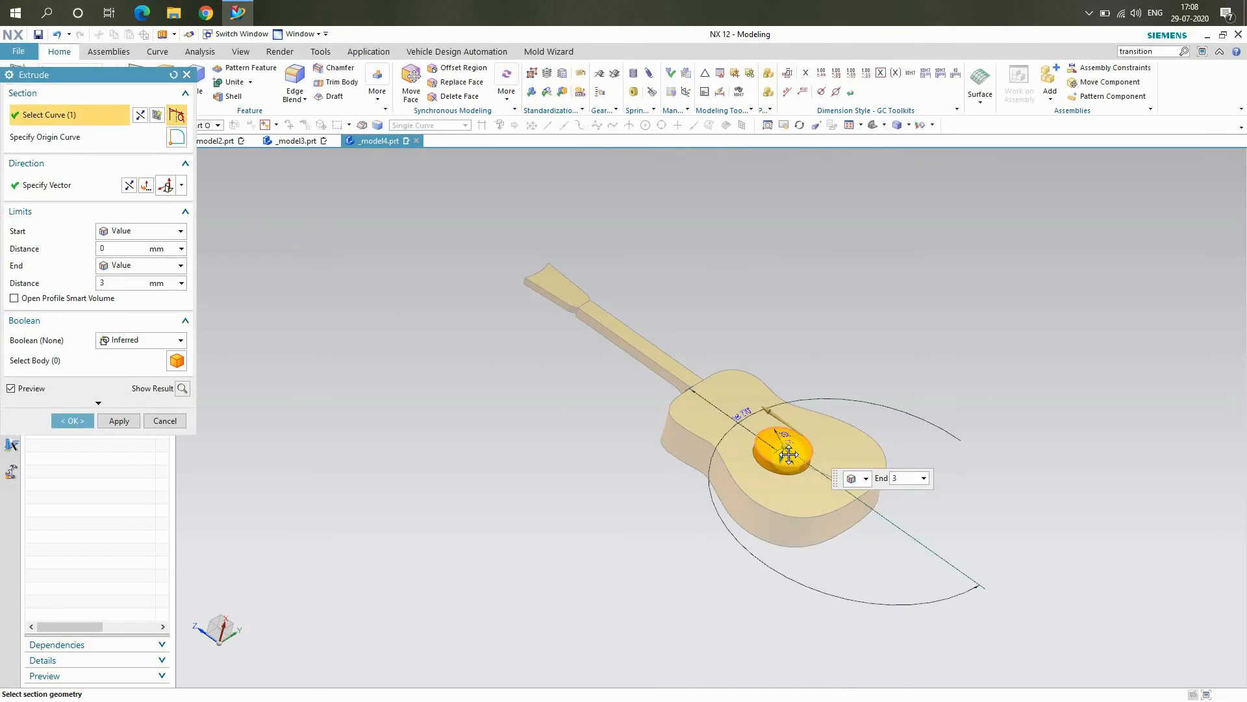
{"action": "left_click", "coordinate": [151, 340]}
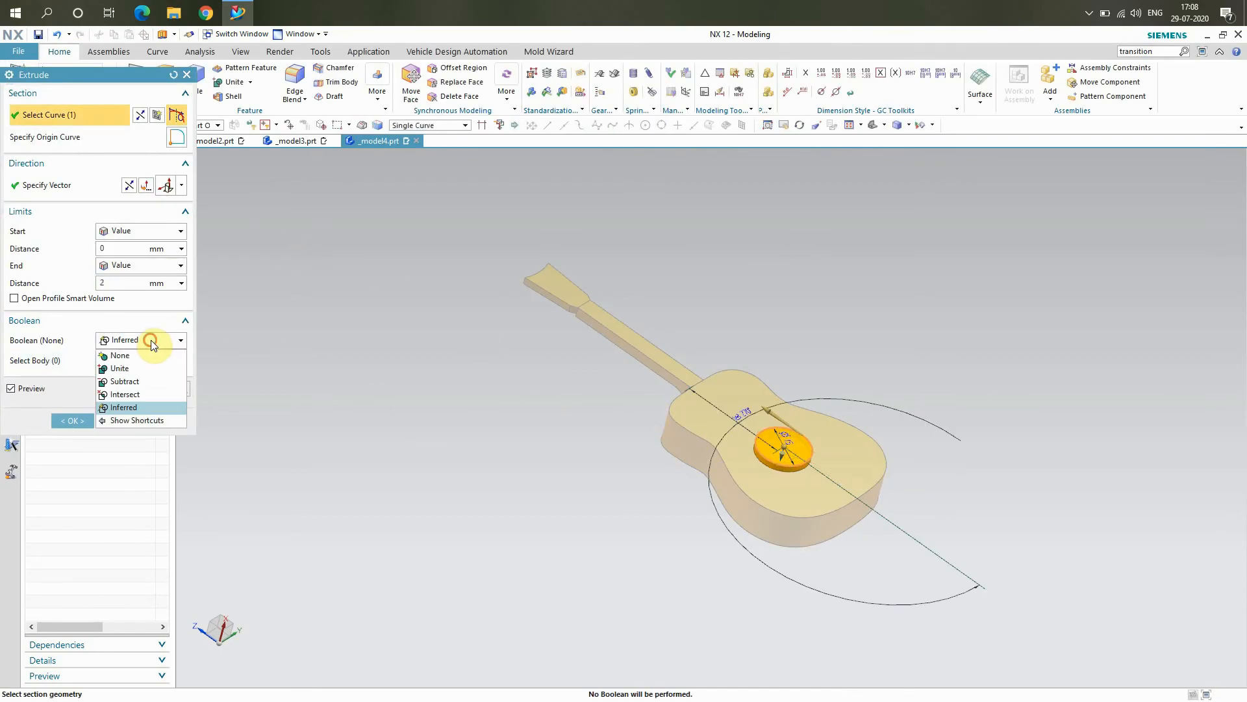
{"action": "left_click", "coordinate": [122, 382]}
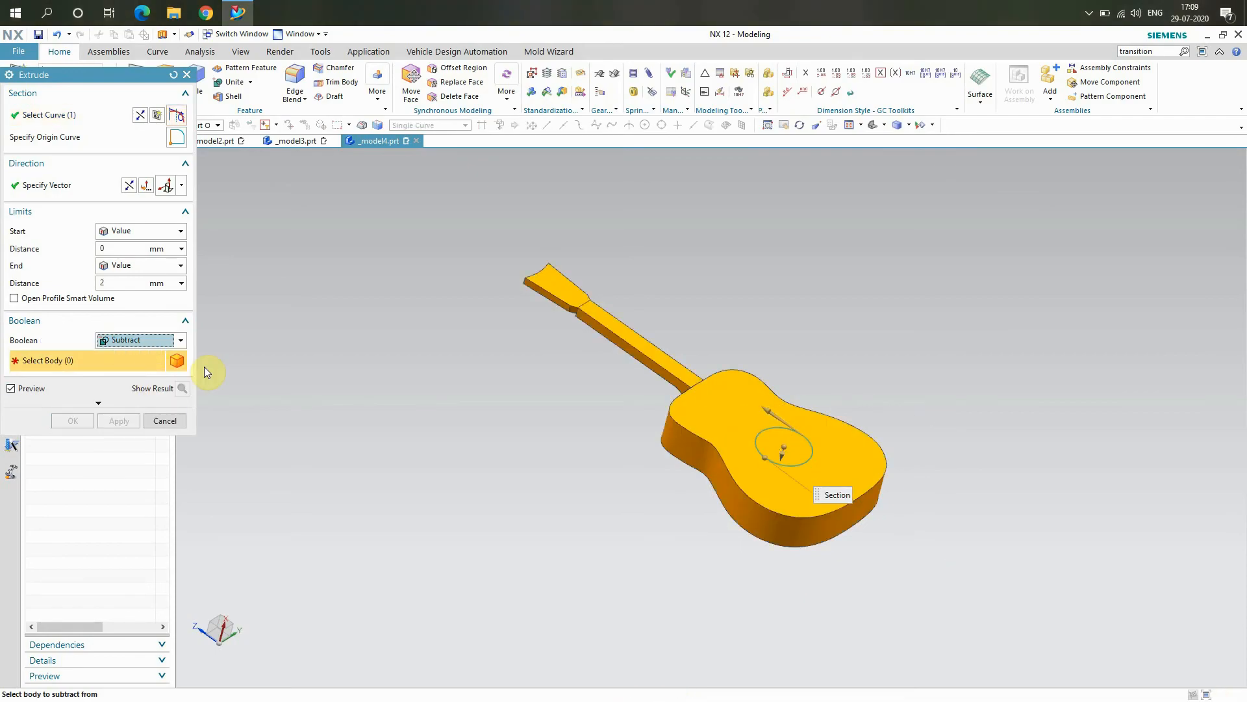
{"action": "left_click", "coordinate": [687, 431]}
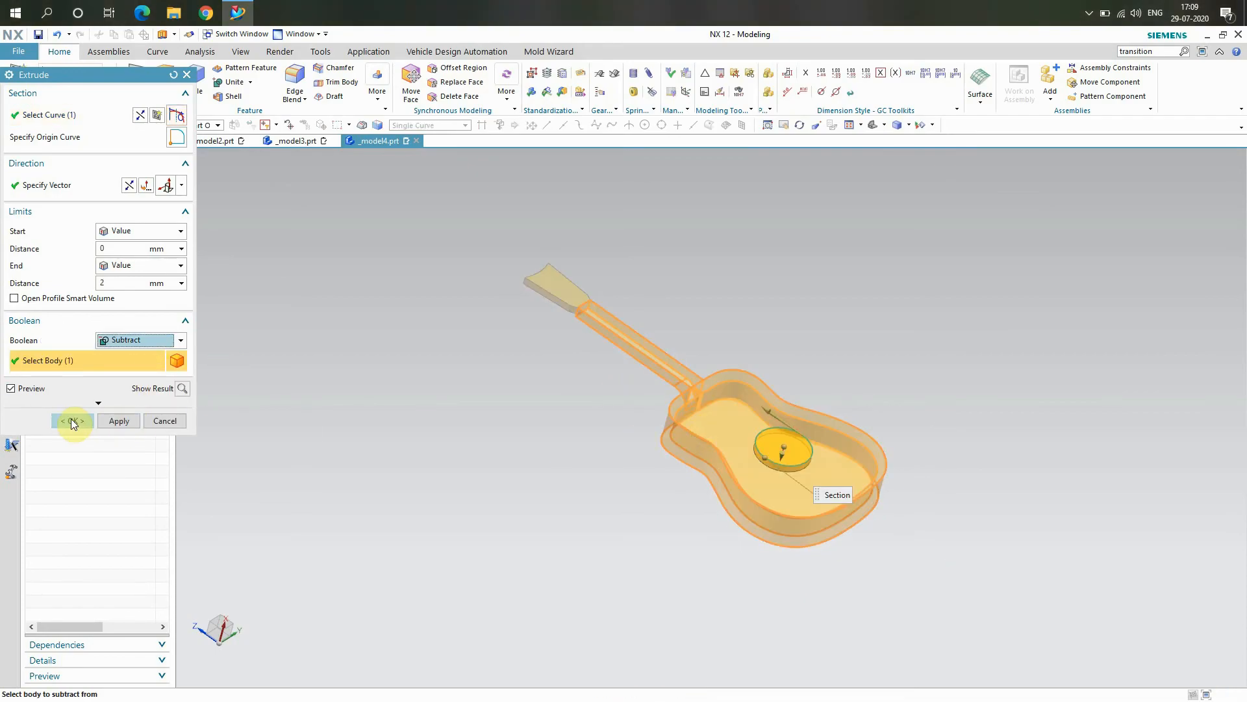
{"action": "left_click", "coordinate": [67, 421]}
- Start editing the object display and select both solids, the guitar body with neck and the headstock
{"action": "right_click", "coordinate": [404, 366]}
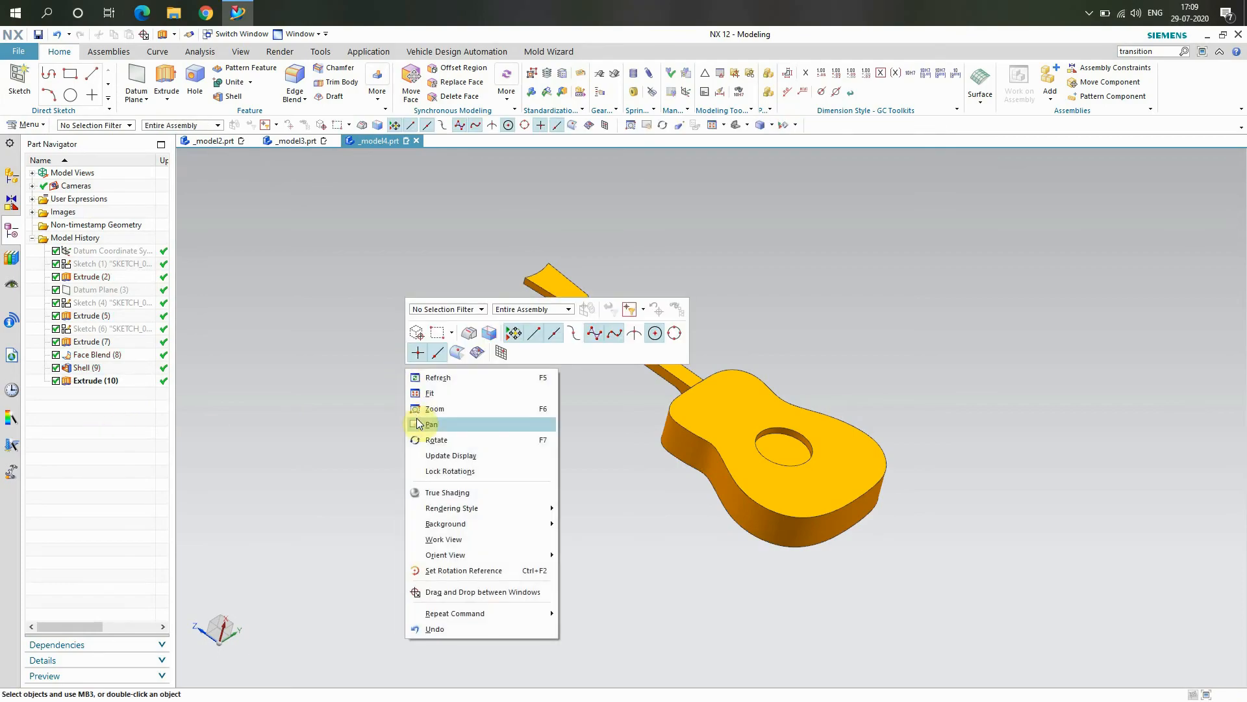
{"action": "left_click", "coordinate": [436, 440]}
{"action": "left_click_drag", "start_coordinate": [481, 429], "coordinate": [544, 489]}
{"action": "right_click", "coordinate": [424, 395]}
{"action": "left_click", "coordinate": [459, 455]}
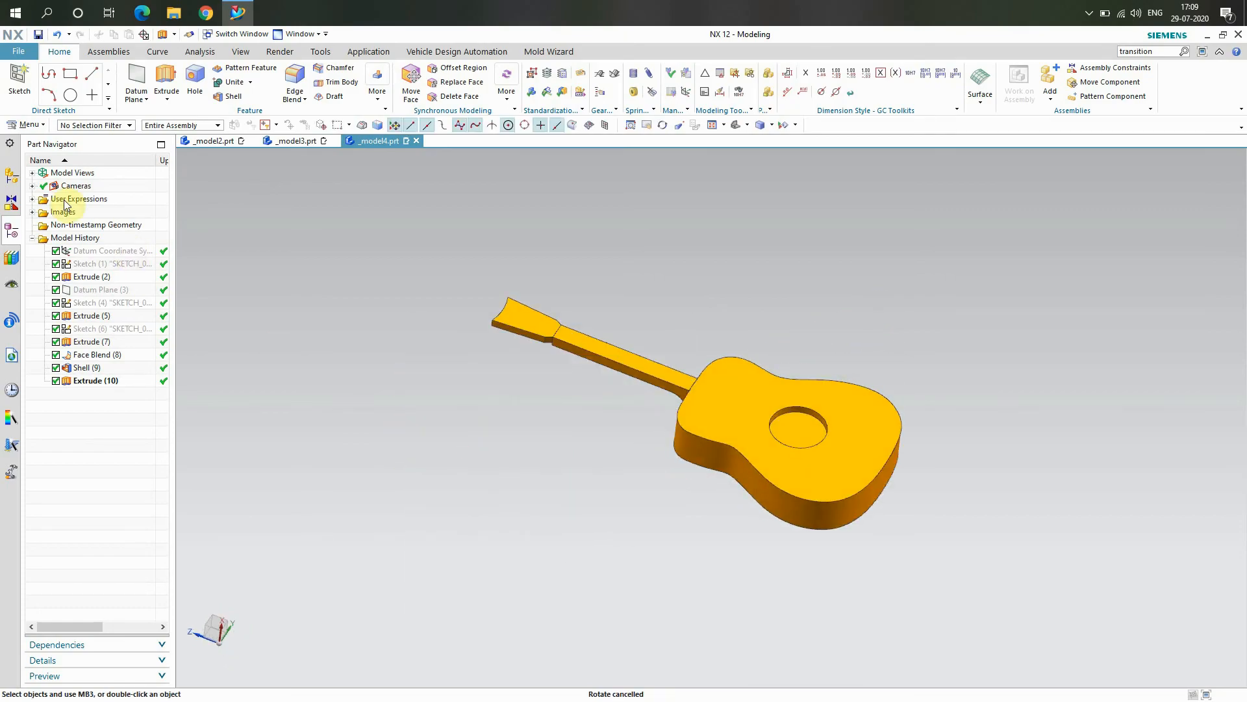
{"action": "left_click", "coordinate": [26, 124]}
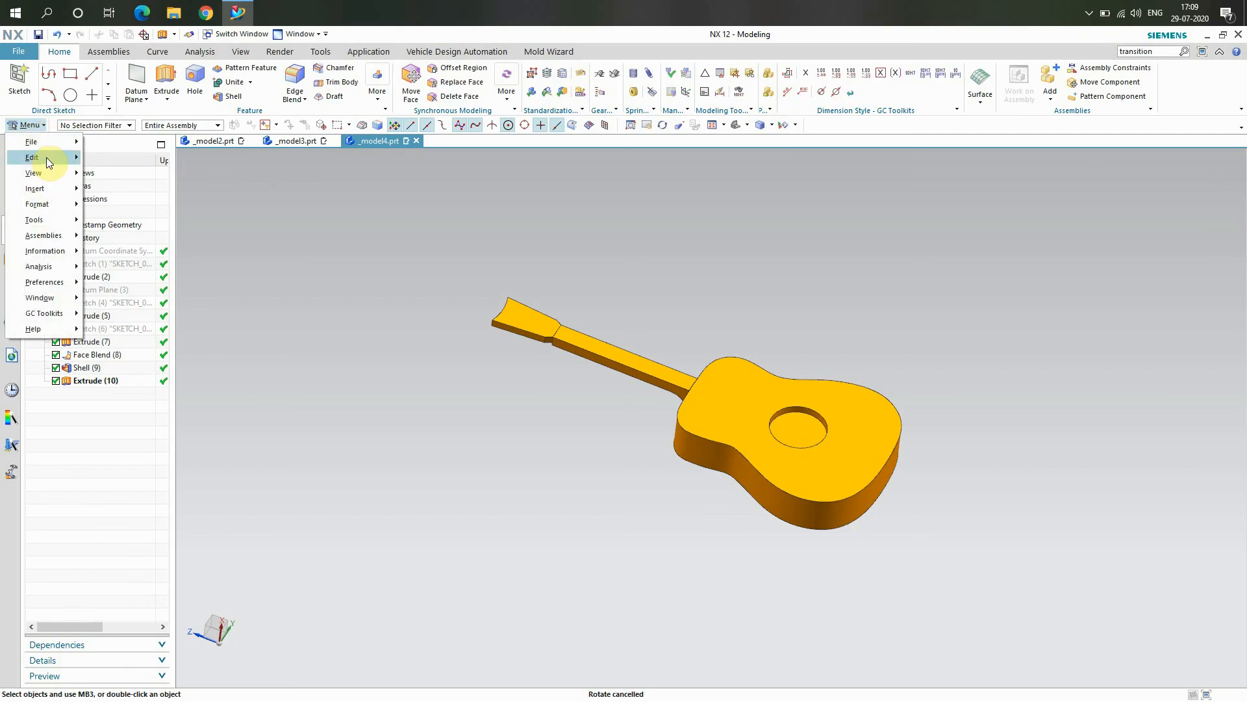
{"action": "mouse_move", "coordinate": [45, 157]}
{"action": "left_click", "coordinate": [127, 349]}
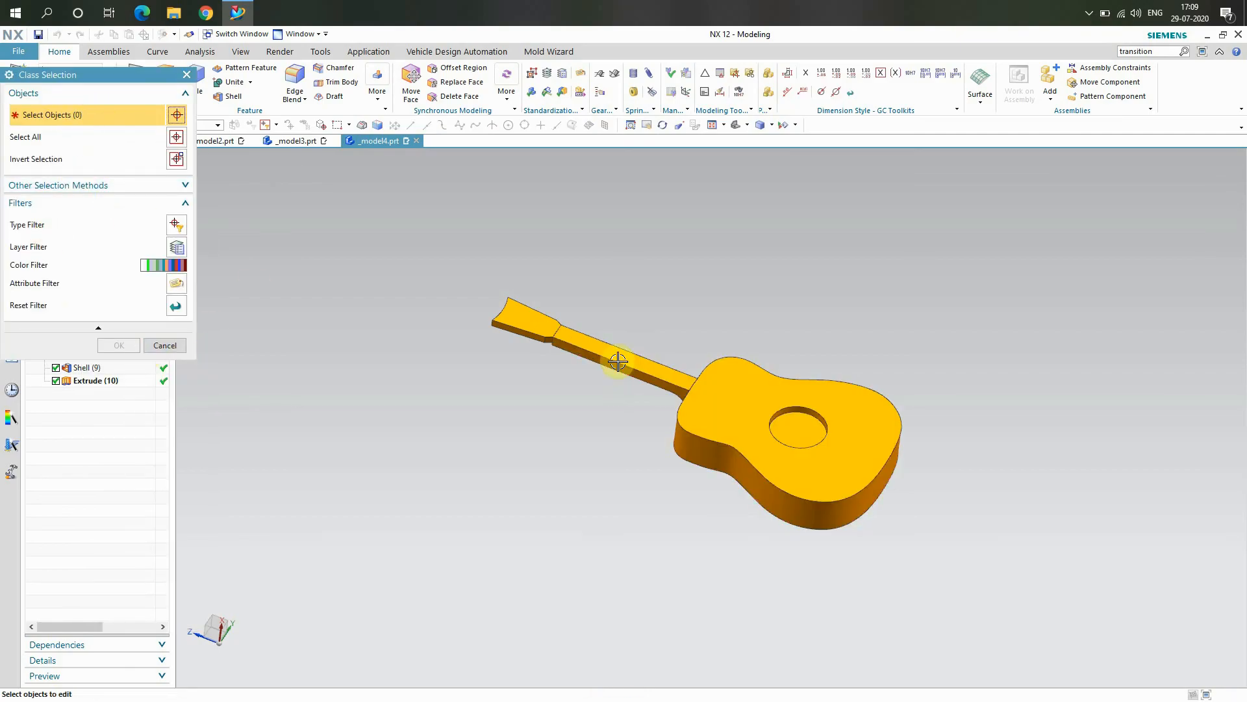
{"action": "left_click", "coordinate": [732, 393]}
{"action": "left_click", "coordinate": [523, 328]}
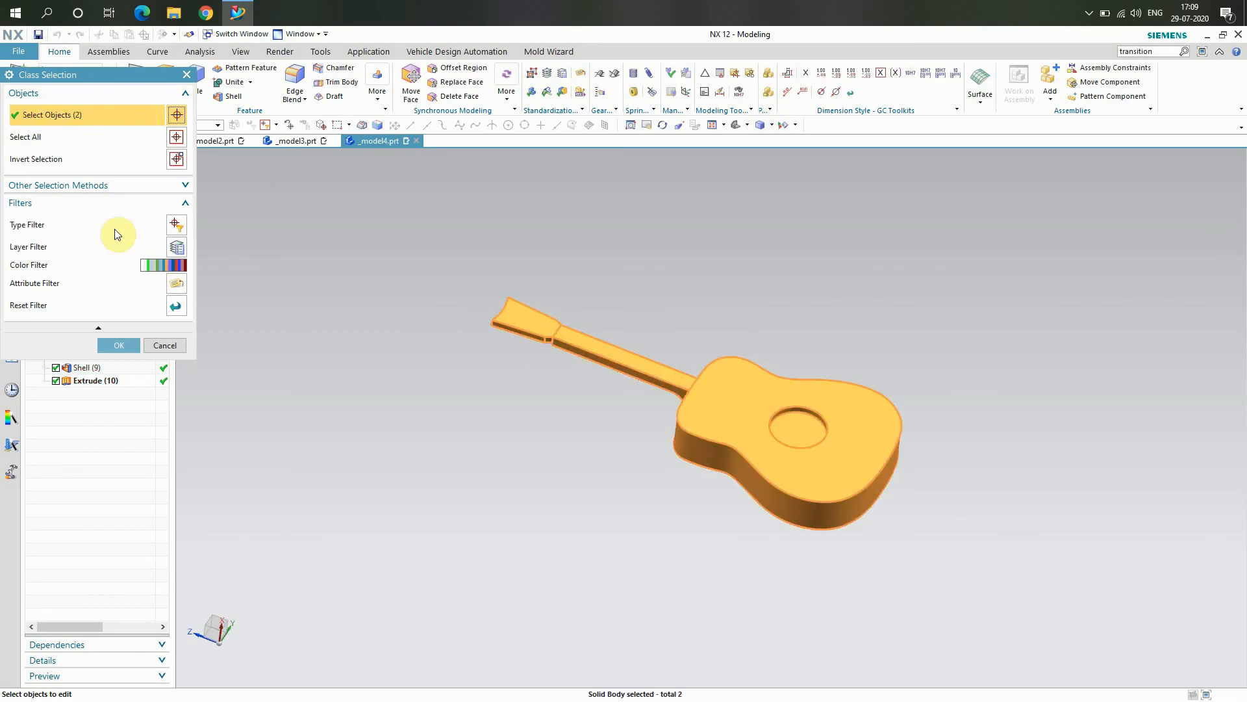